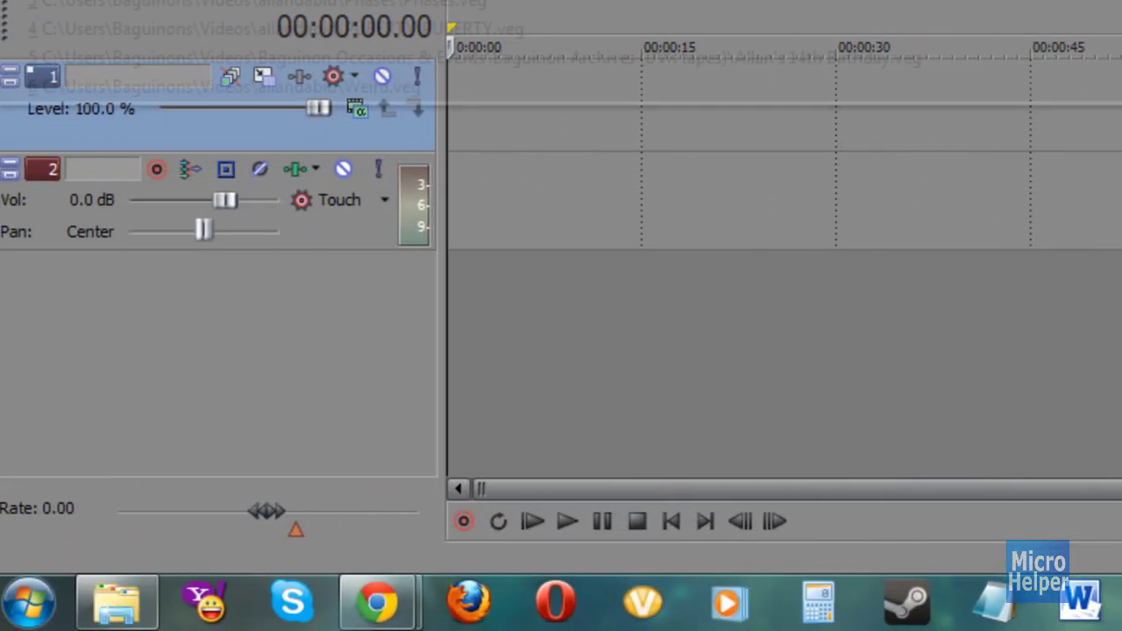
pyautogui.click(20, 45)
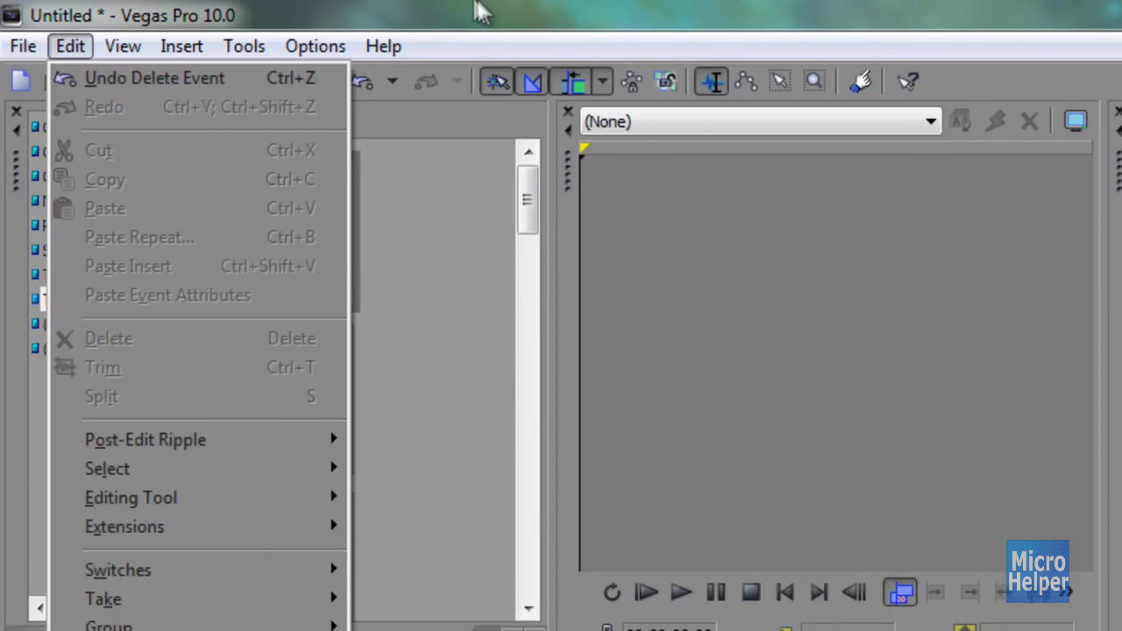
pyautogui.click(479, 12)
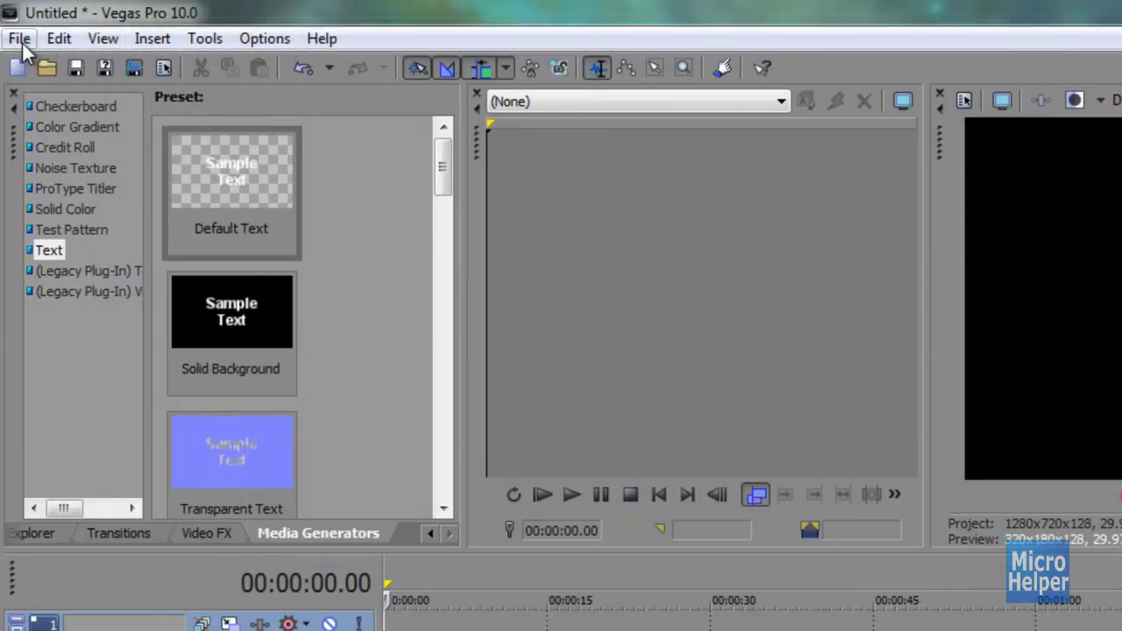
# Step: Open the properties of the current project
pyautogui.click(19, 39)
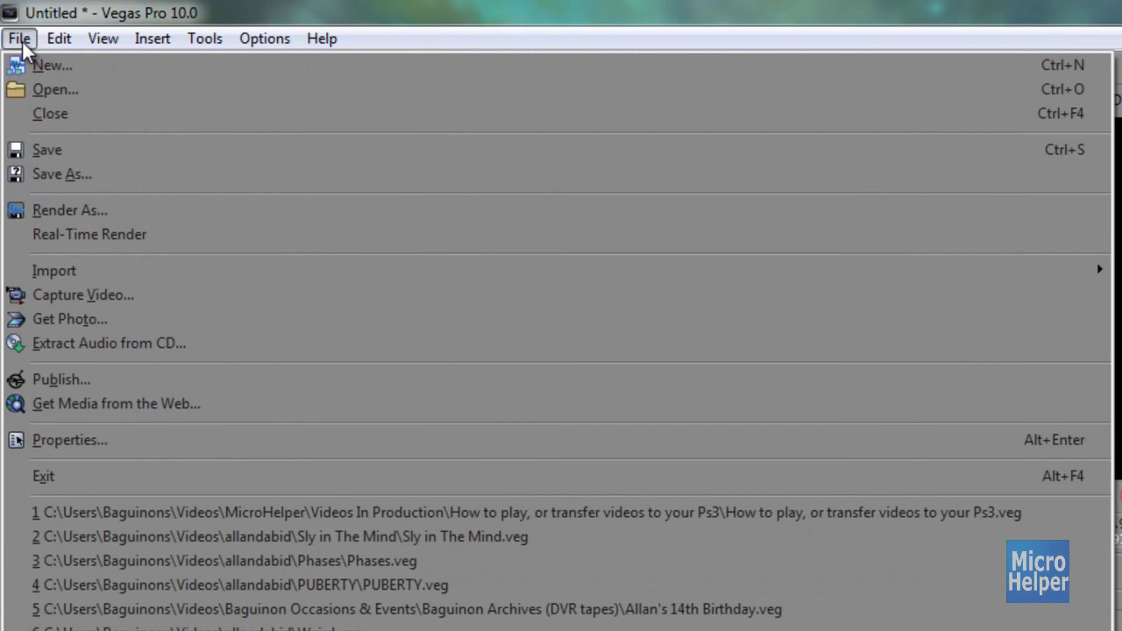
pyautogui.click(35, 438)
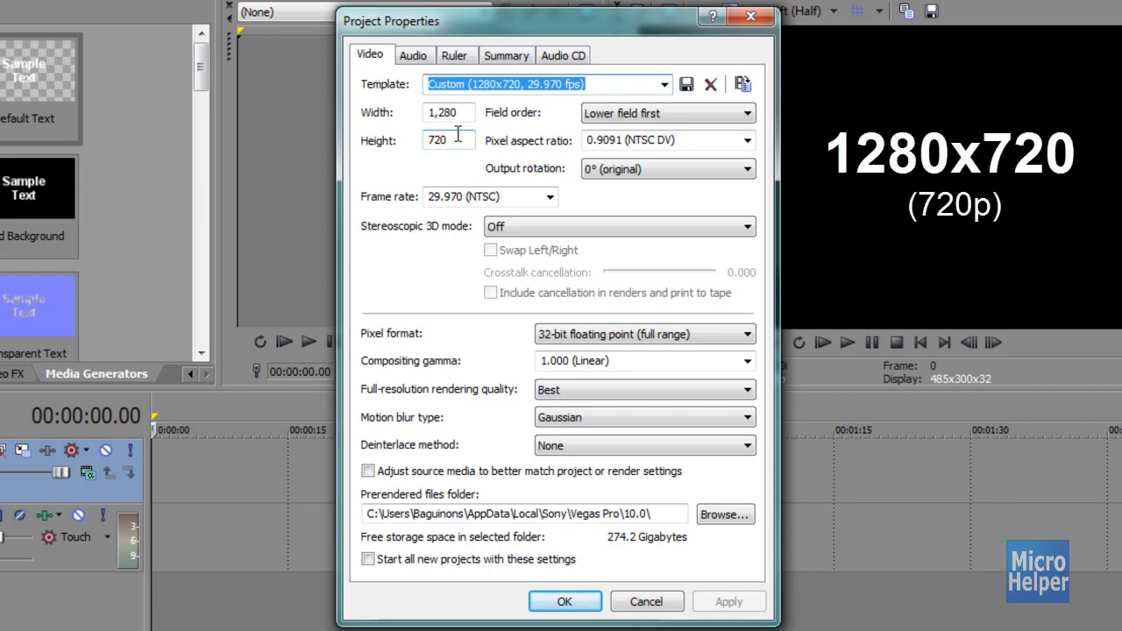
# Step: Set the project's video frame size to 1920 wide by 1080 high
pyautogui.doubleClick(442, 112)
pyautogui.write('1920')
pyautogui.doubleClick(455, 140)
pyautogui.write('1080')
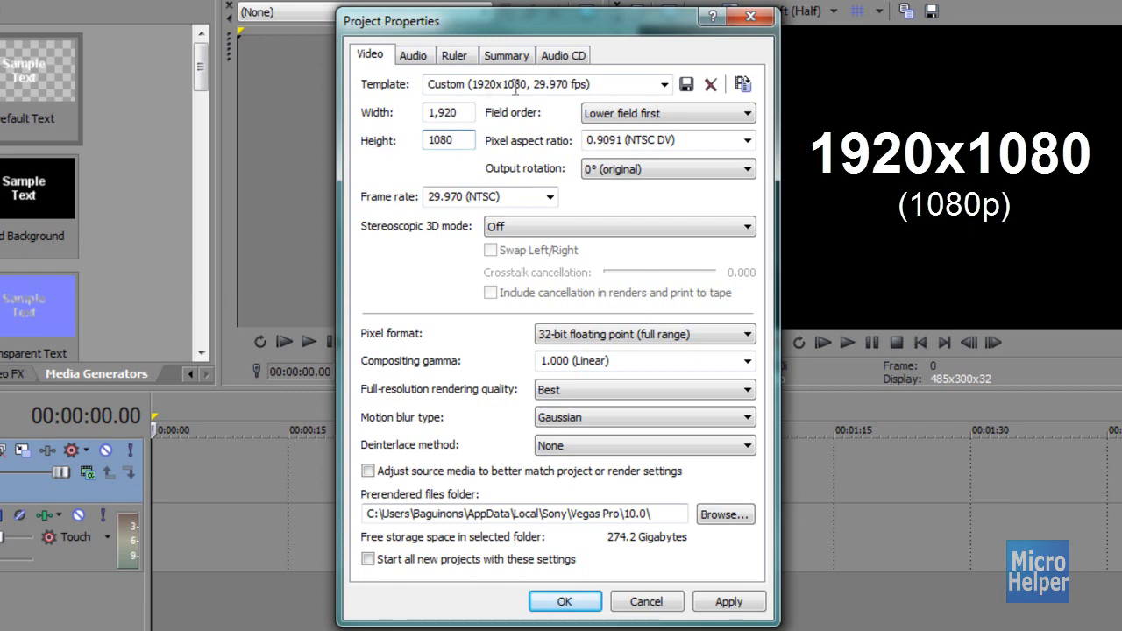
# Step: Set the project's video frame size to 1280 wide by 720 high
pyautogui.click(464, 120)
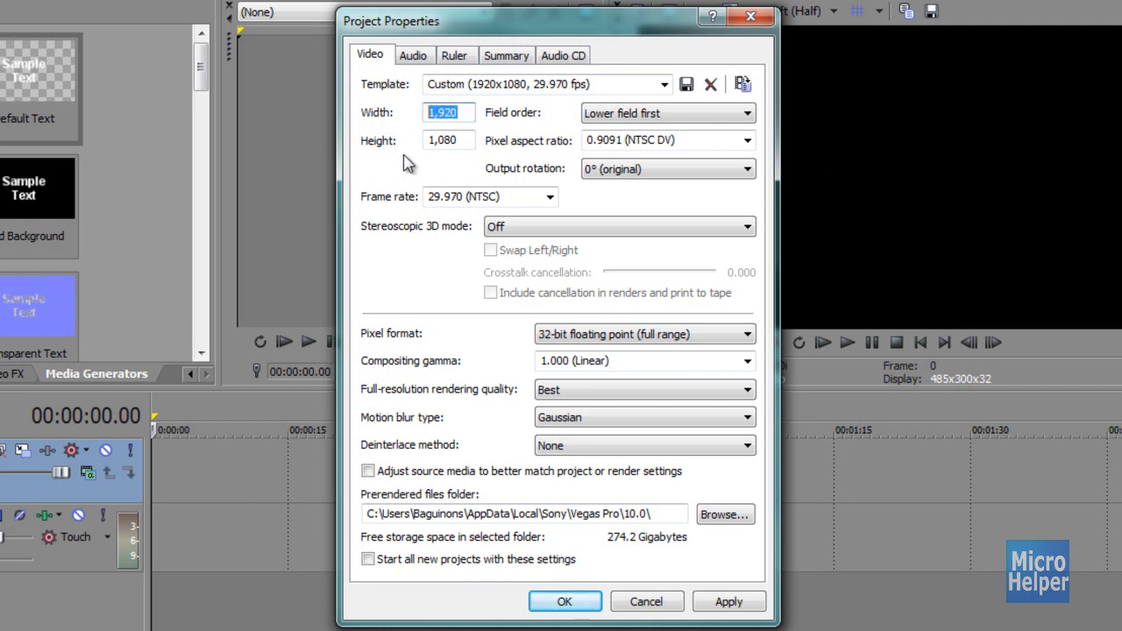
pyautogui.write('1280')
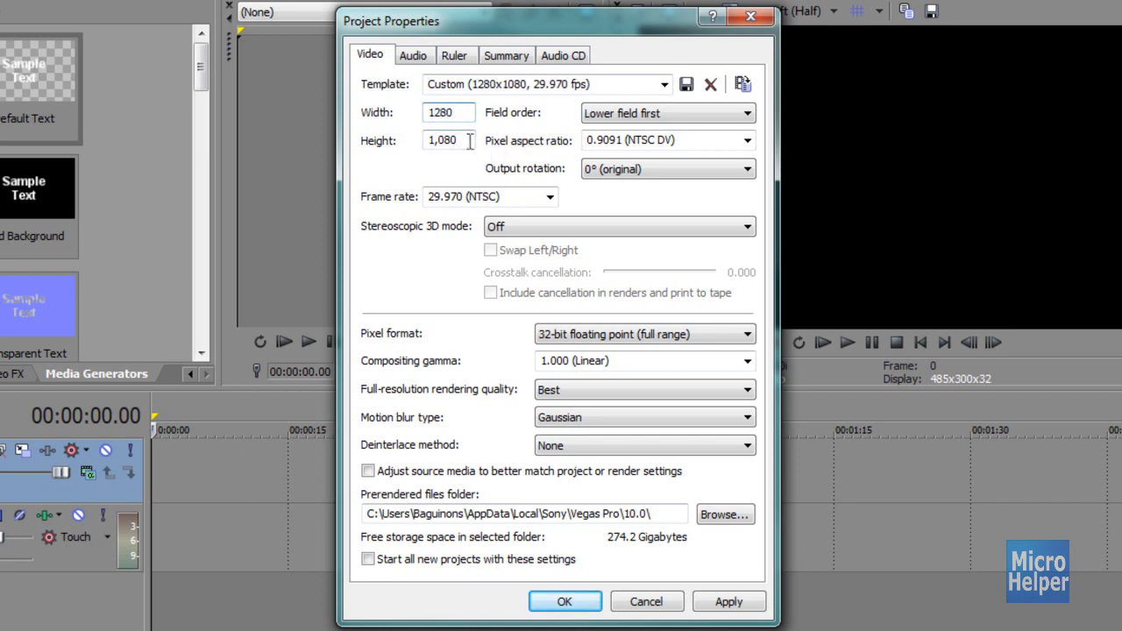
pyautogui.press('Tab')
pyautogui.write('720')
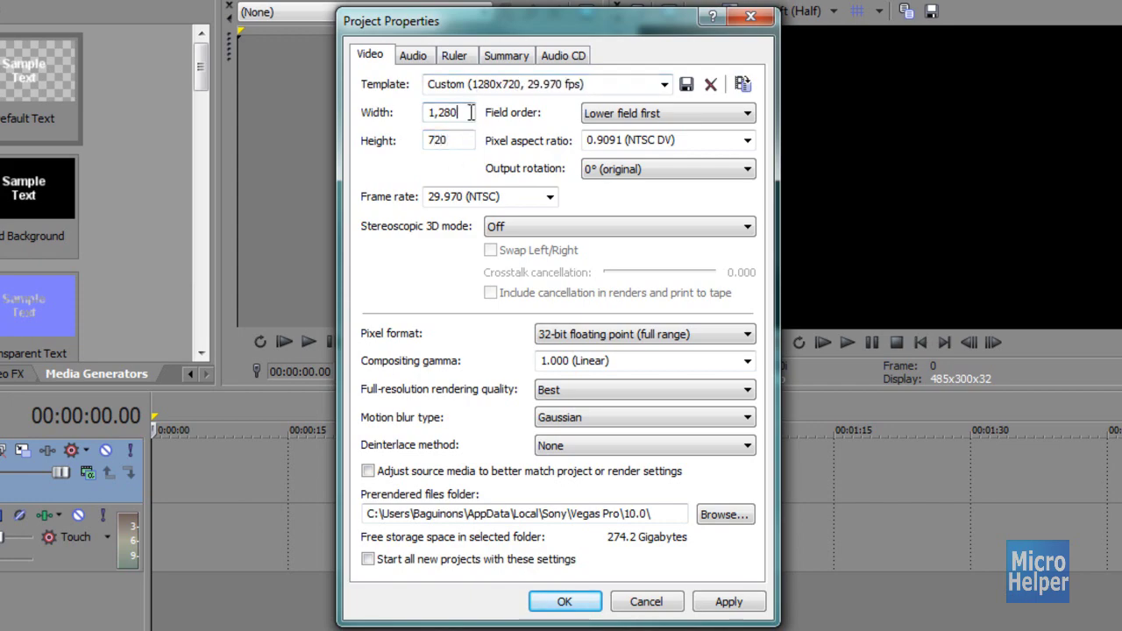
# Step: Review the available project video templates, including the HD 1080 presets, and check the full-resolution rendering quality options
pyautogui.click(664, 85)
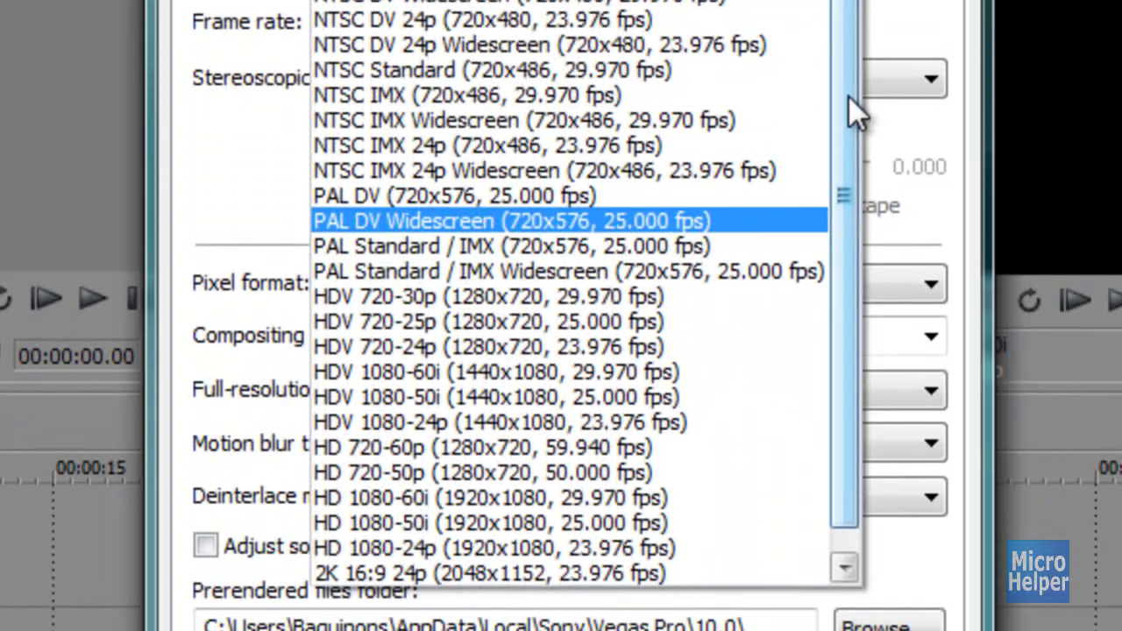
pyautogui.moveTo(851, 176); pyautogui.dragTo(828, 333)
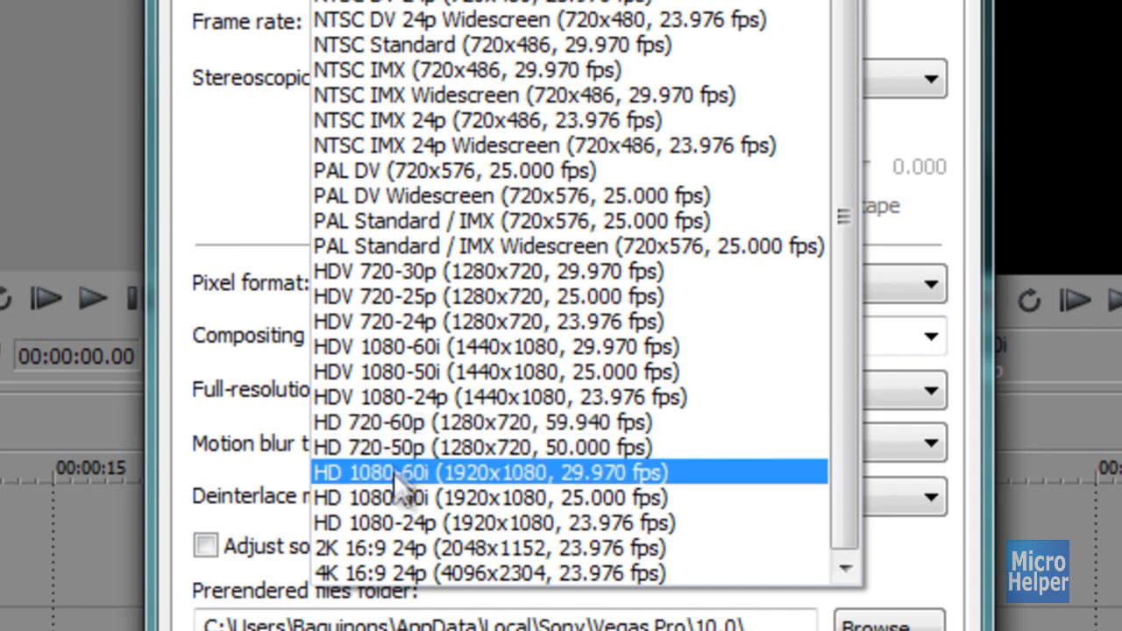
pyautogui.click(245, 12)
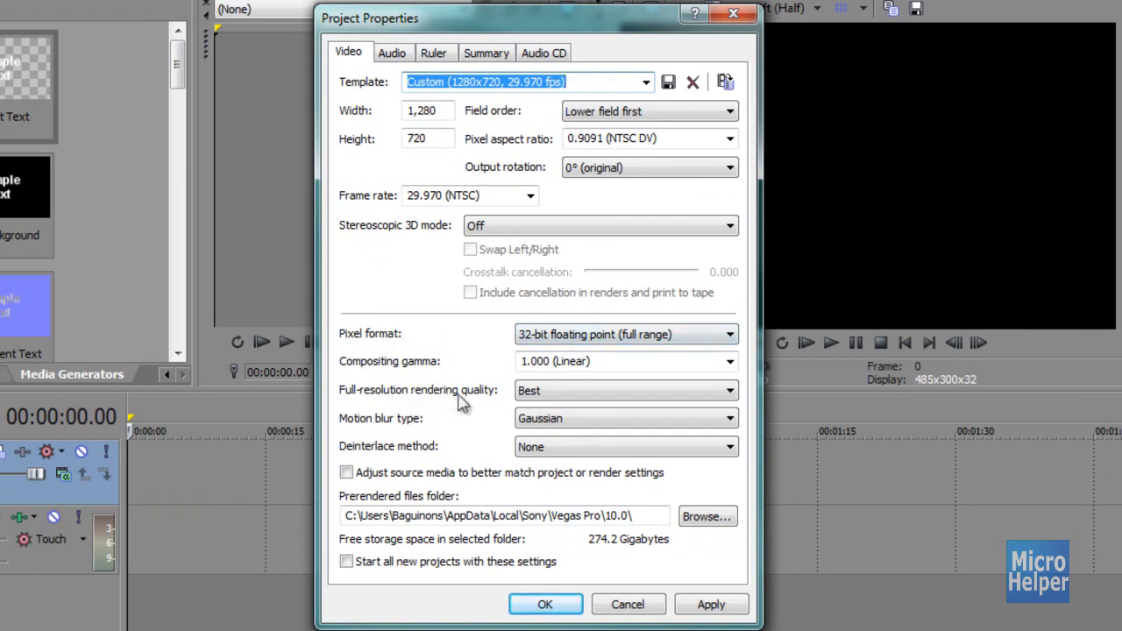
pyautogui.click(596, 401)
pyautogui.click(596, 395)
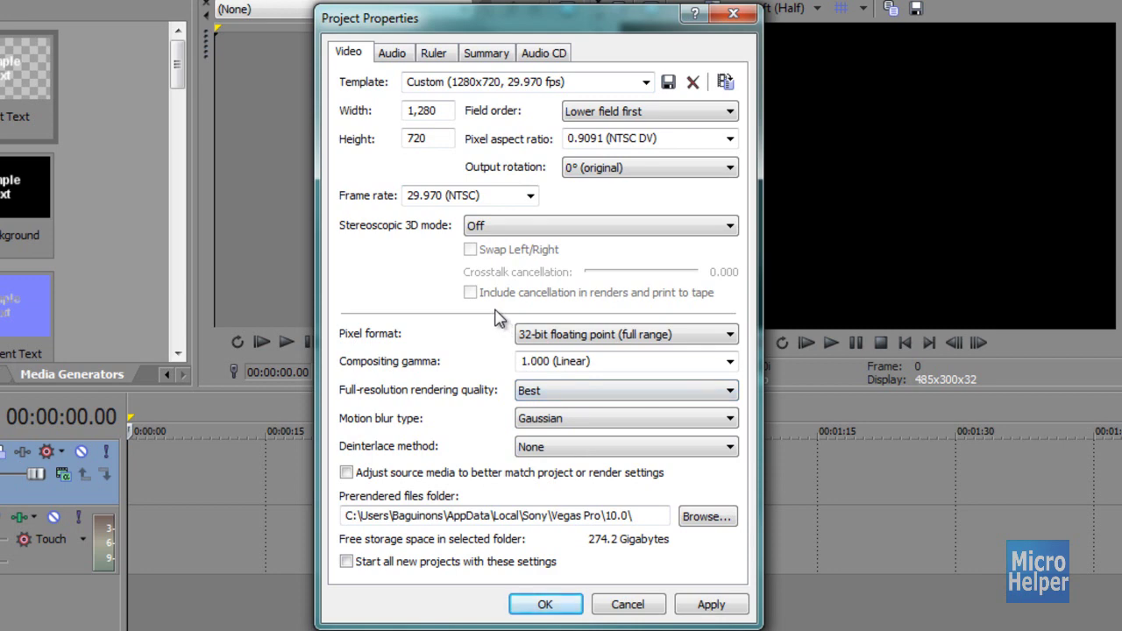
# Step: Review the audio, ruler, summary and audio CD properties, and accept the project properties from the video settings
pyautogui.click(395, 53)
pyautogui.click(647, 83)
pyautogui.click(648, 86)
pyautogui.click(450, 54)
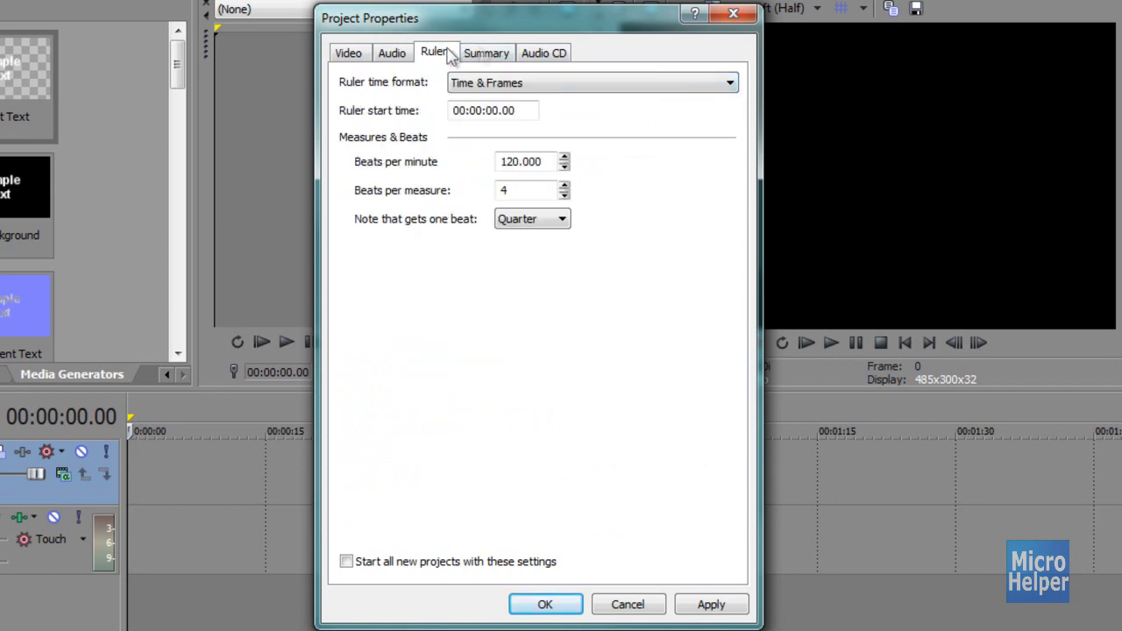
pyautogui.click(487, 53)
pyautogui.click(543, 53)
pyautogui.click(348, 53)
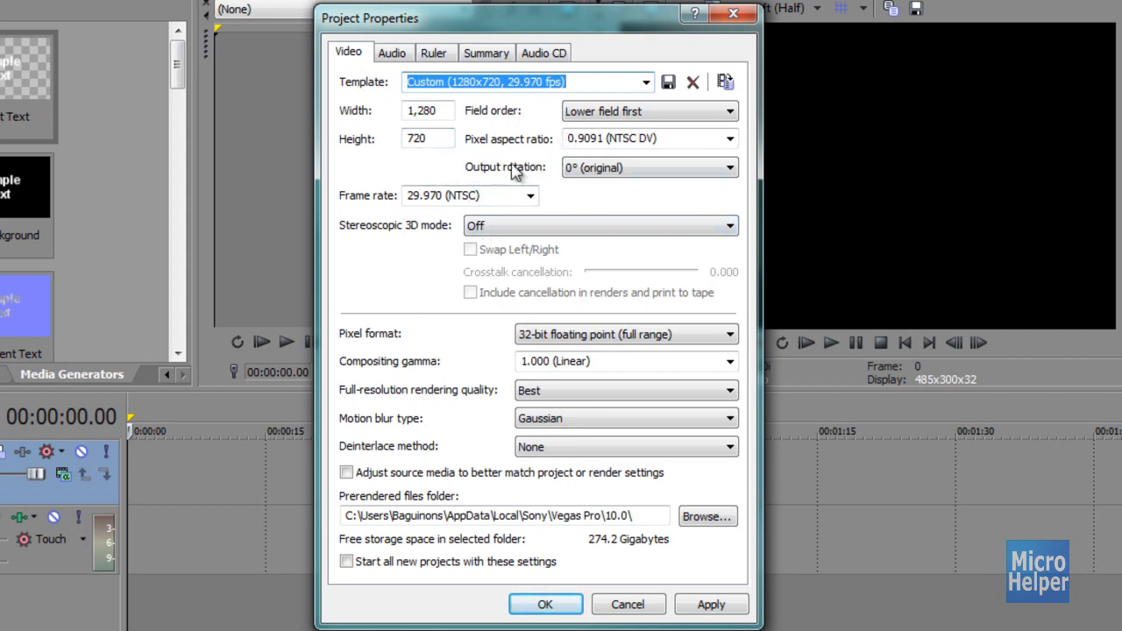
pyautogui.click(531, 605)
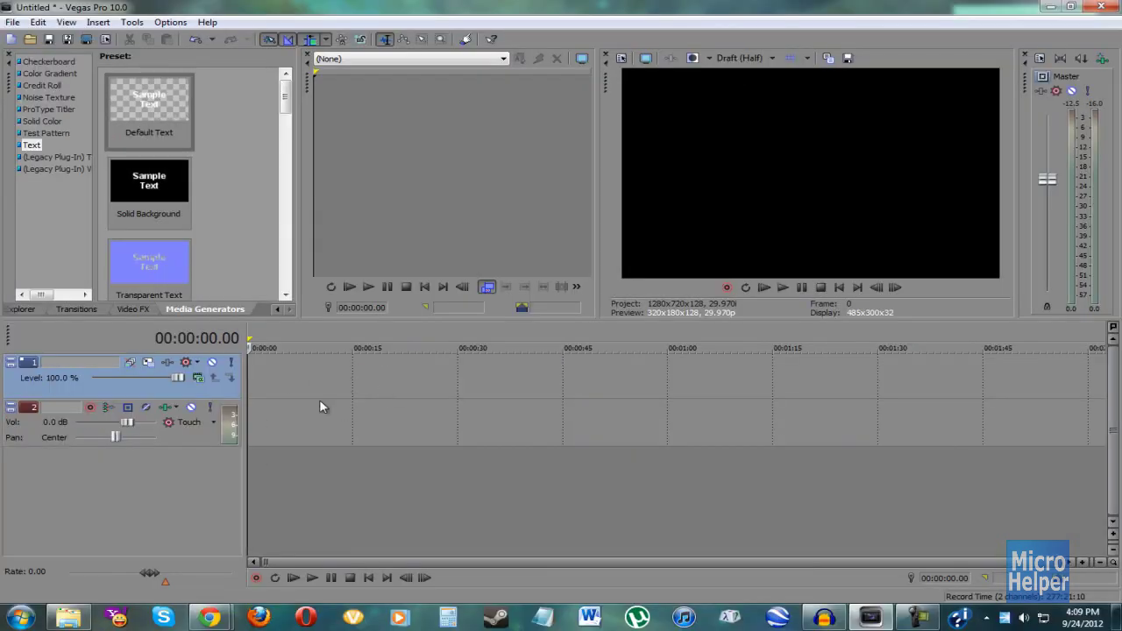
# Step: Add the Wildlife video from the Sample Videos folder to the timeline, starting about 10 seconds in
pyautogui.click(68, 617)
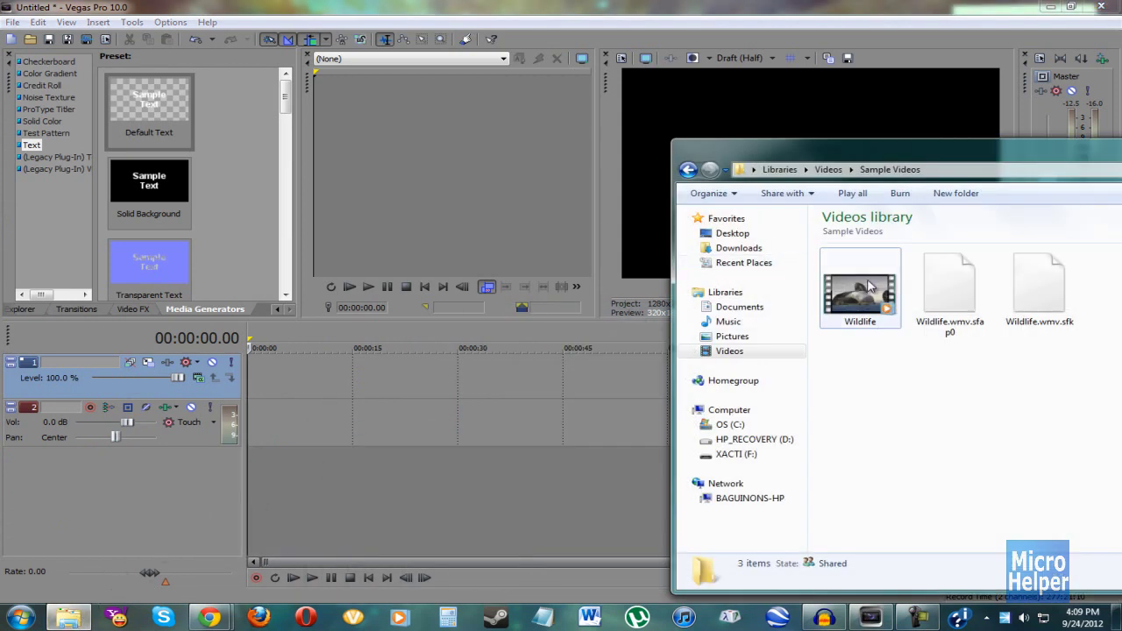
pyautogui.moveTo(868, 287); pyautogui.dragTo(936, 391)
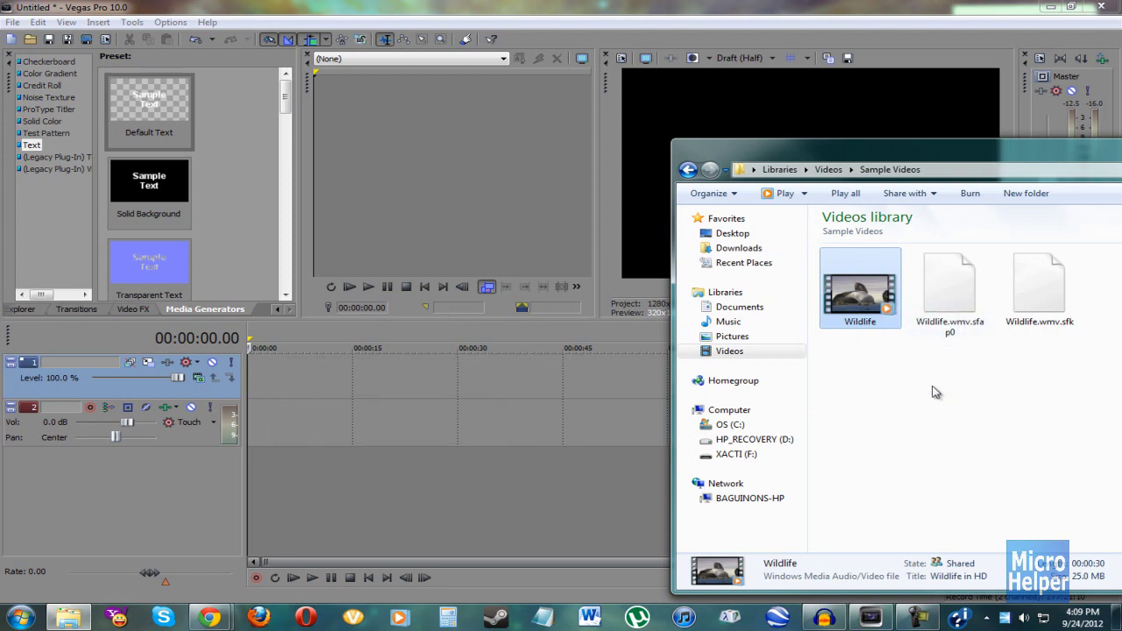
pyautogui.moveTo(874, 292); pyautogui.dragTo(328, 391)
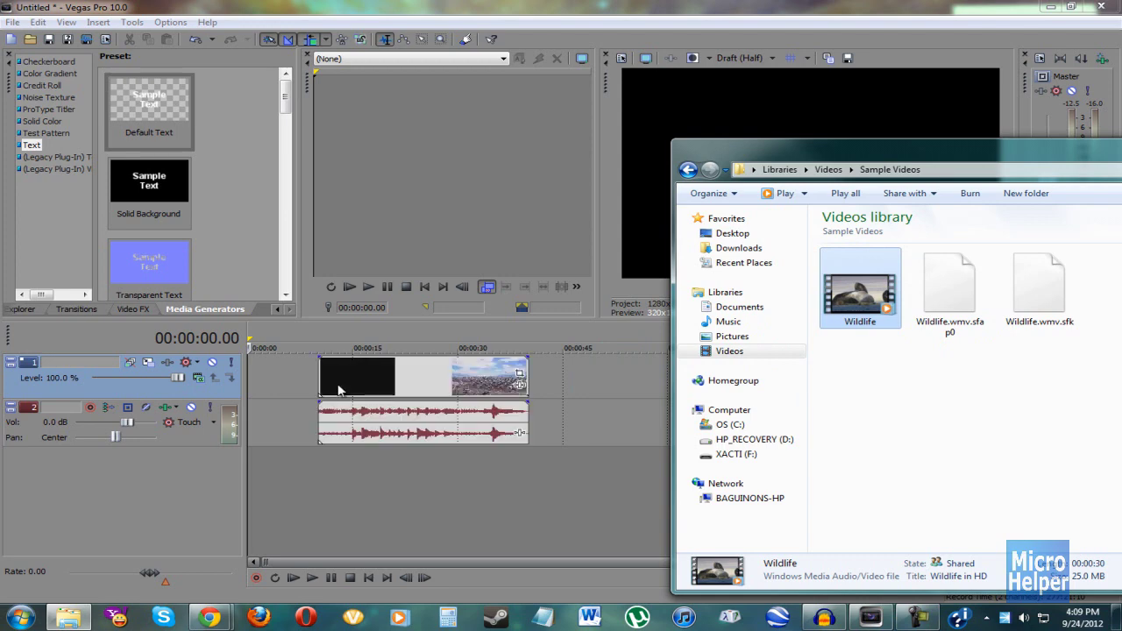
pyautogui.click(307, 476)
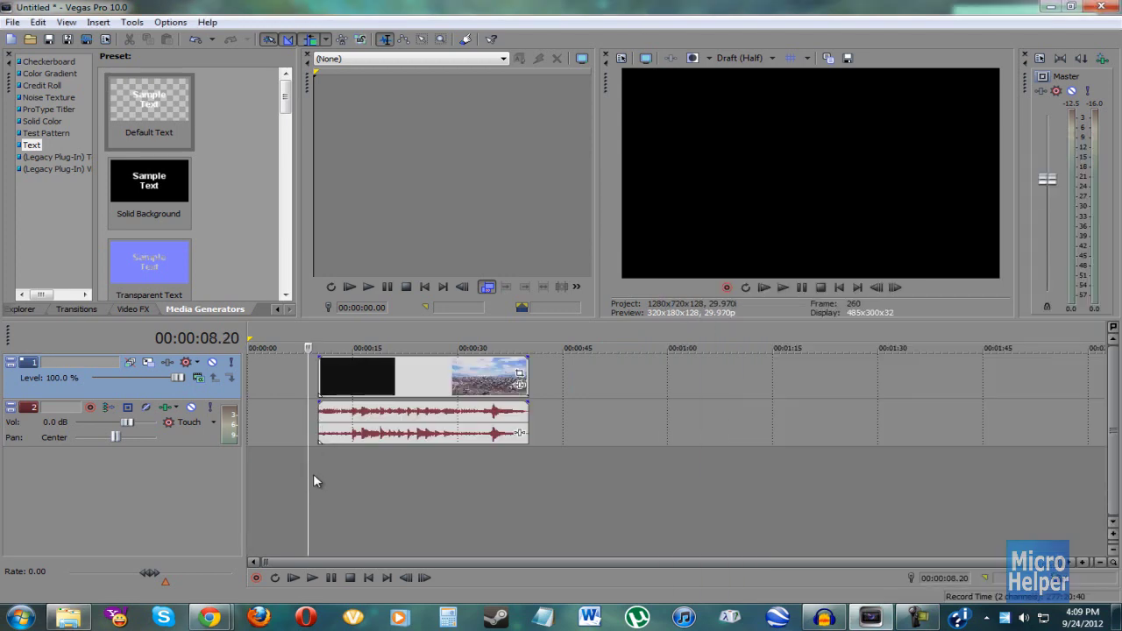
# Step: Move the Wildlife clip to the very start of the timeline
pyautogui.click(317, 461)
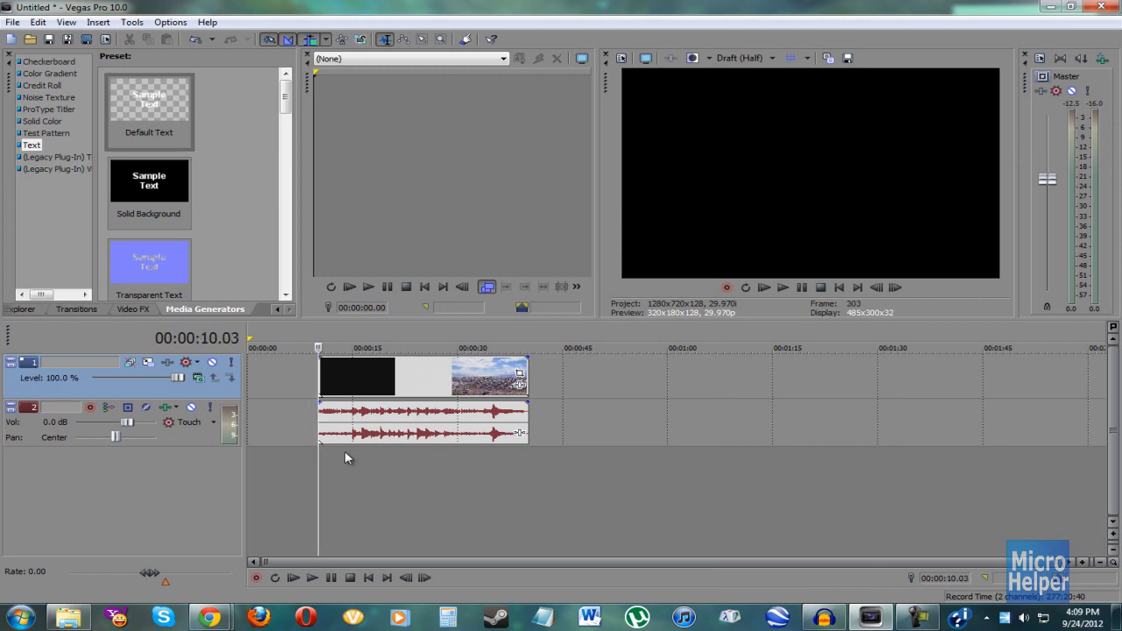
pyautogui.click(387, 476)
pyautogui.click(509, 465)
pyautogui.moveTo(429, 396); pyautogui.dragTo(302, 406)
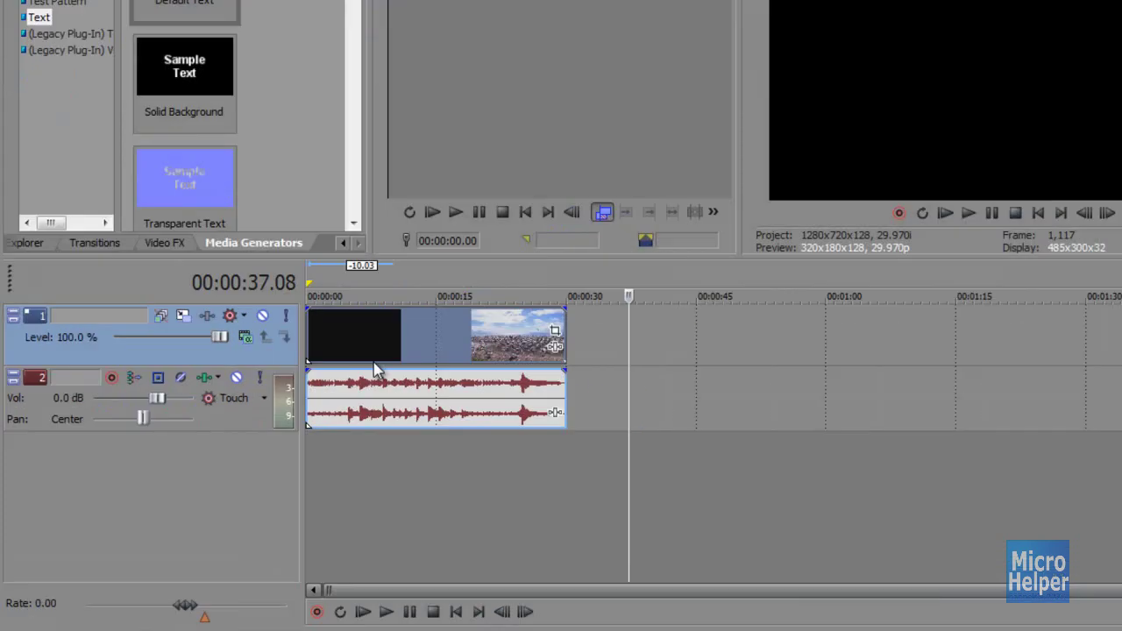
pyautogui.moveTo(375, 368); pyautogui.dragTo(375, 368)
pyautogui.click(316, 499)
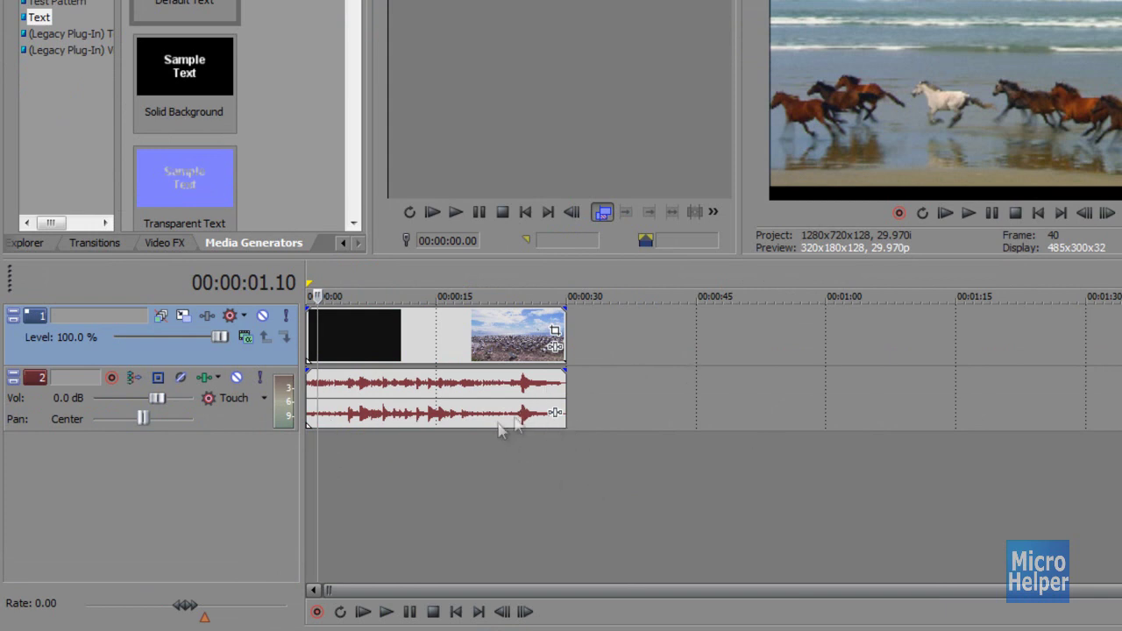
# Step: Select the clip, move the playback cursor to about 00:00:12.13, and return it to the project start
pyautogui.click(386, 349)
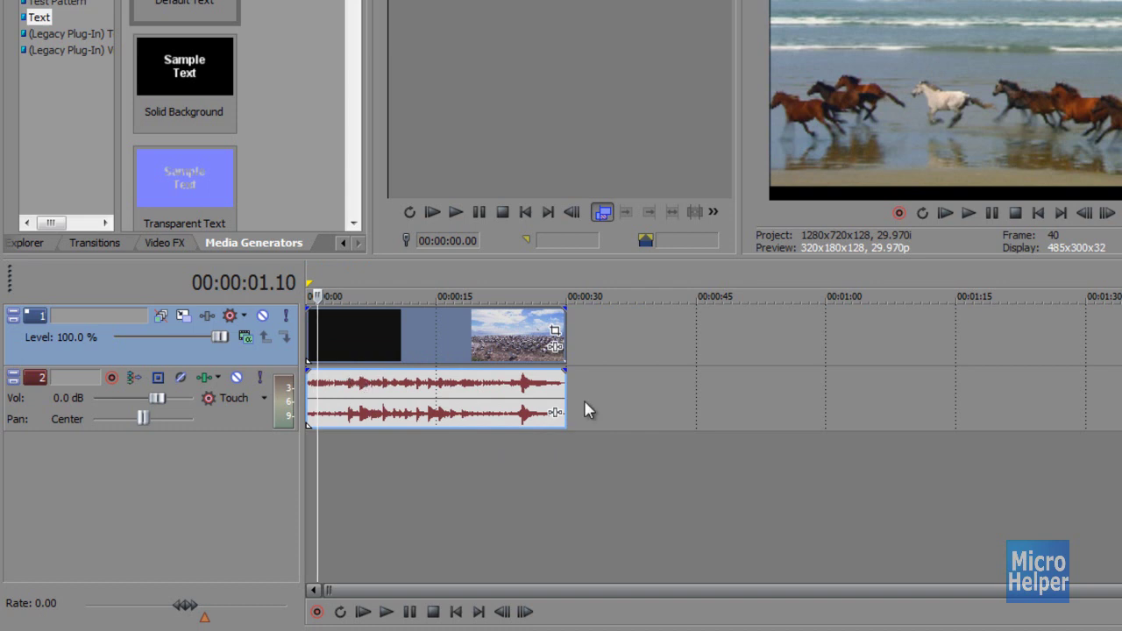
pyautogui.press('Home')
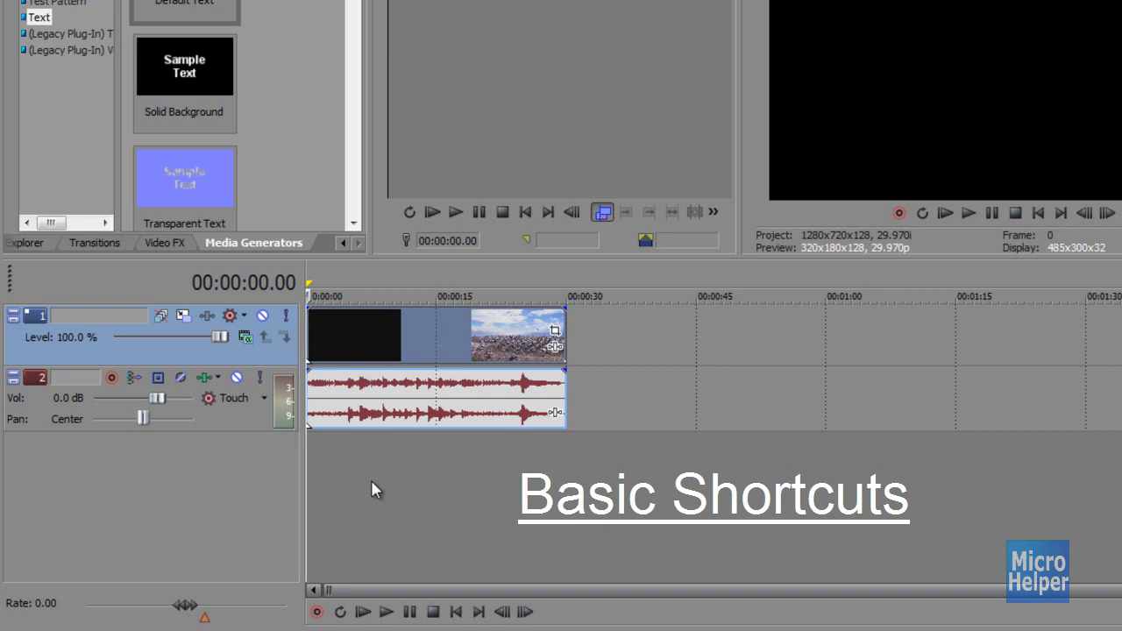
pyautogui.moveTo(310, 326); pyautogui.dragTo(414, 334)
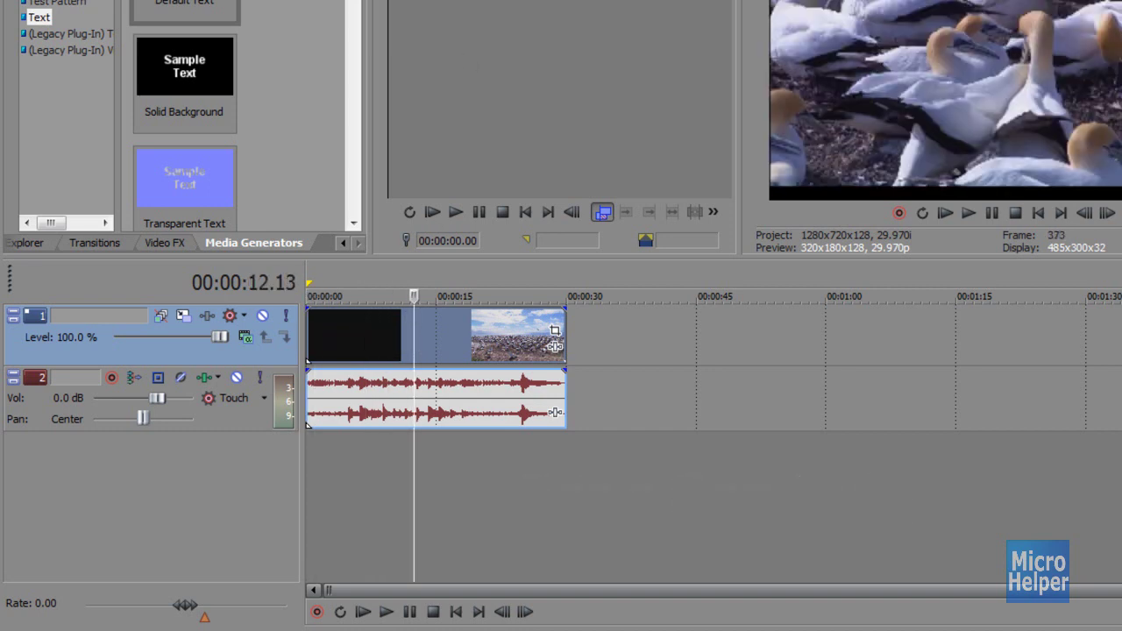
pyautogui.hotkey('ctrl', 'Home')
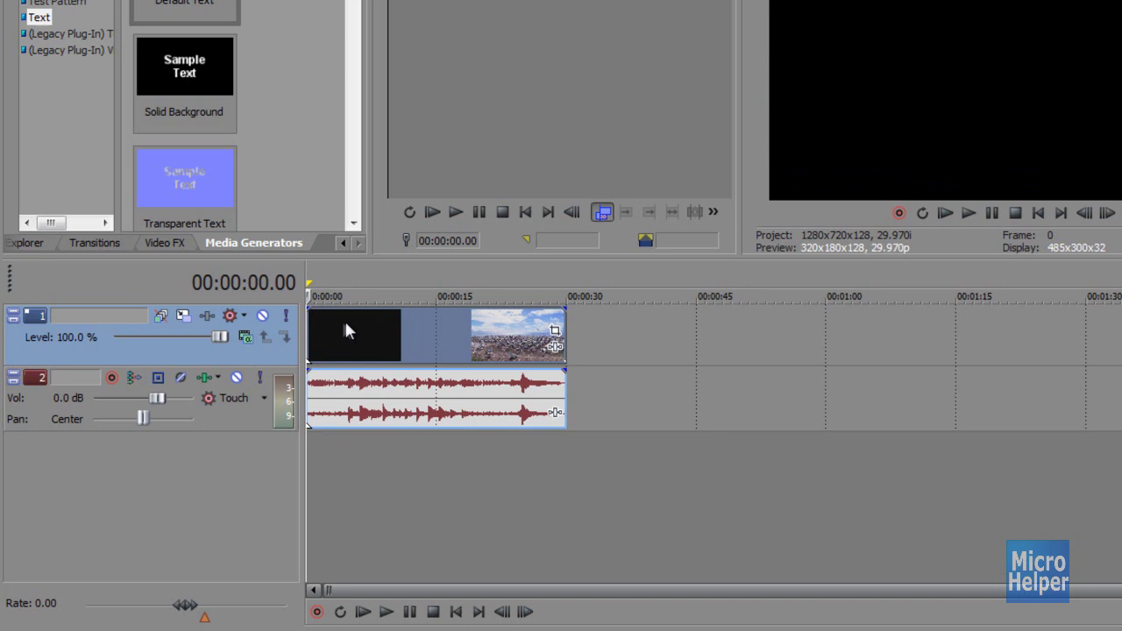
# Step: Preview the clip from the start twice, pausing the first playback and stopping the second
pyautogui.click(386, 612)
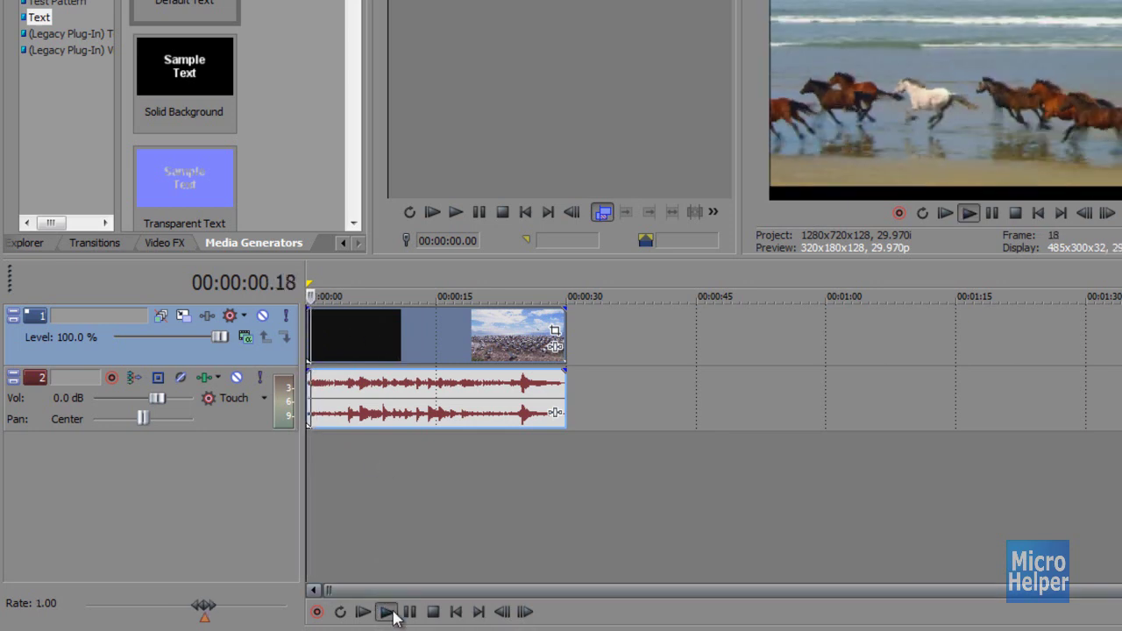
pyautogui.click(409, 612)
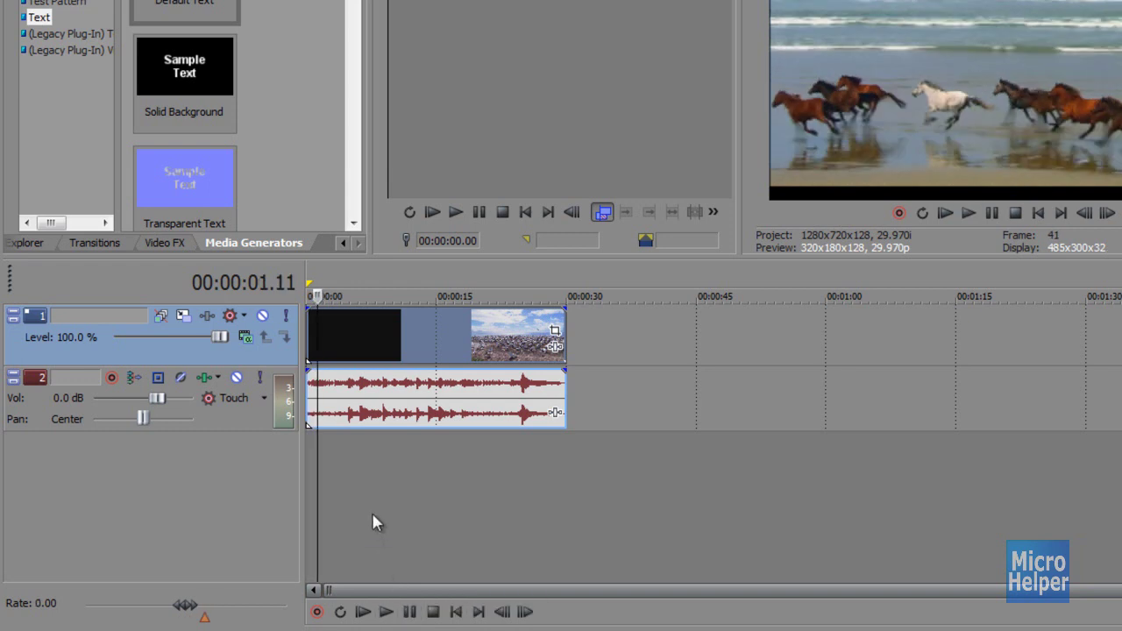
pyautogui.hotkey('ctrl', 'Home')
pyautogui.press('space')
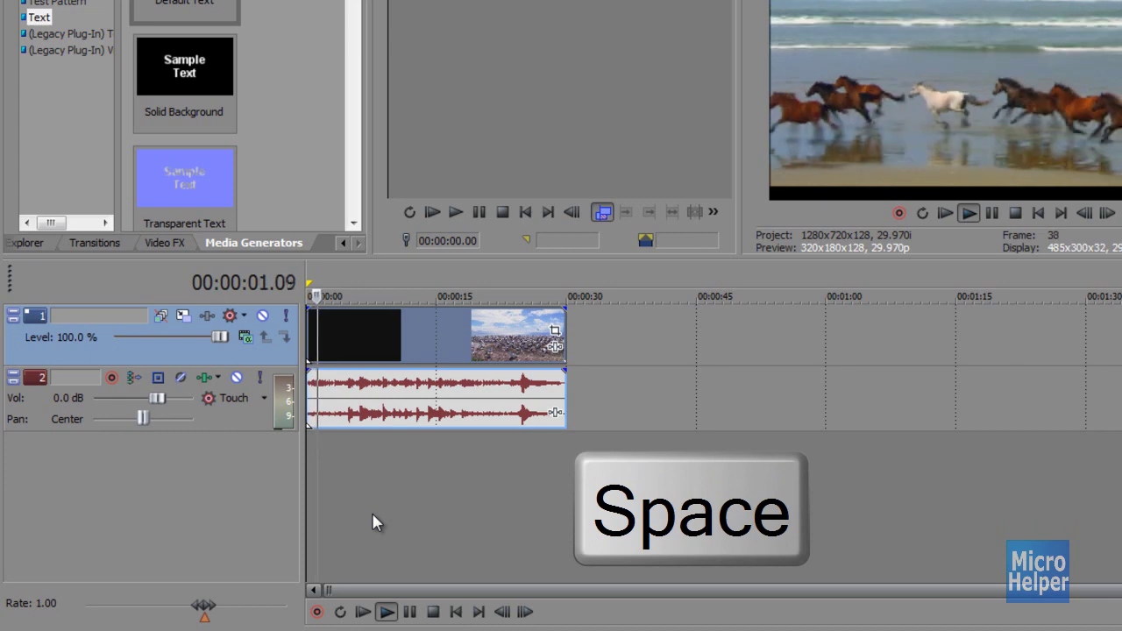
pyautogui.press('space')
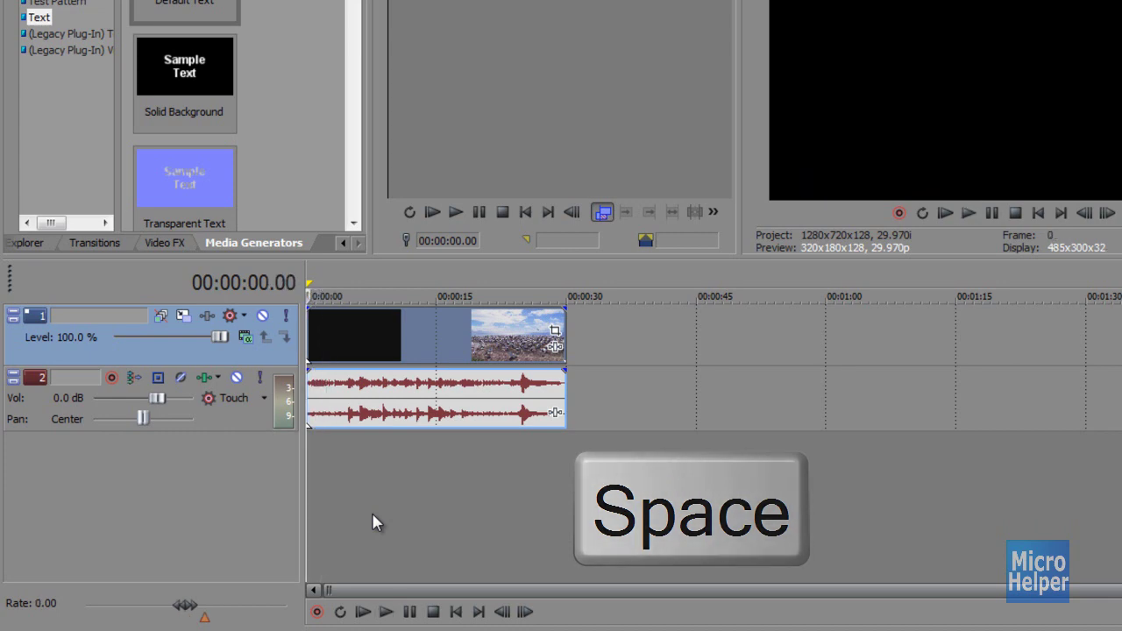
# Step: Play the clip, pause it about two seconds in, and return the cursor to the start
pyautogui.press('Return')
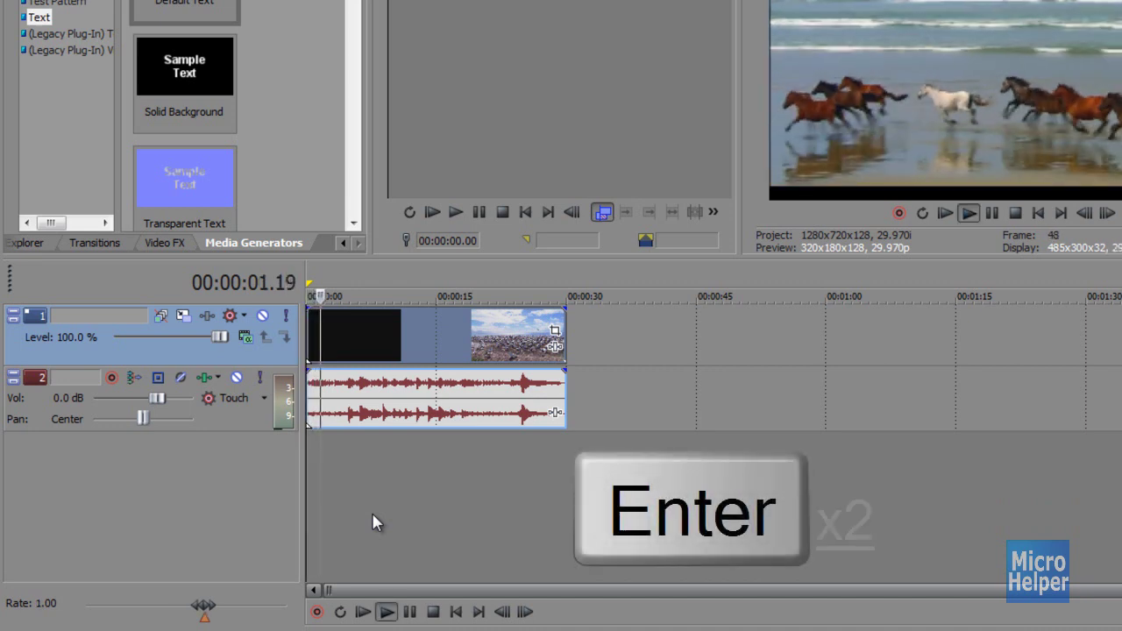
pyautogui.press('Return')
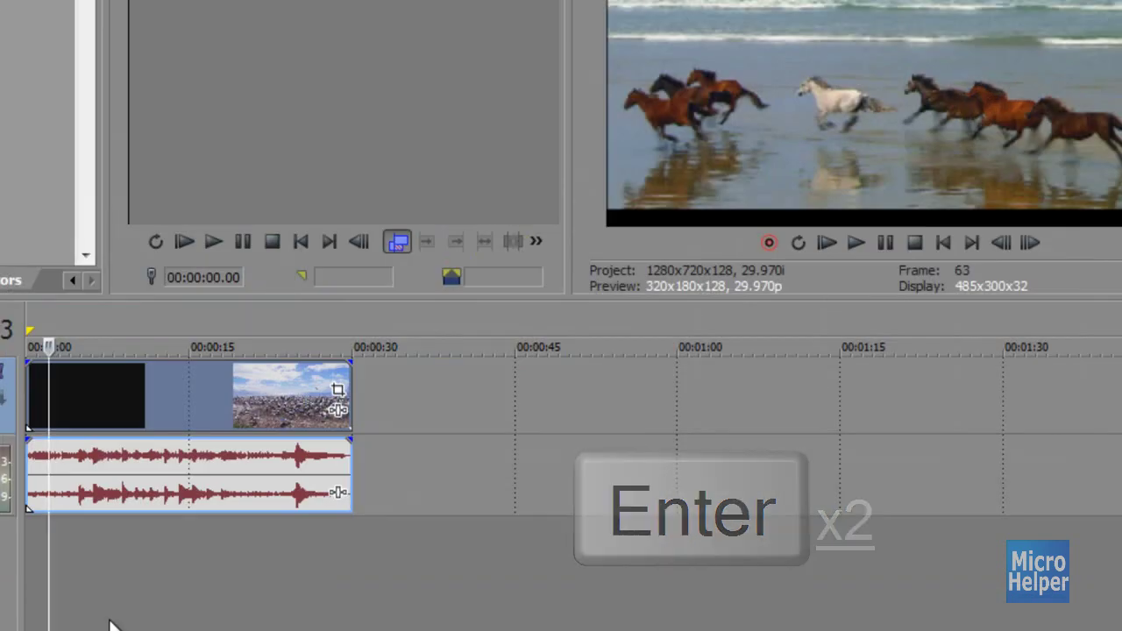
pyautogui.press('Home')
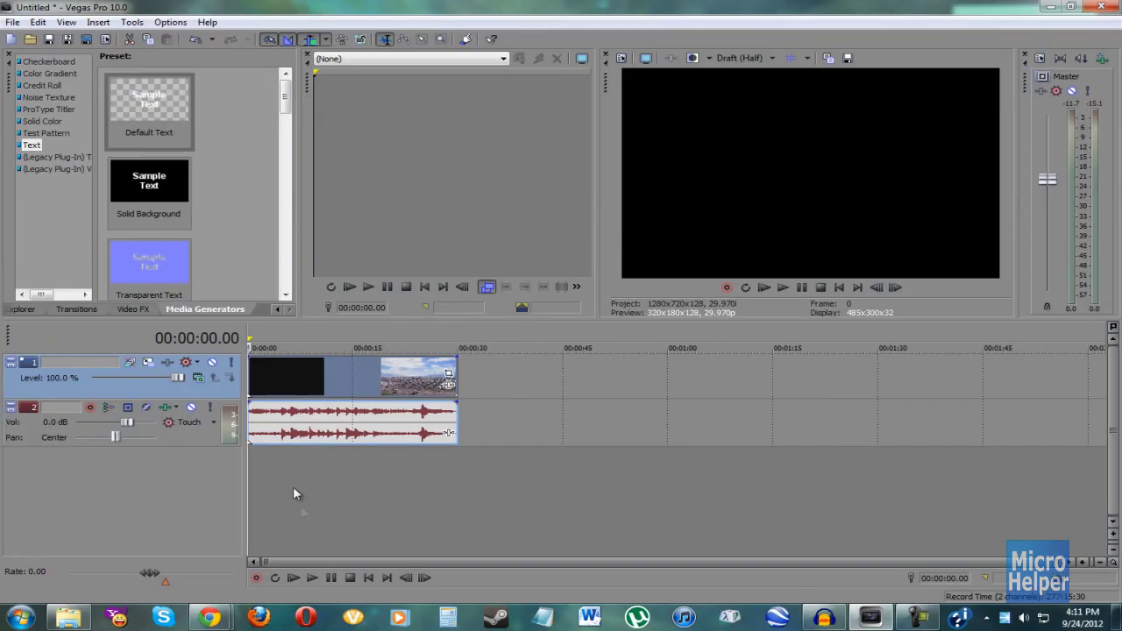
# Step: Zoom in until the clip fills the timeline and advance the playback cursor to about 00:00:03.17
pyautogui.scroll(4, 280, 486)
pyautogui.click(280, 486)
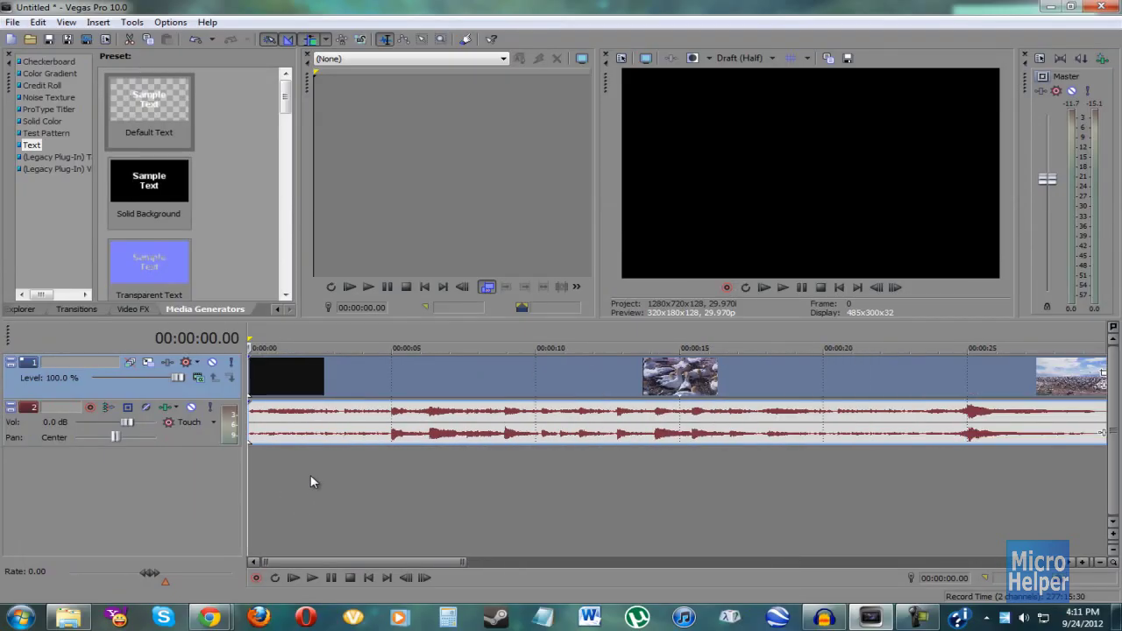
pyautogui.press('space')
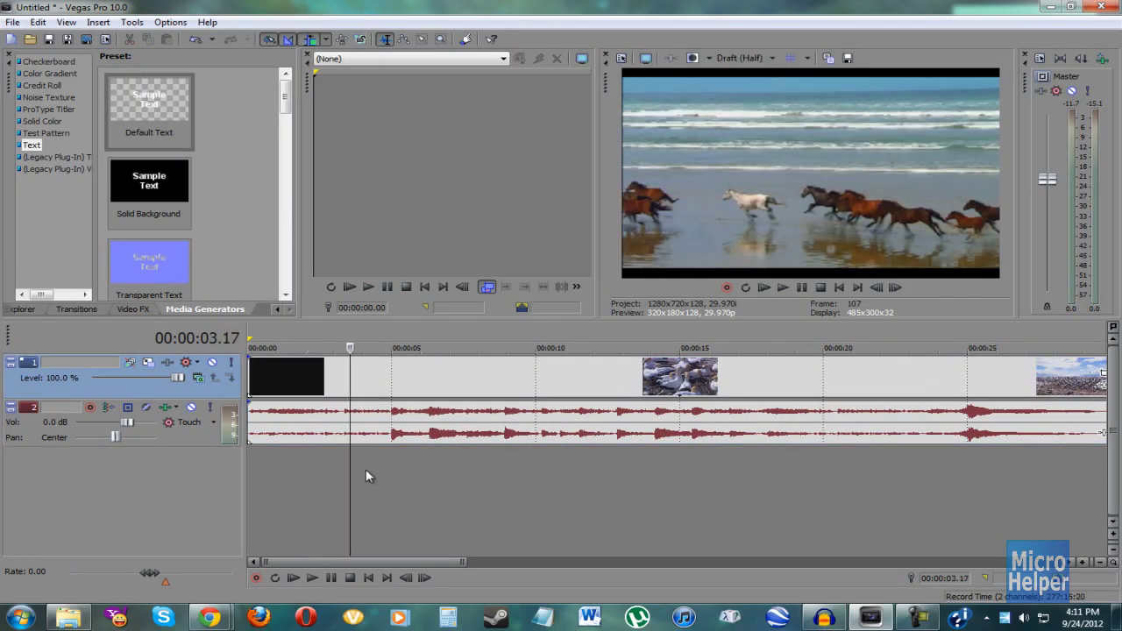
# Step: Select the clip with the playback cursor at about 00:00:02.23 and split its video and audio there
pyautogui.click(302, 472)
pyautogui.click(330, 473)
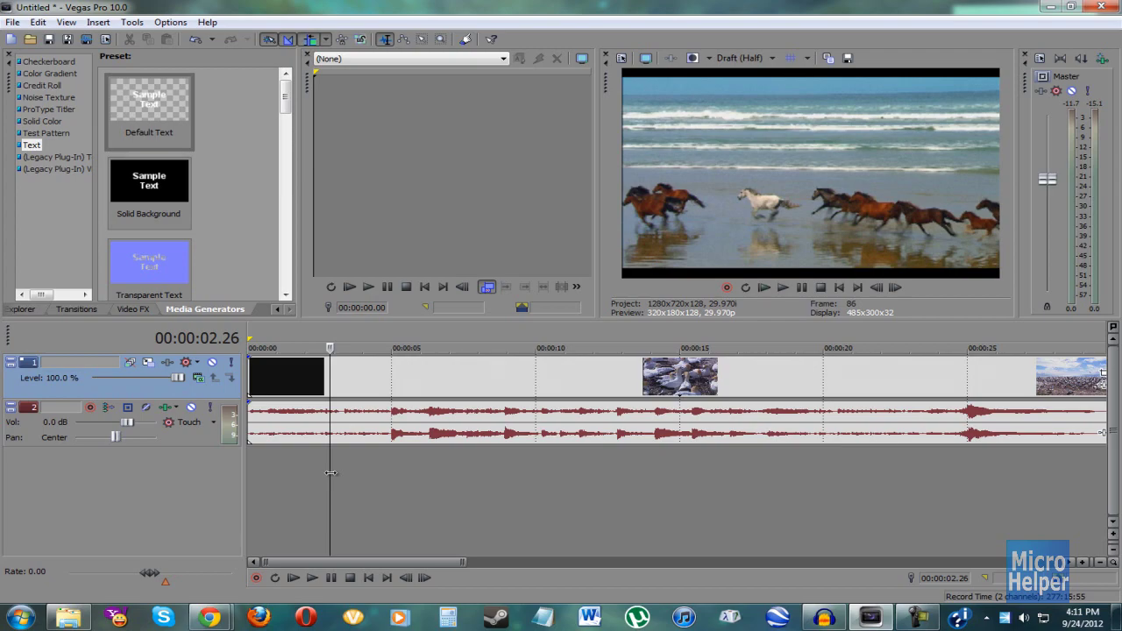
pyautogui.click(330, 427)
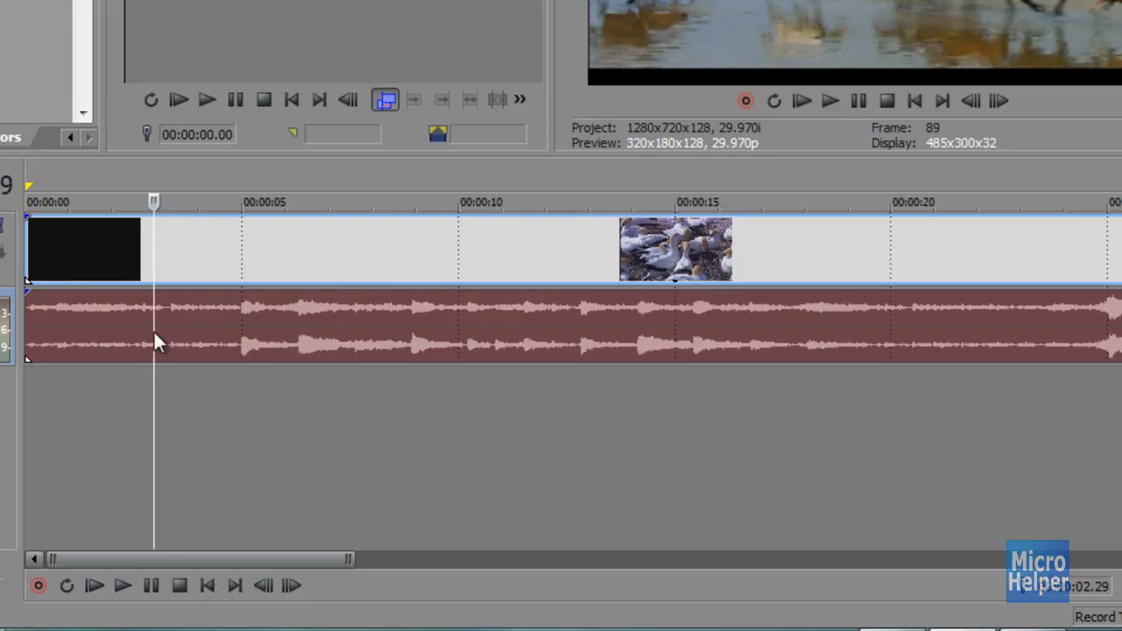
pyautogui.click(145, 402)
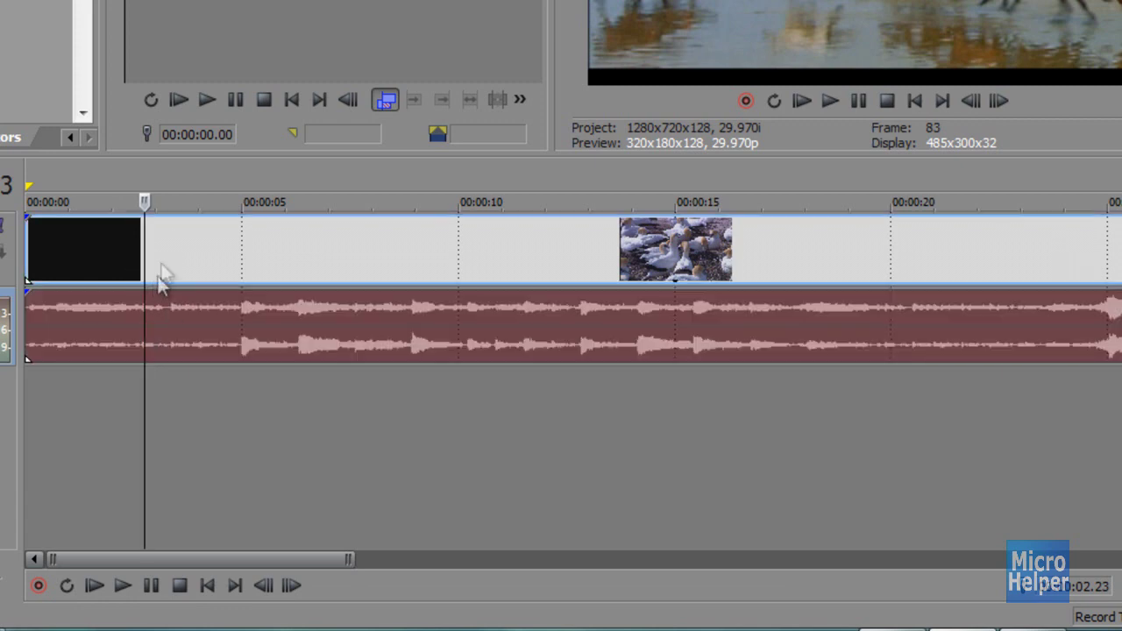
pyautogui.click(140, 439)
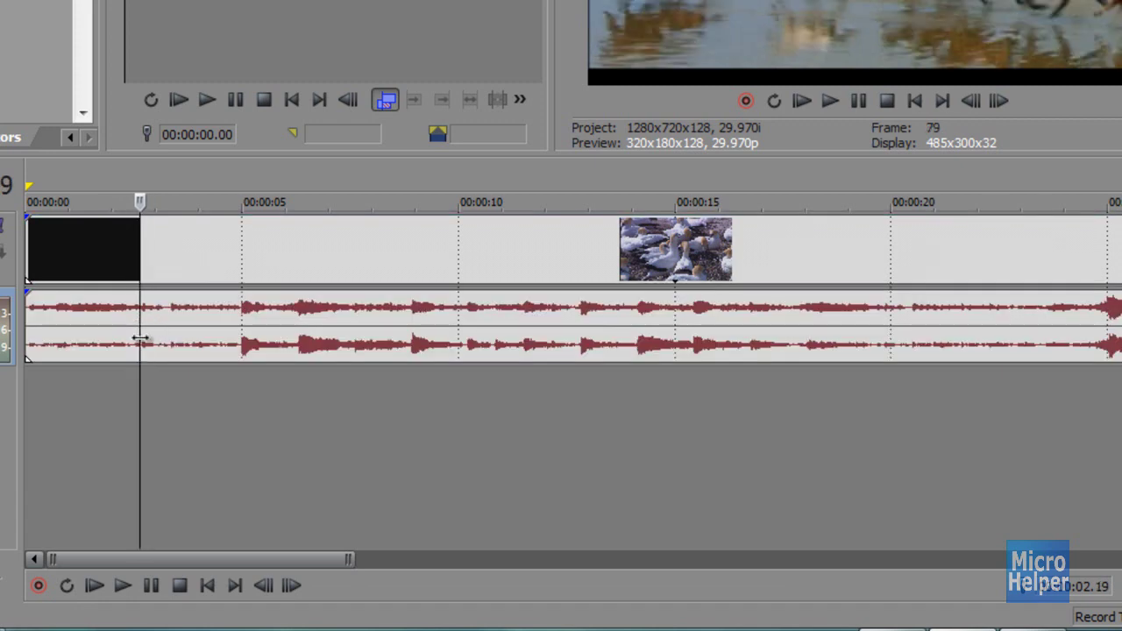
pyautogui.click(143, 338)
pyautogui.click(132, 394)
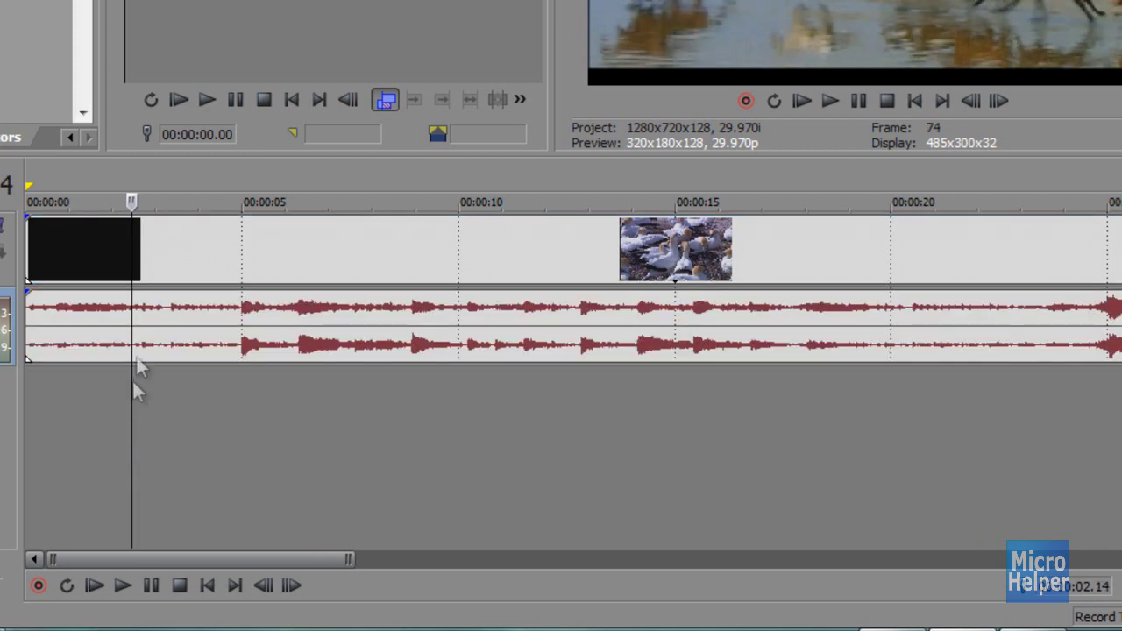
pyautogui.click(145, 320)
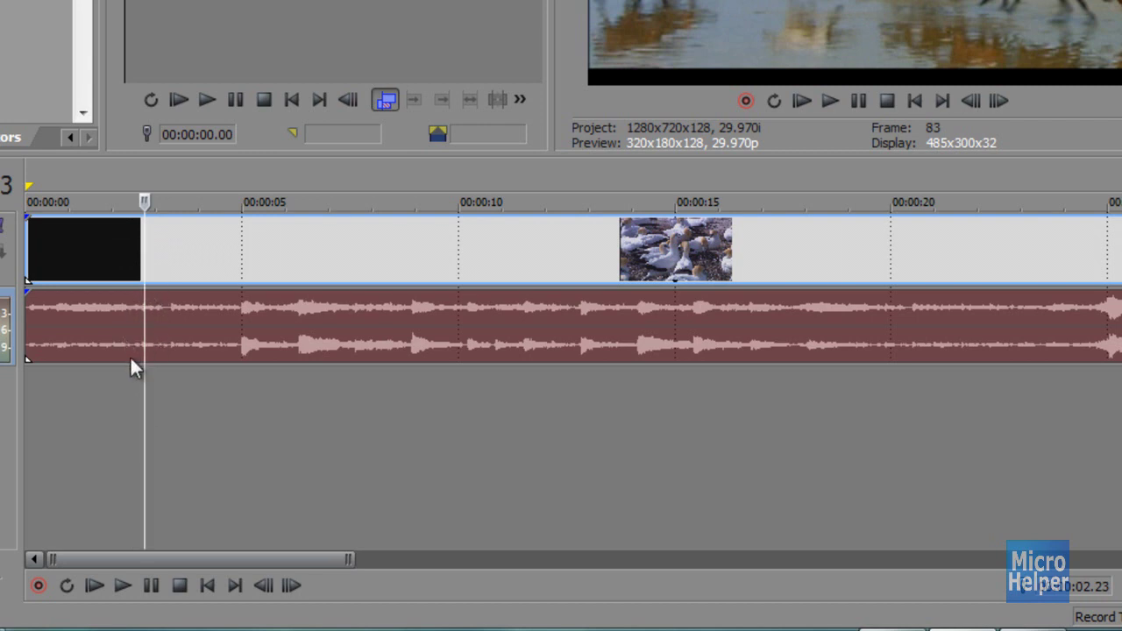
pyautogui.press('s')
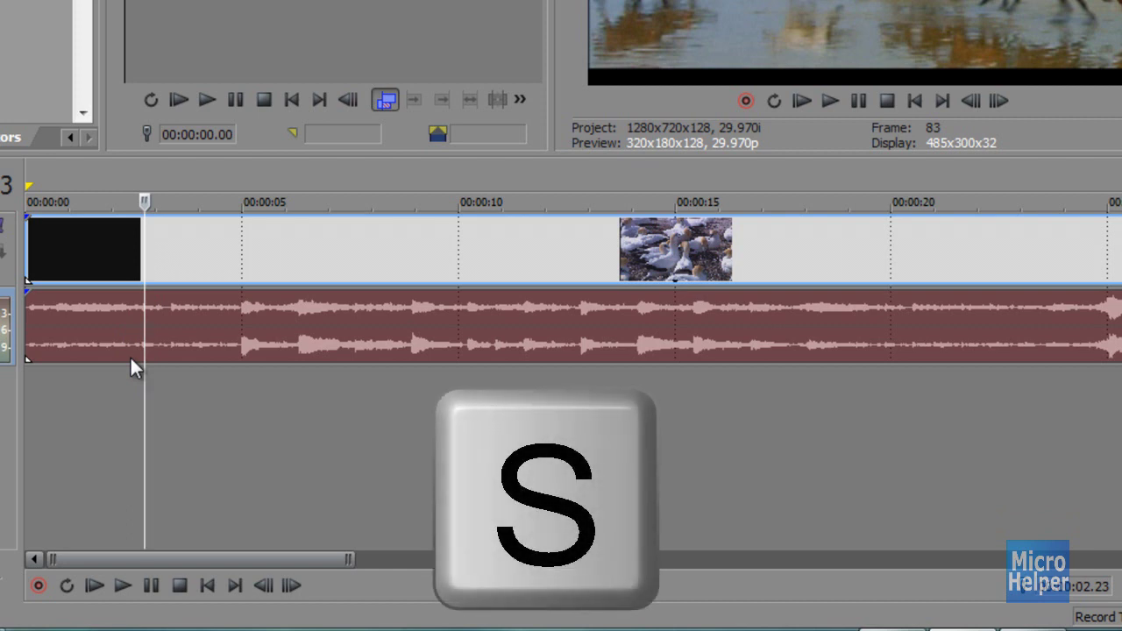
pyautogui.click(130, 356)
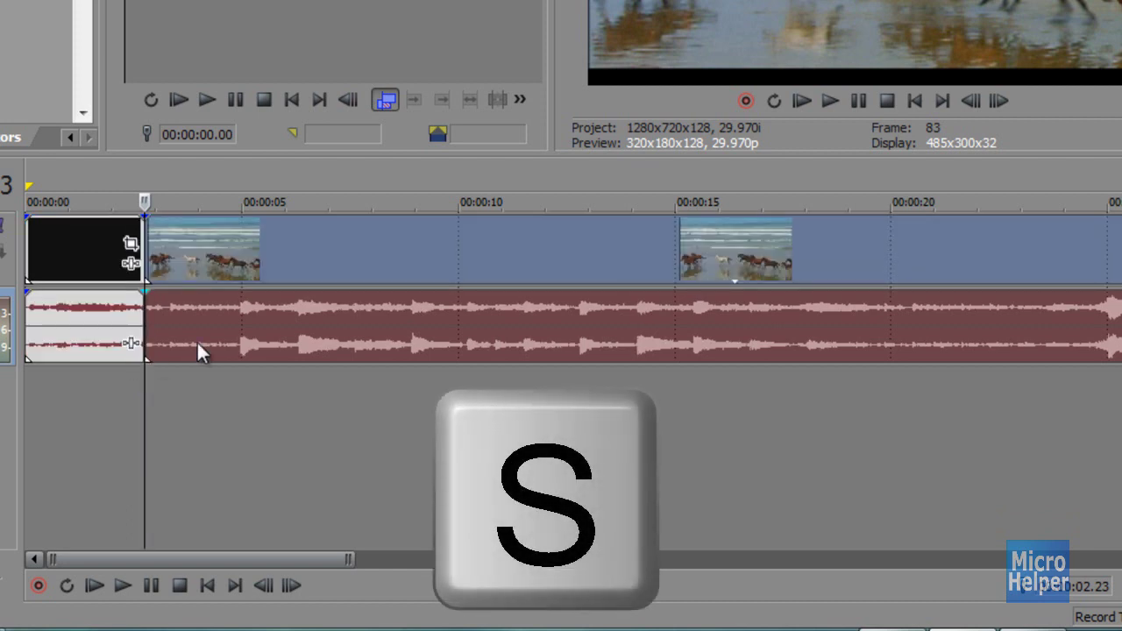
# Step: Split the clip again at about 00:00:03.15 and delete the short section between the two cuts
pyautogui.click(176, 327)
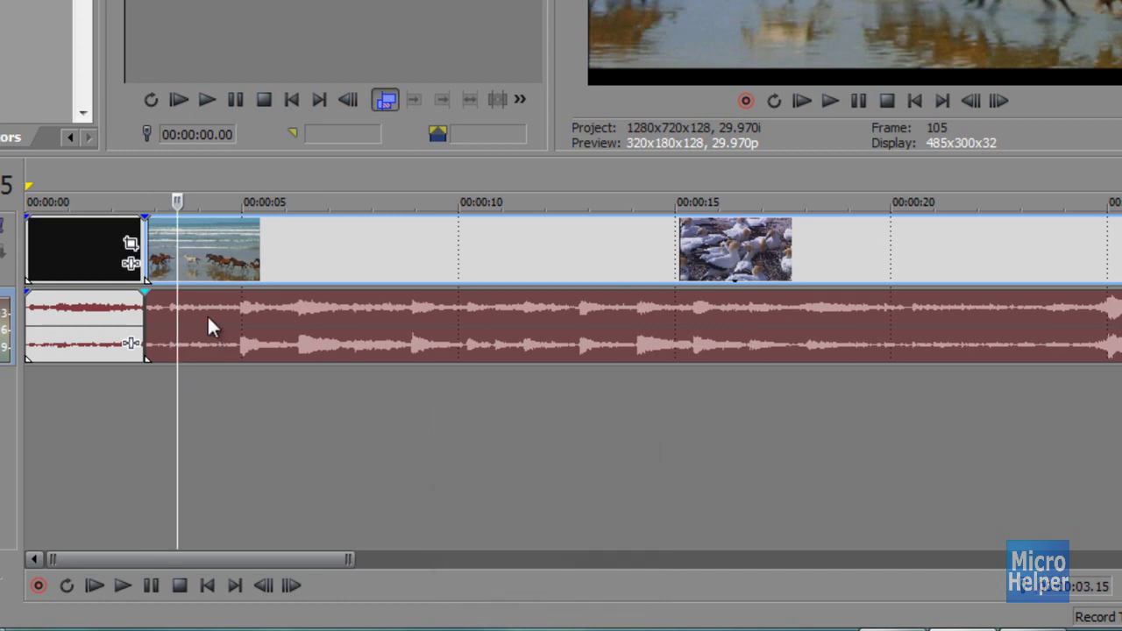
pyautogui.press('s')
pyautogui.click(160, 390)
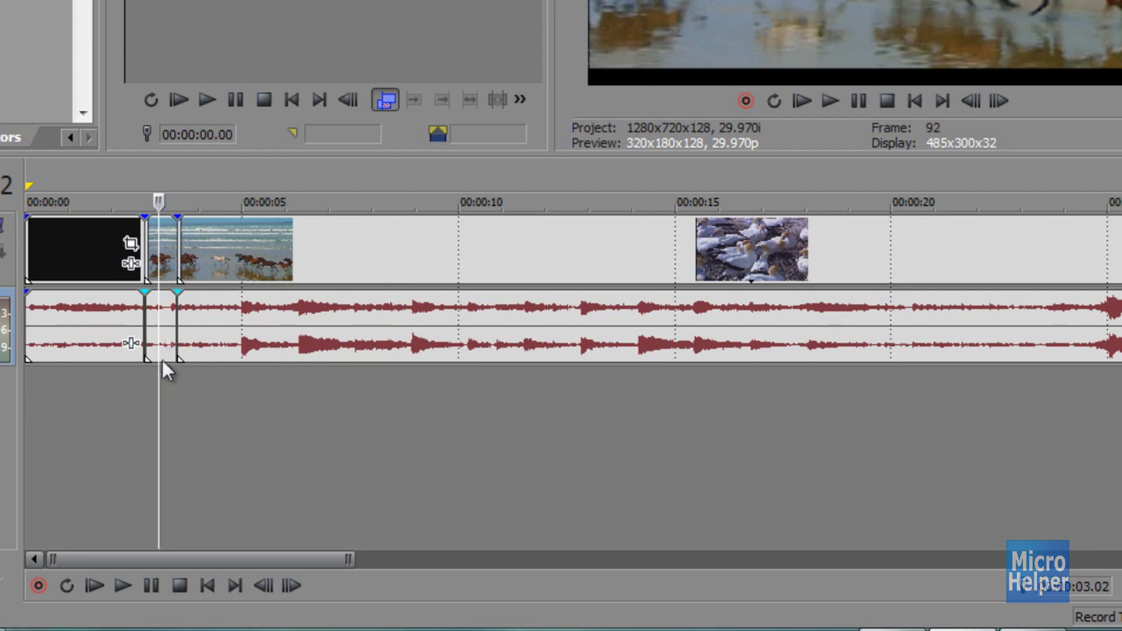
pyautogui.press('Delete')
pyautogui.click(169, 263)
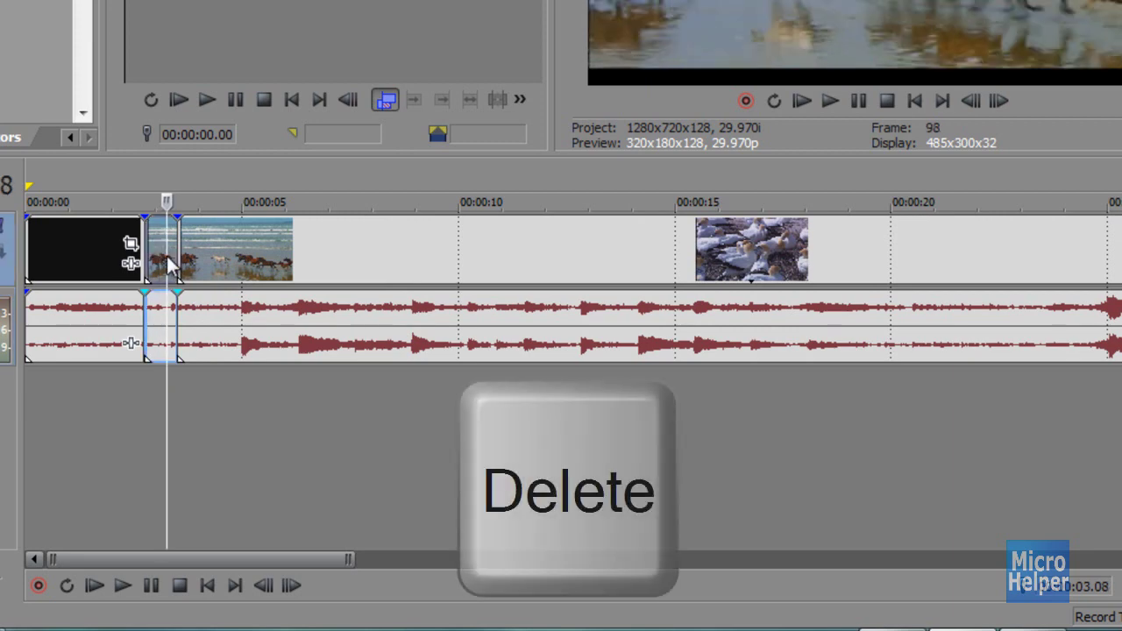
pyautogui.press('Delete')
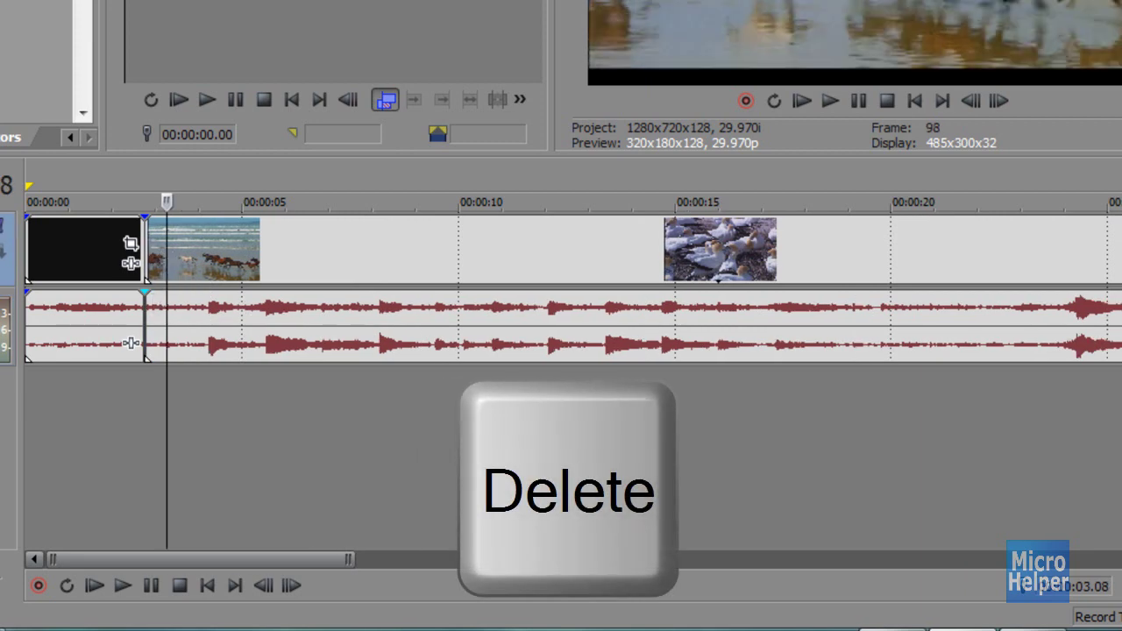
# Step: Move the playback cursor to about 00:00:02.10, magnify the timeline to individual frames, and examine the clip up to about 00:00:13
pyautogui.press('Right')
pyautogui.press('Right')
pyautogui.press('Right')
pyautogui.press('Right')
pyautogui.click(127, 394)
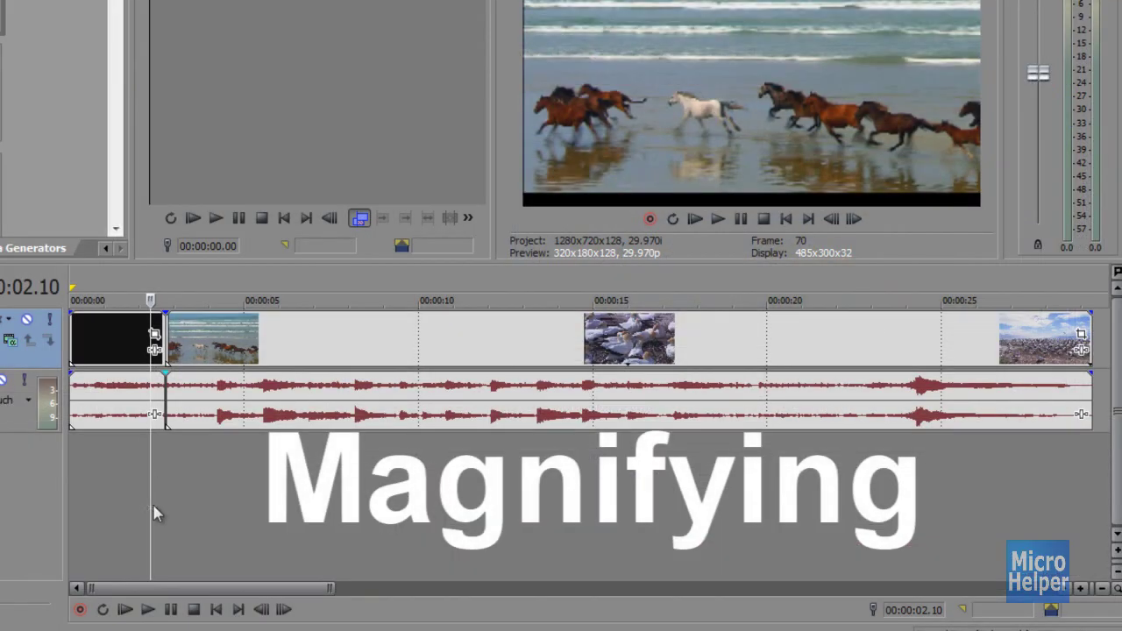
pyautogui.scroll(5, 171, 501)
pyautogui.scroll(3, 211, 552)
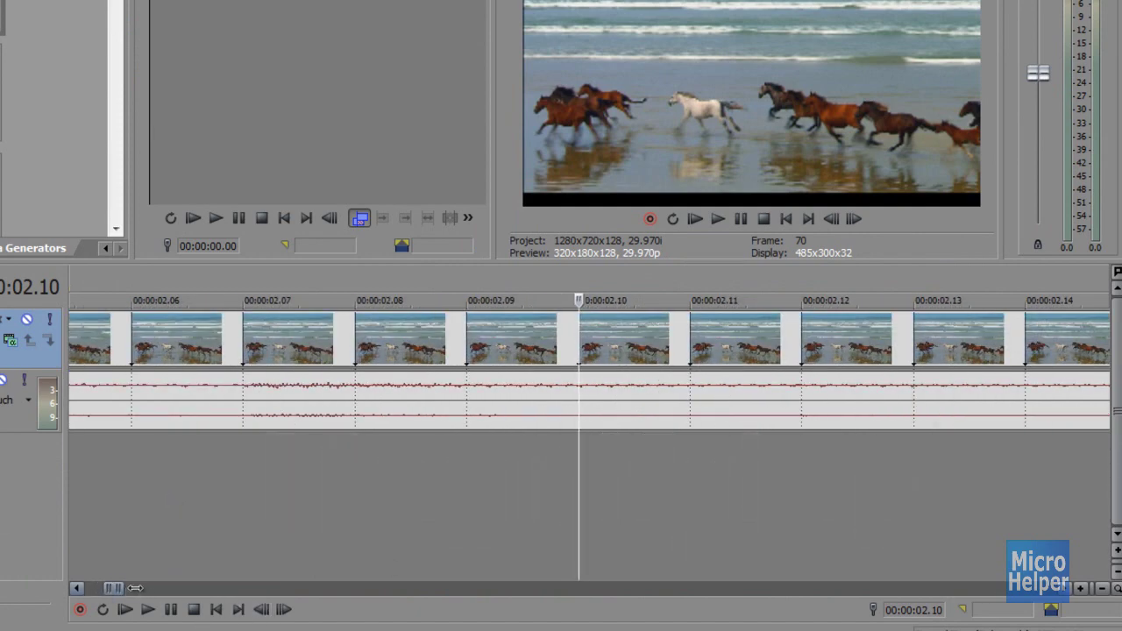
pyautogui.moveTo(113, 588); pyautogui.dragTo(180, 595)
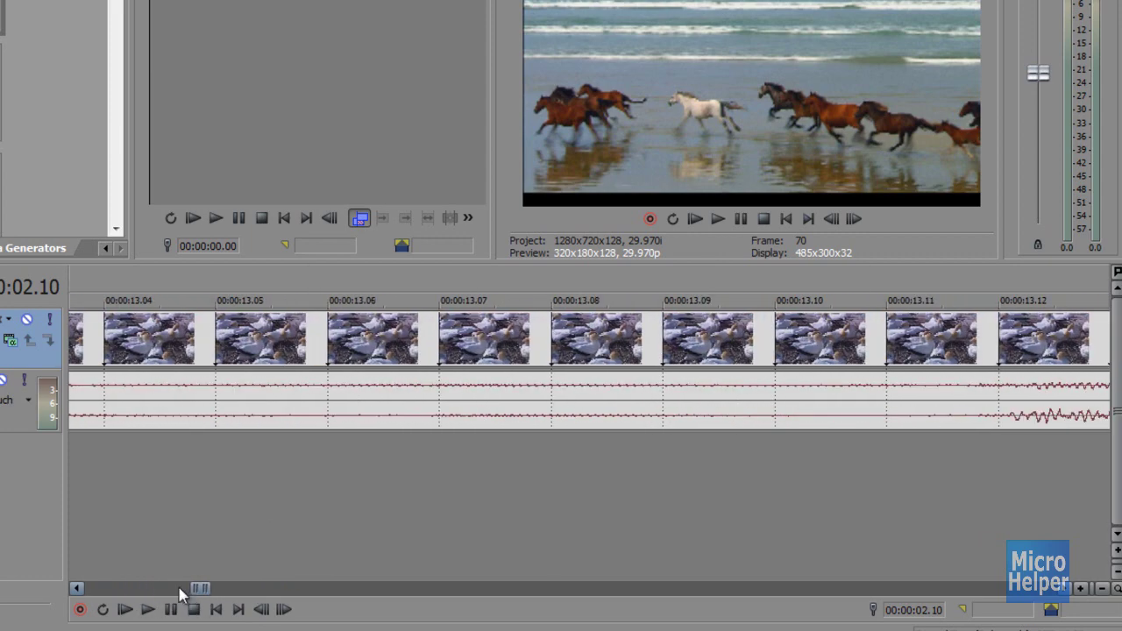
pyautogui.press('Left')
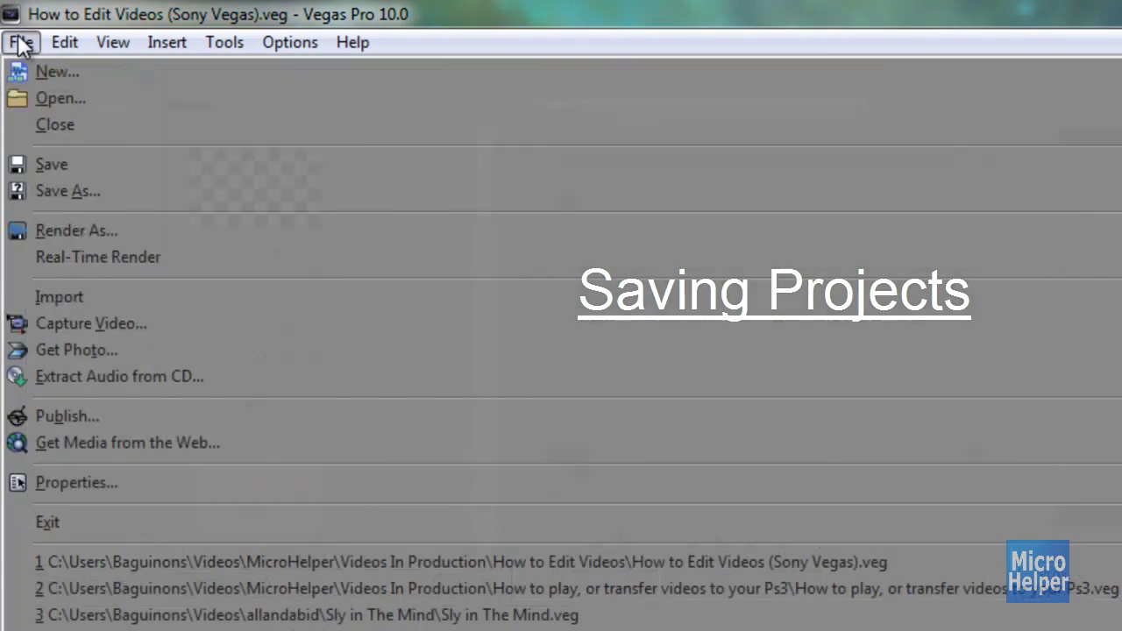
# Step: Start saving the project under a new name and browse to Videos > MicroHelper > Videos In Production > How to Edit Videos
pyautogui.click(21, 43)
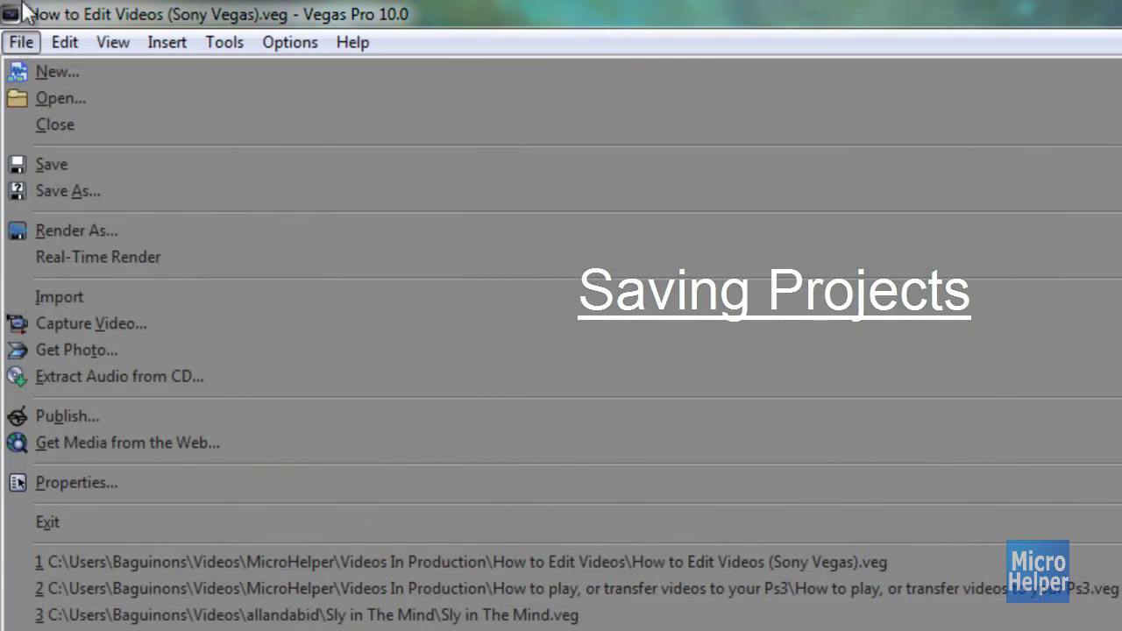
pyautogui.click(59, 185)
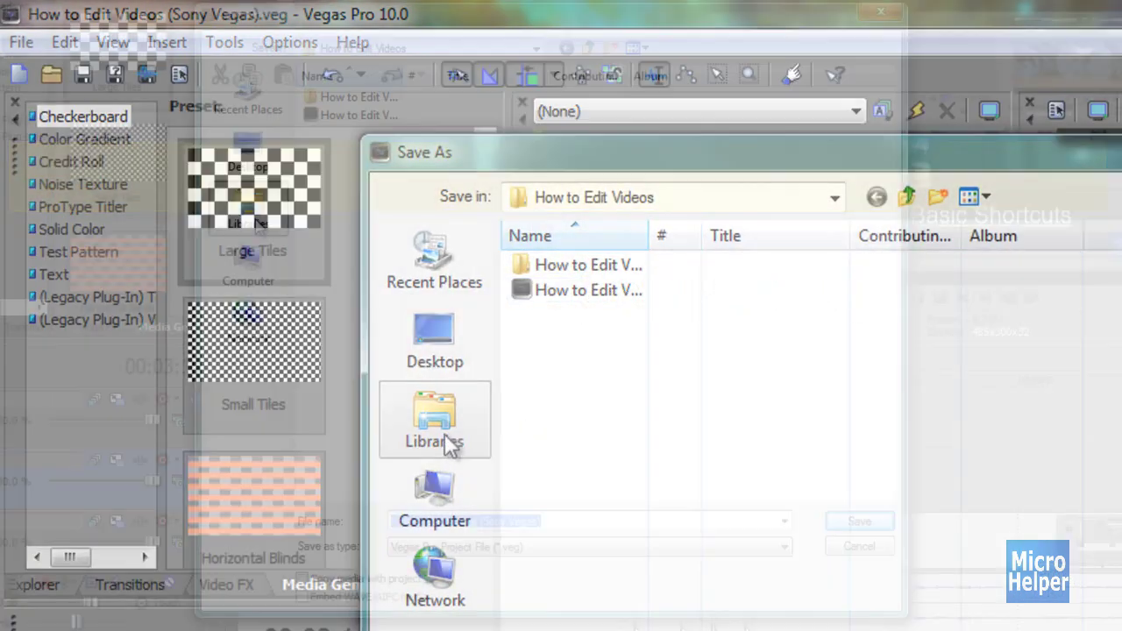
pyautogui.click(447, 438)
pyautogui.doubleClick(580, 151)
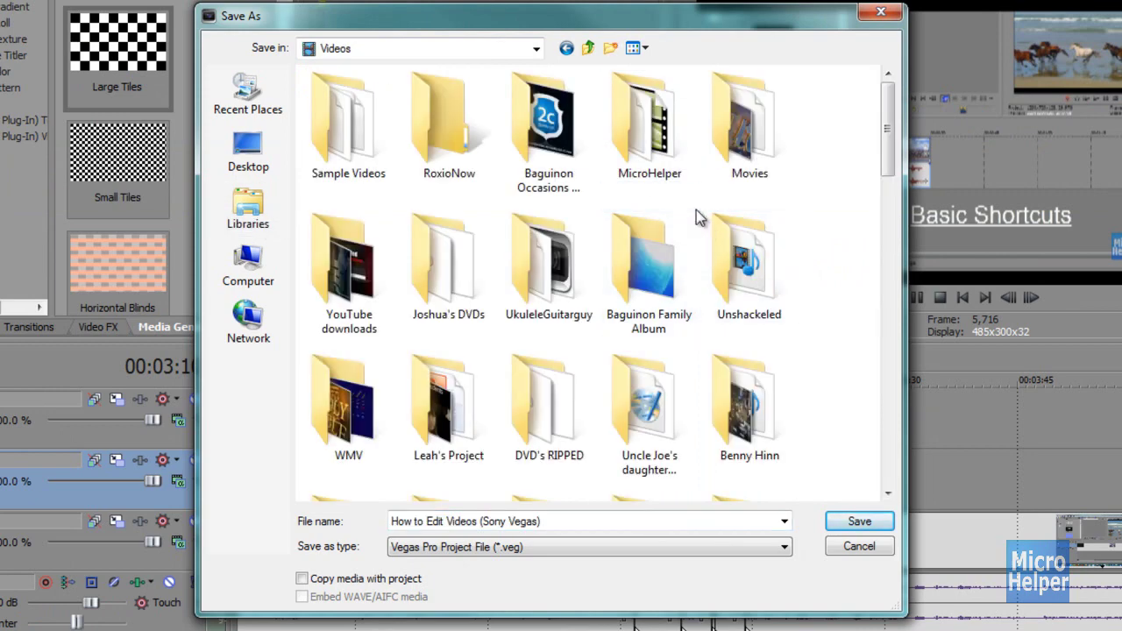
pyautogui.doubleClick(617, 140)
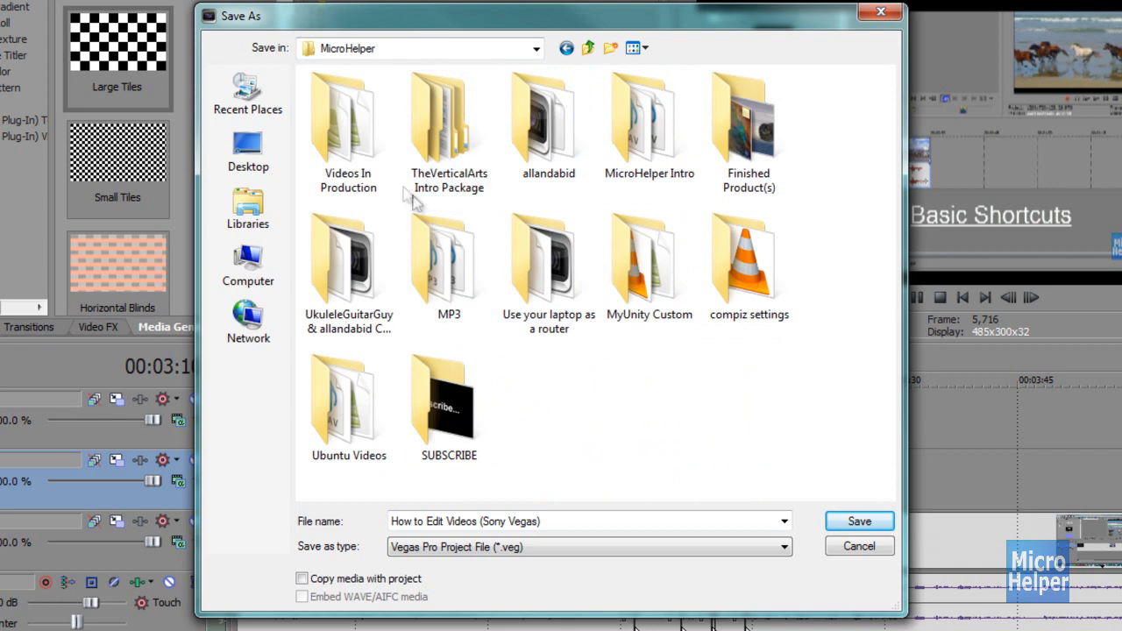
pyautogui.doubleClick(372, 178)
pyautogui.doubleClick(374, 396)
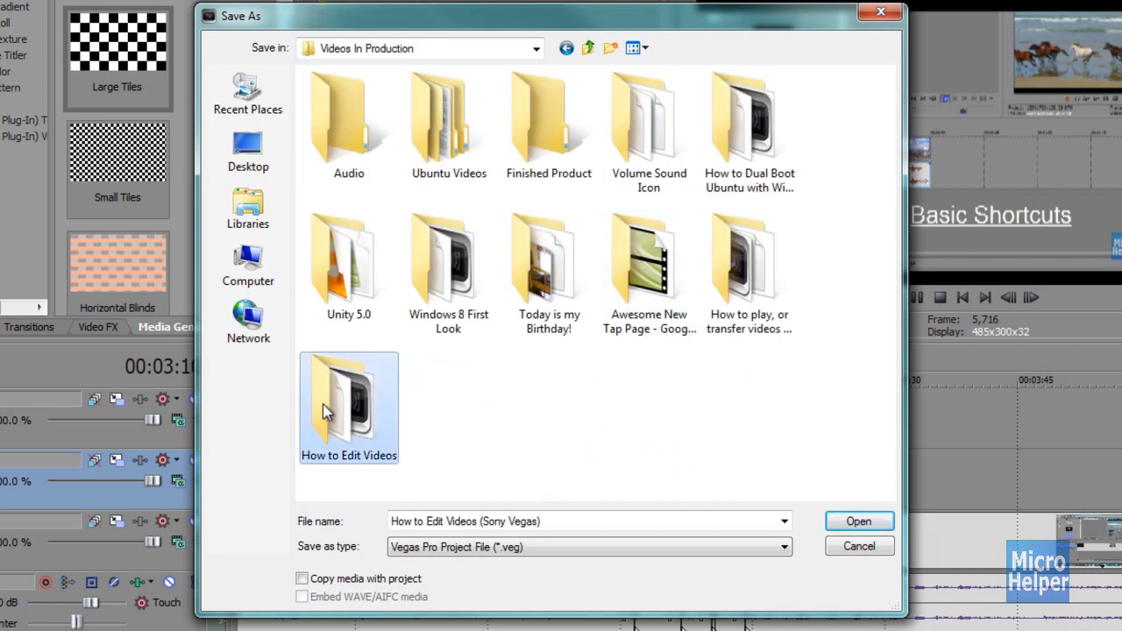
# Step: Save the project as 123 and resave it after moving the playback cursor
pyautogui.click(551, 517)
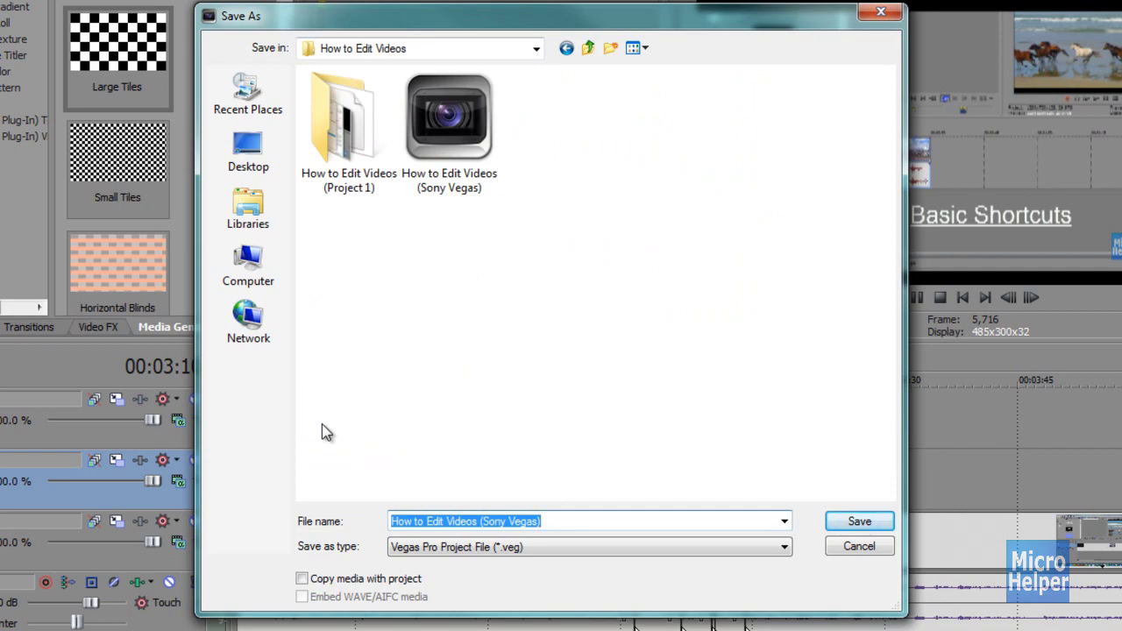
pyautogui.write('123')
pyautogui.press('Return')
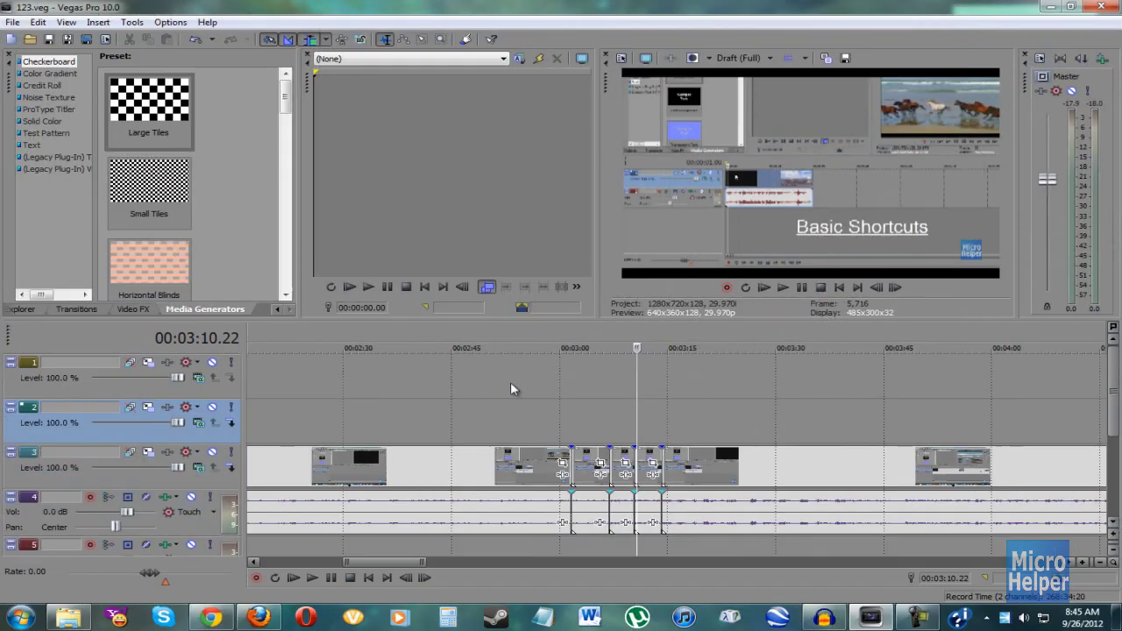
pyautogui.click(581, 409)
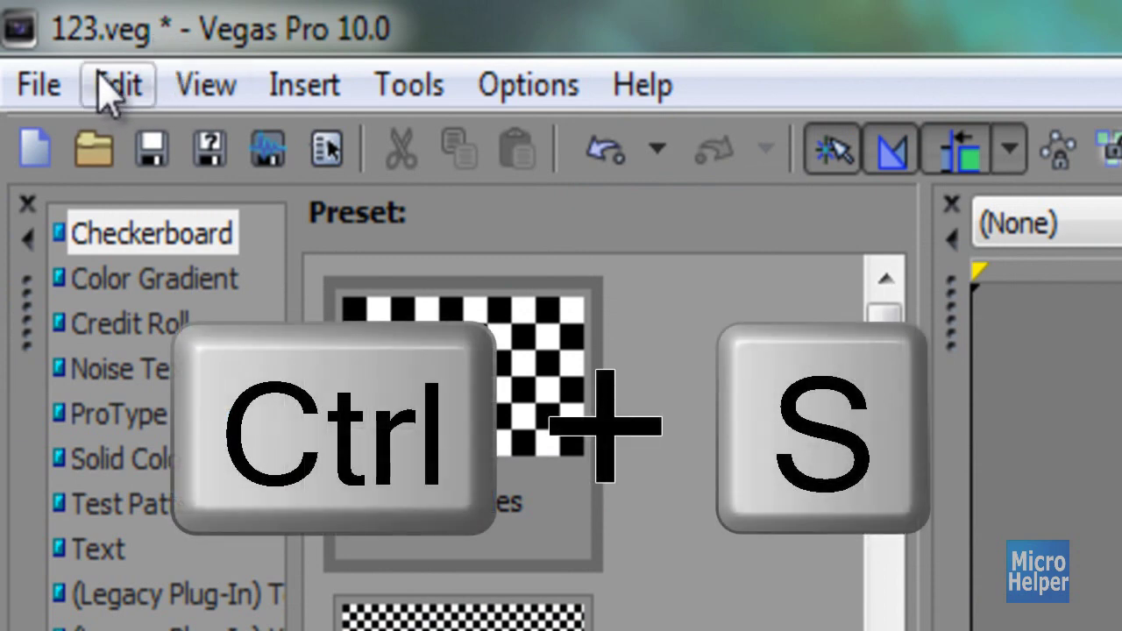
pyautogui.hotkey('ctrl', 's')
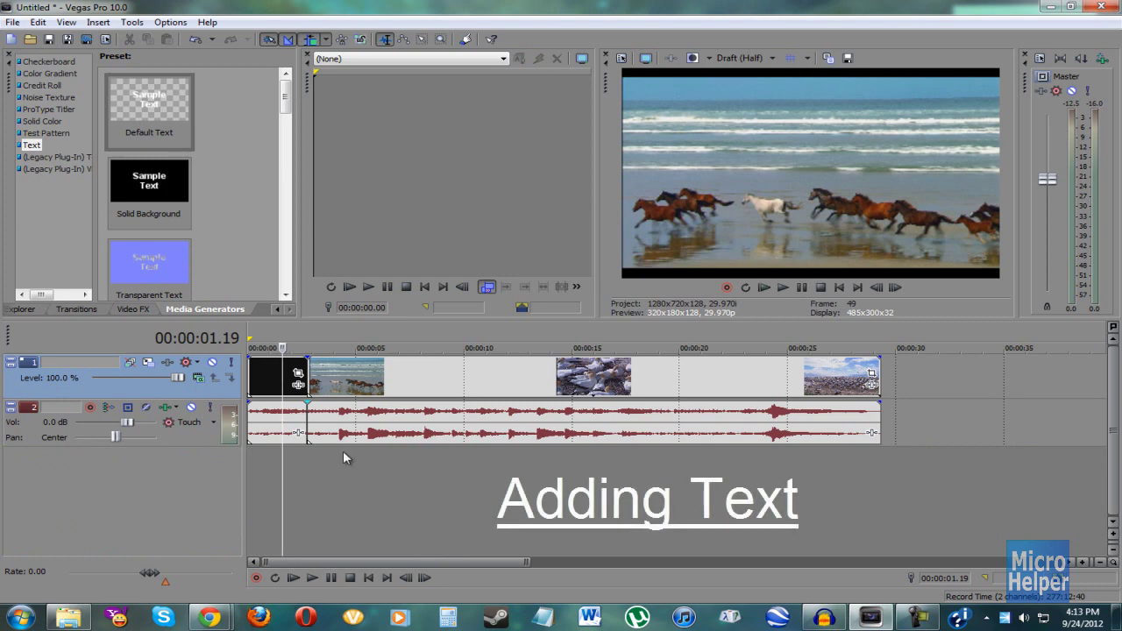
# Step: Move the playback cursor to about 00:00:32.28 in the empty area past the clips and insert a new video track
pyautogui.scroll(-3, 576, 476)
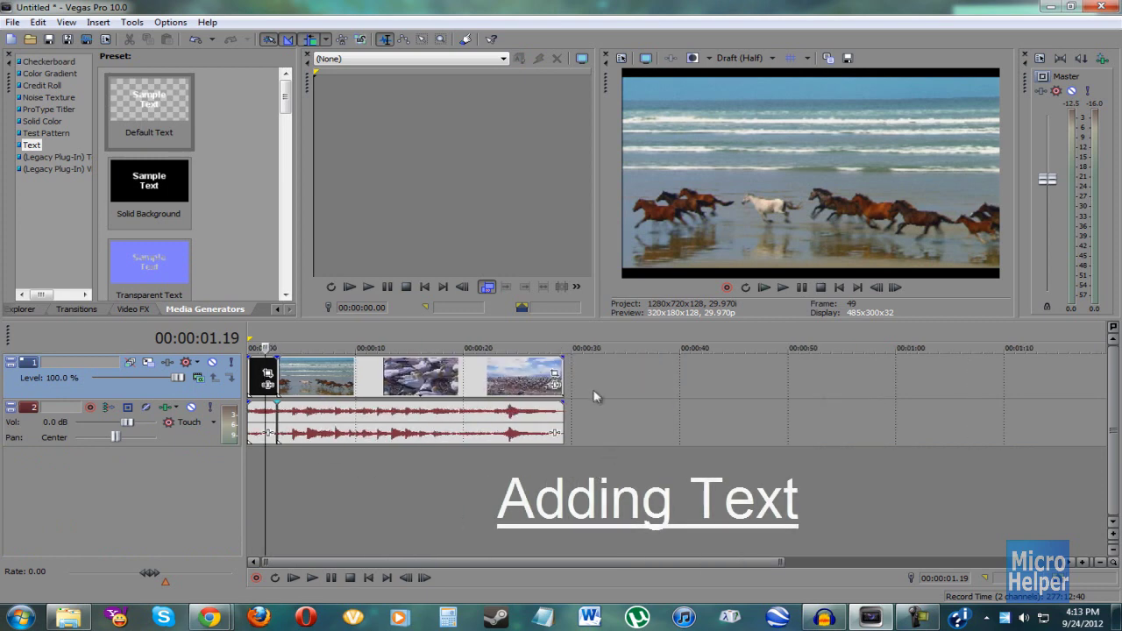
pyautogui.click(589, 467)
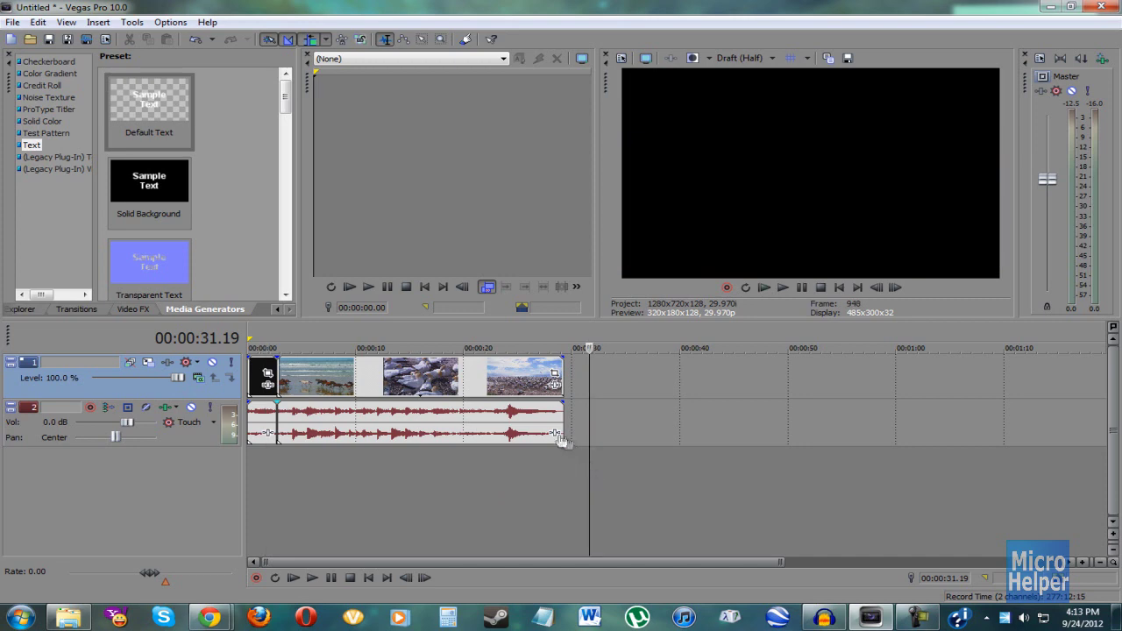
pyautogui.click(510, 382)
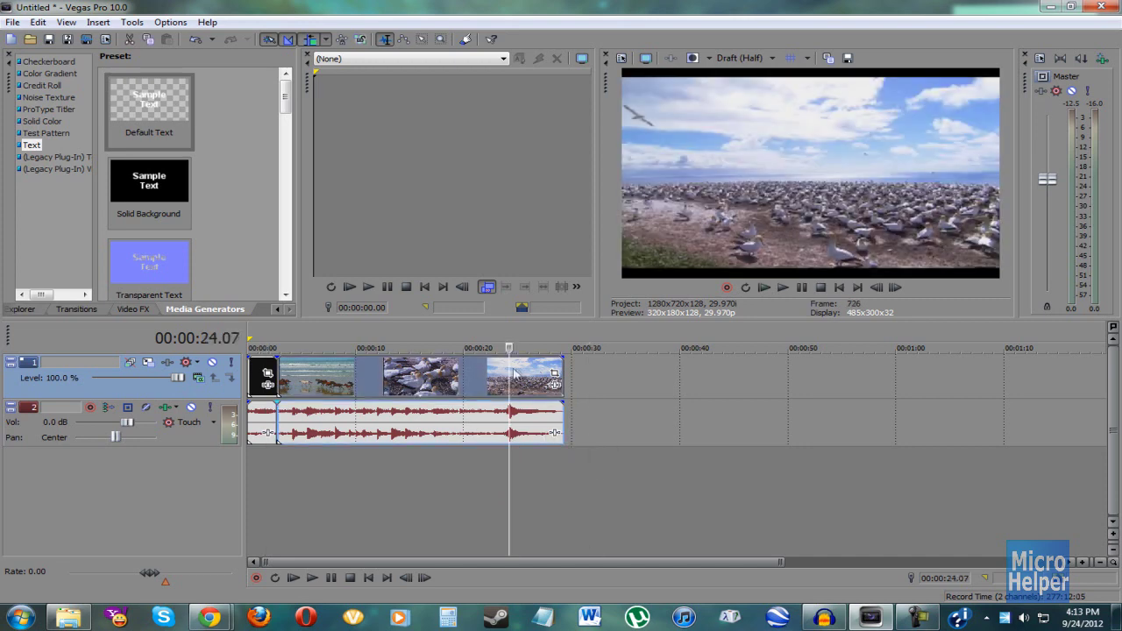
pyautogui.click(603, 380)
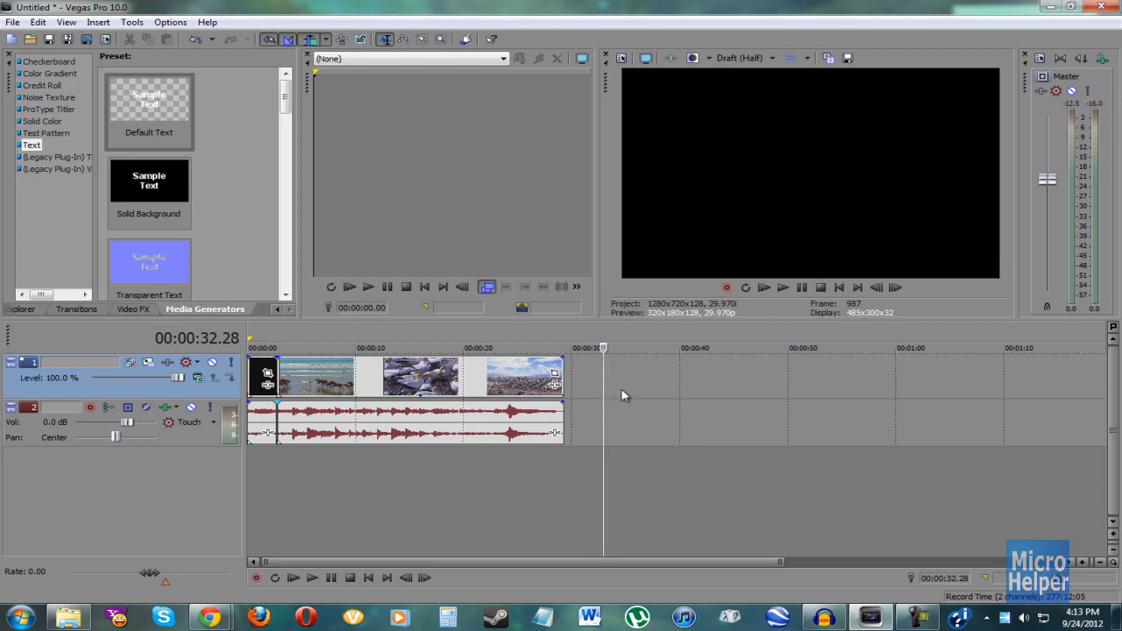
pyautogui.scroll(4, 621, 394)
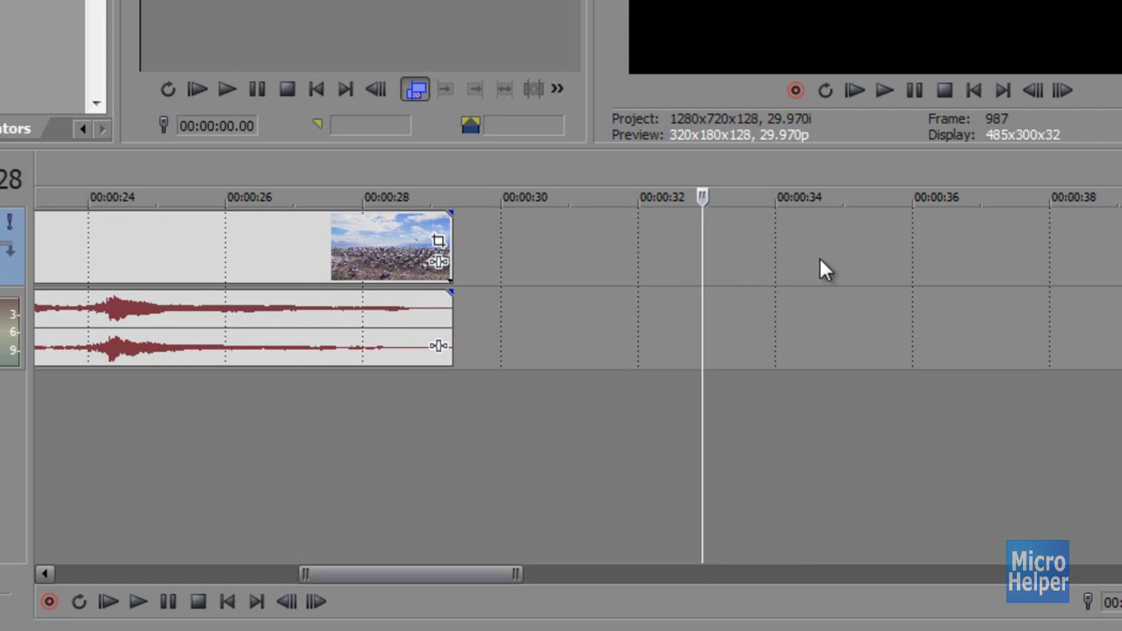
pyautogui.rightClick(789, 245)
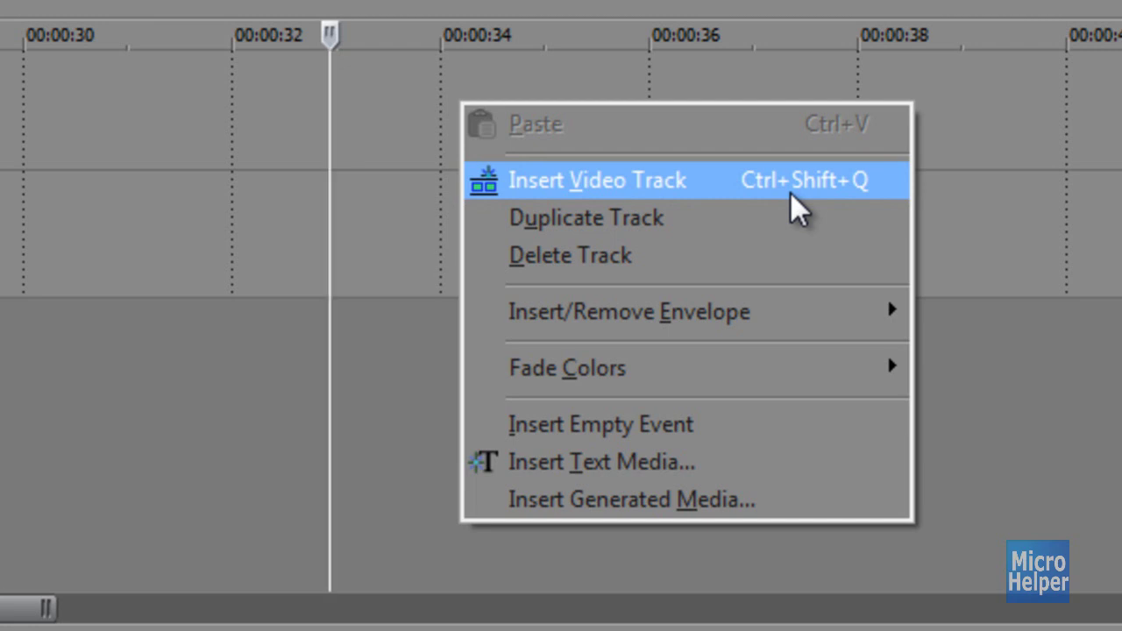
pyautogui.click(542, 180)
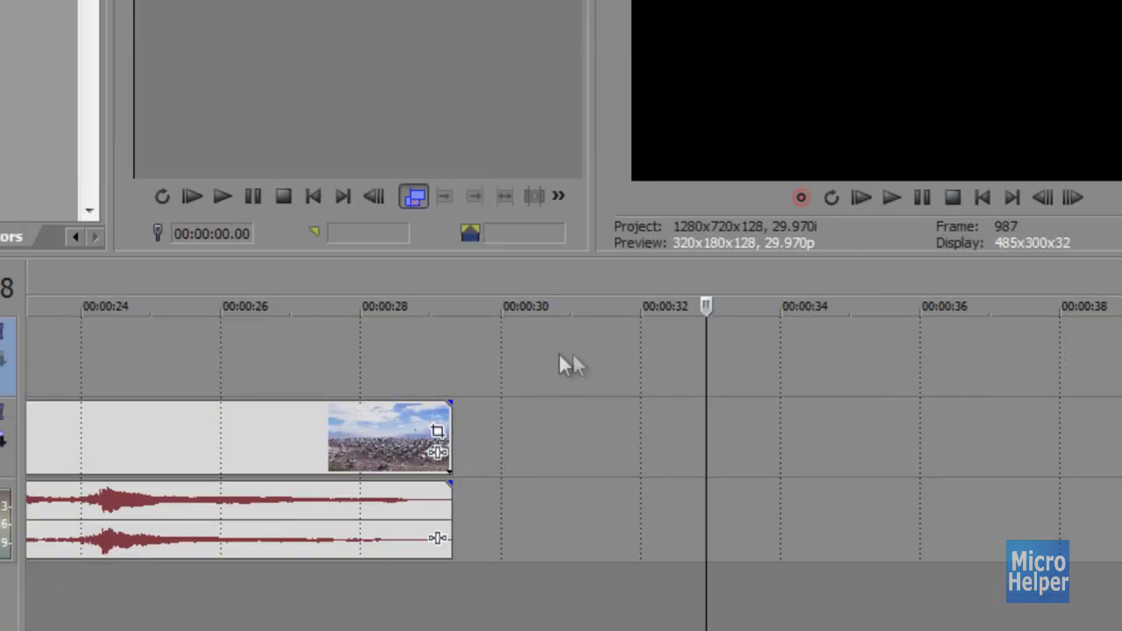
# Step: Return to the project start and place the playback cursor at about 00:00:00.28 on the new video track
pyautogui.scroll(-5, 740, 396)
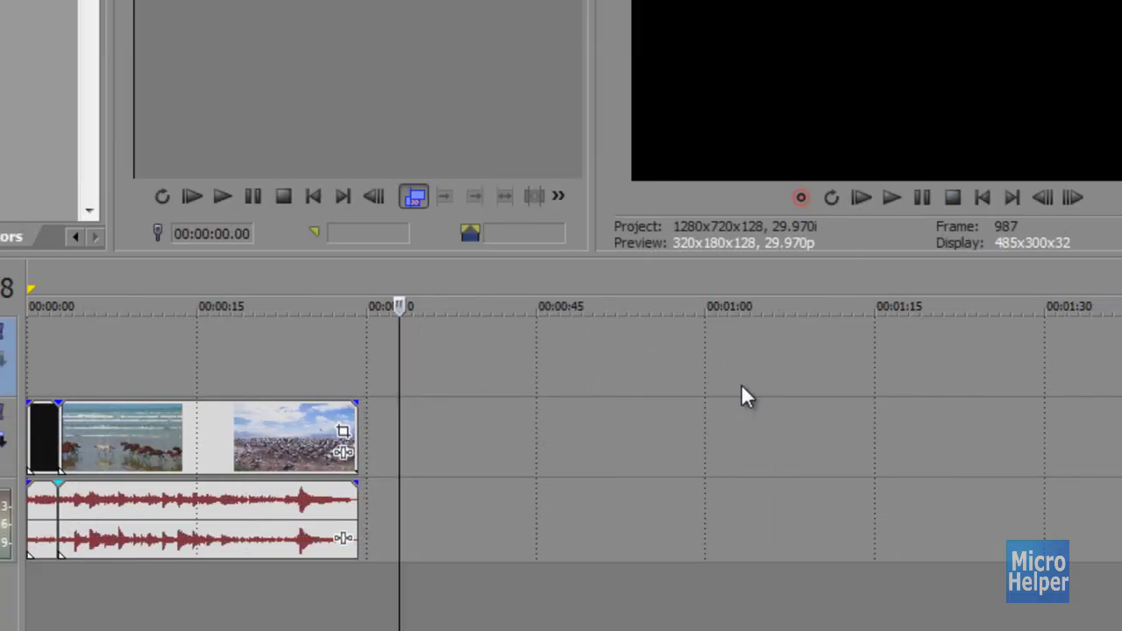
pyautogui.click(33, 351)
pyautogui.scroll(2, 34, 350)
pyautogui.scroll(5, 31, 350)
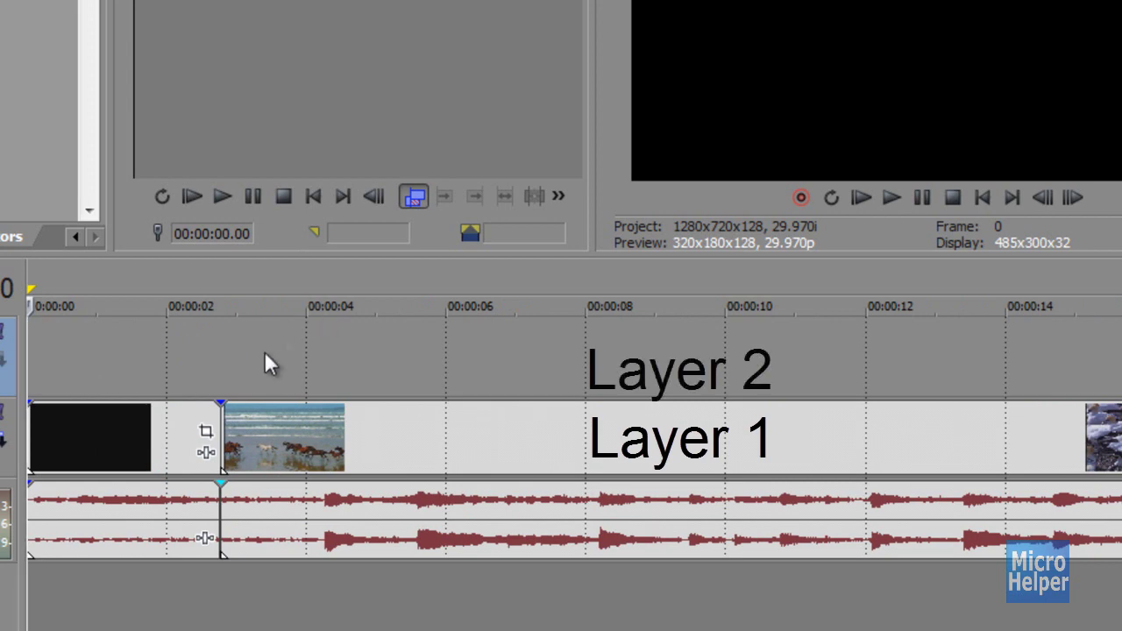
pyautogui.click(93, 355)
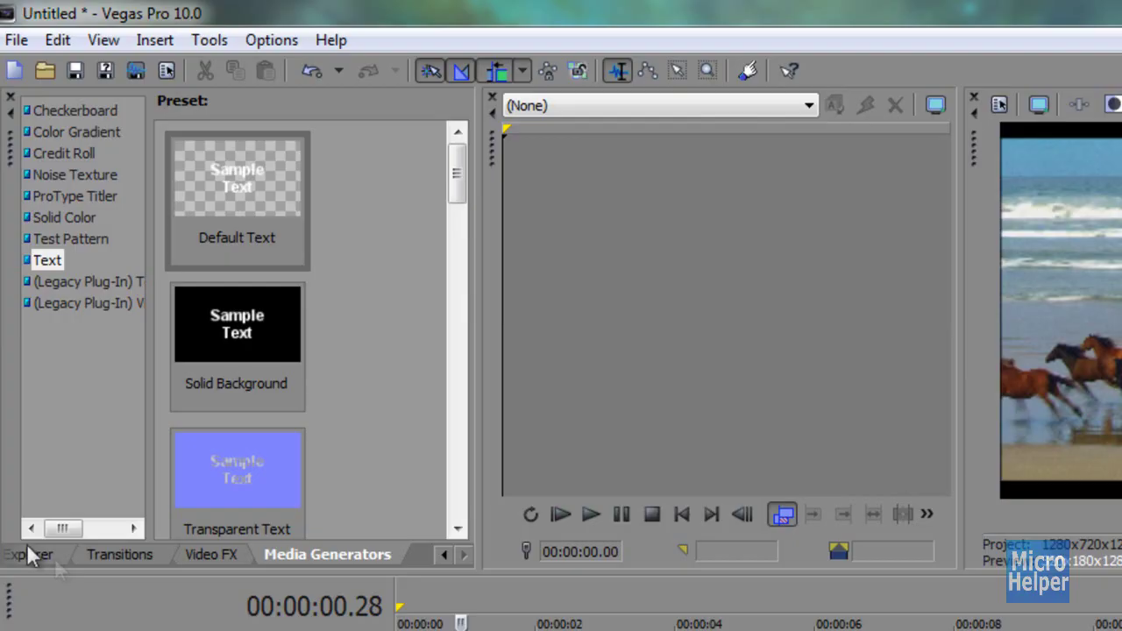
pyautogui.click(47, 555)
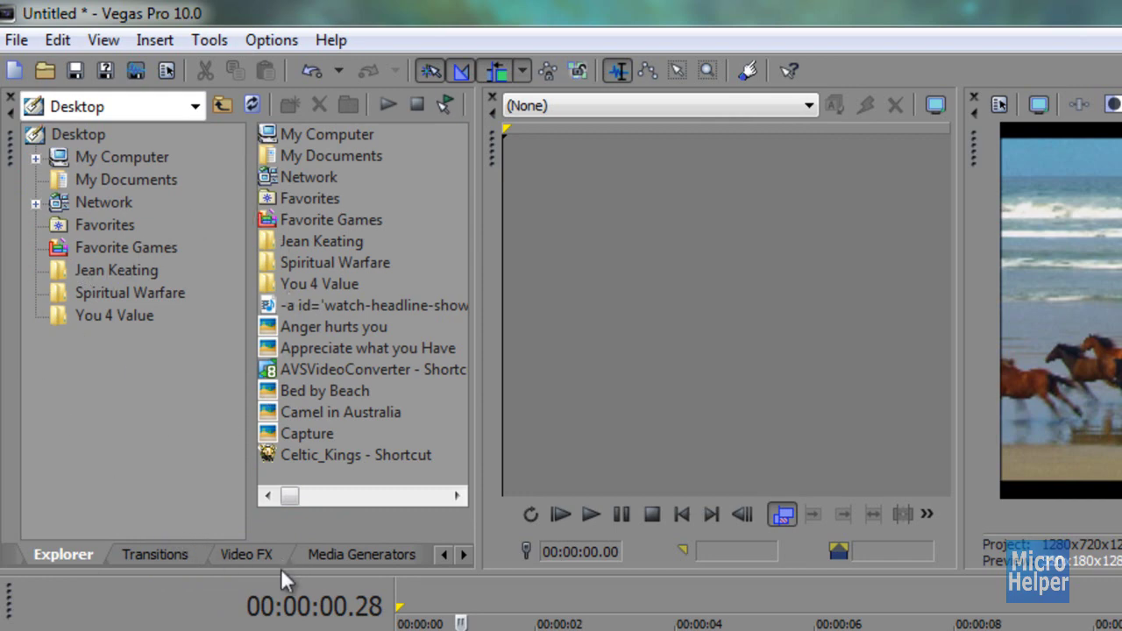
pyautogui.click(357, 553)
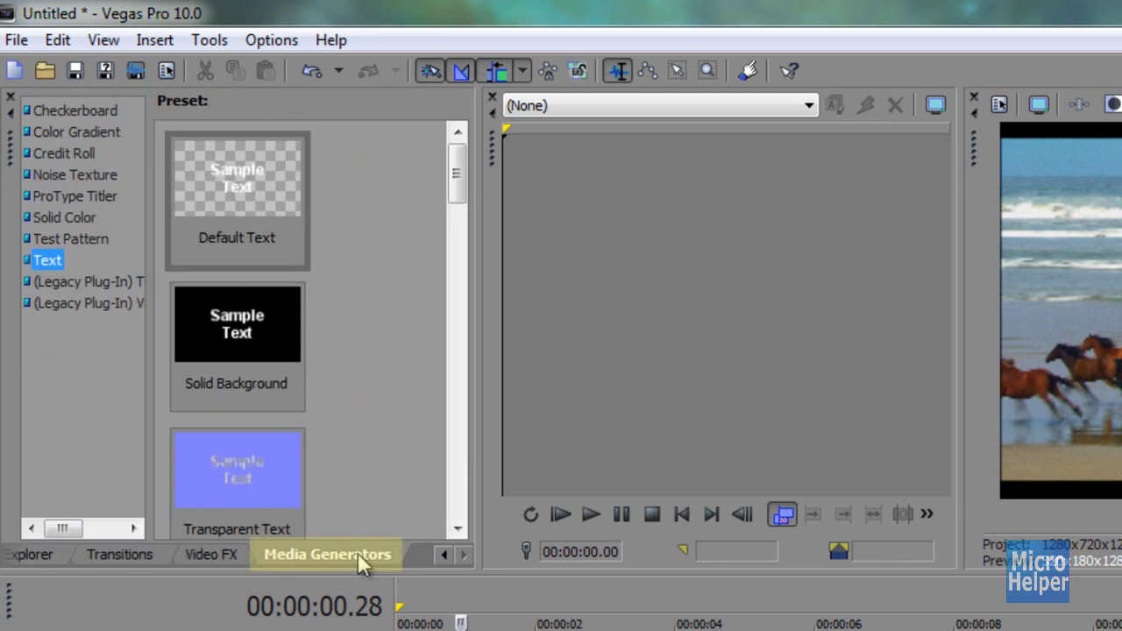
pyautogui.click(445, 555)
pyautogui.click(461, 555)
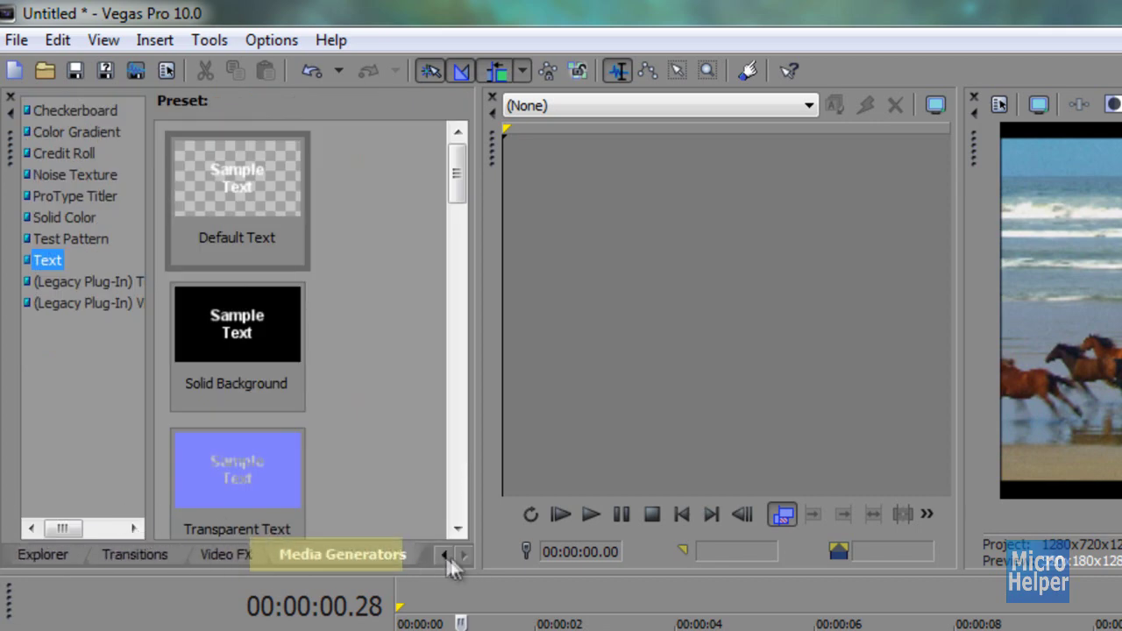
pyautogui.click(444, 555)
pyautogui.click(463, 555)
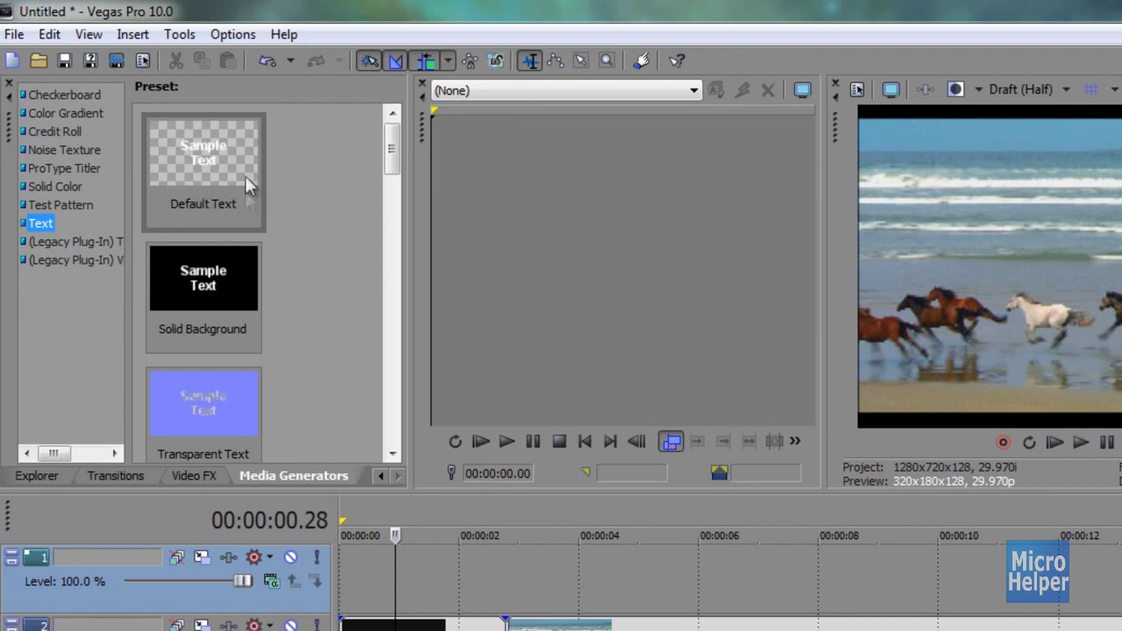
# Step: Try the Solid Background text preset on the new video track, close its settings and delete the event
pyautogui.click(204, 282)
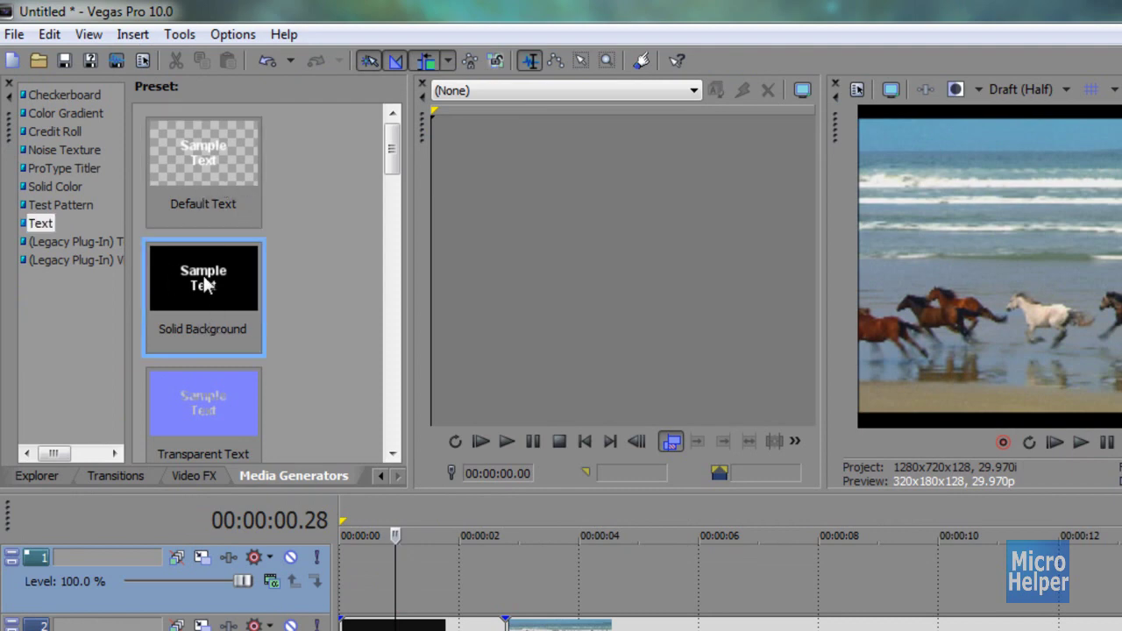
pyautogui.moveTo(193, 271); pyautogui.dragTo(410, 565)
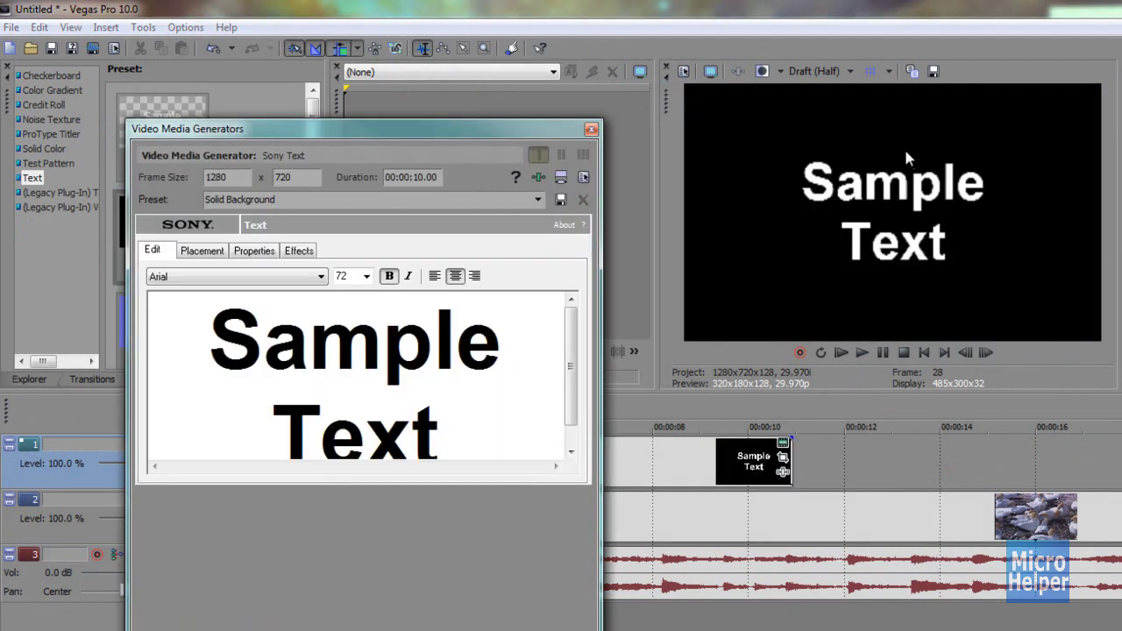
pyautogui.click(591, 131)
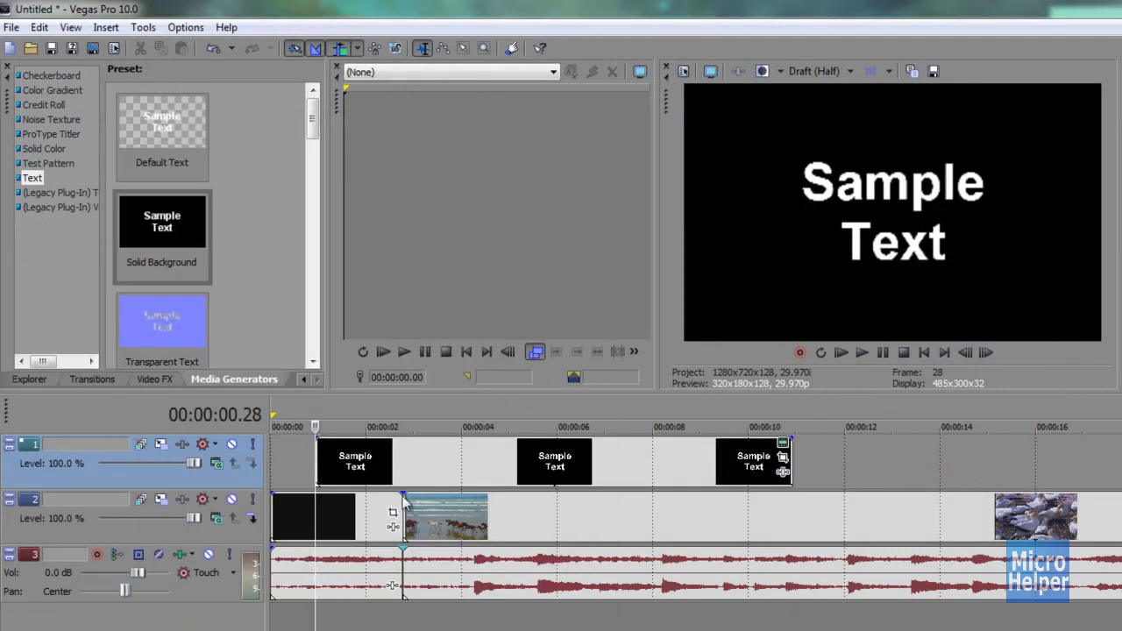
pyautogui.rightClick(326, 463)
pyautogui.click(379, 281)
# Step: Place a Default Text event on the new video track at the playback cursor and replace its sample text with "Horses"
pyautogui.moveTo(162, 131); pyautogui.dragTo(328, 473)
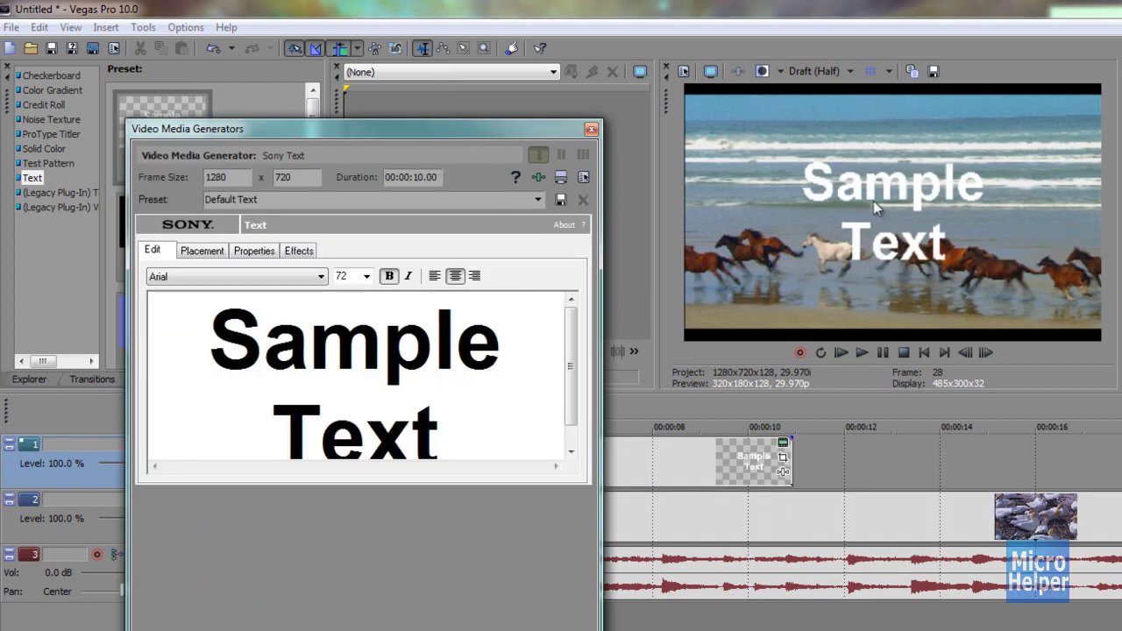
pyautogui.moveTo(540, 422); pyautogui.dragTo(138, 203)
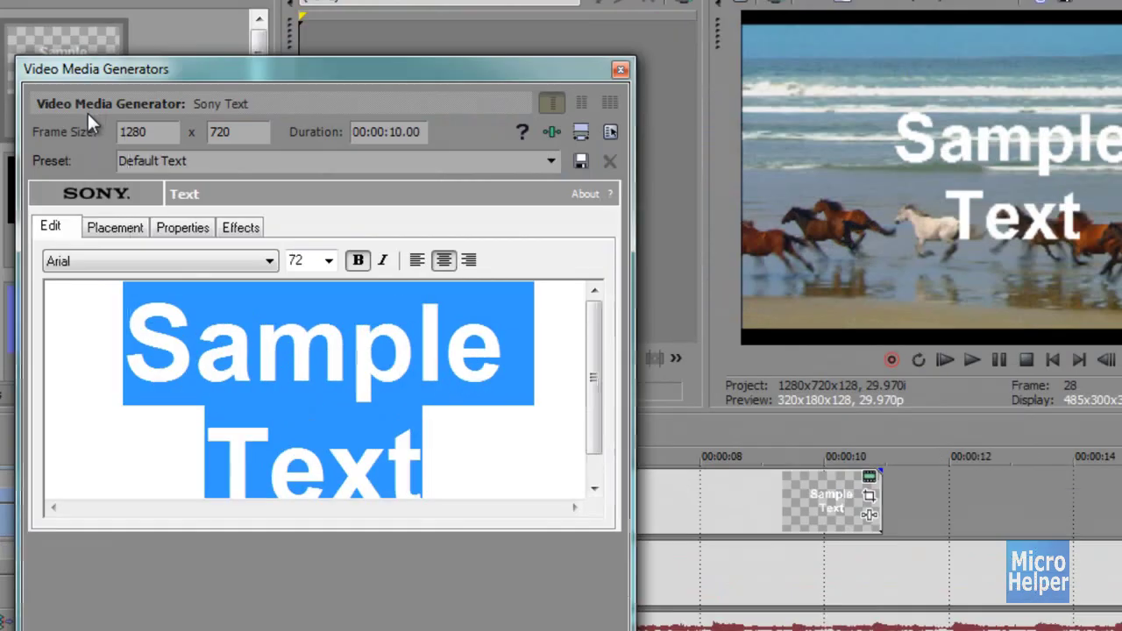
pyautogui.write('Ho')
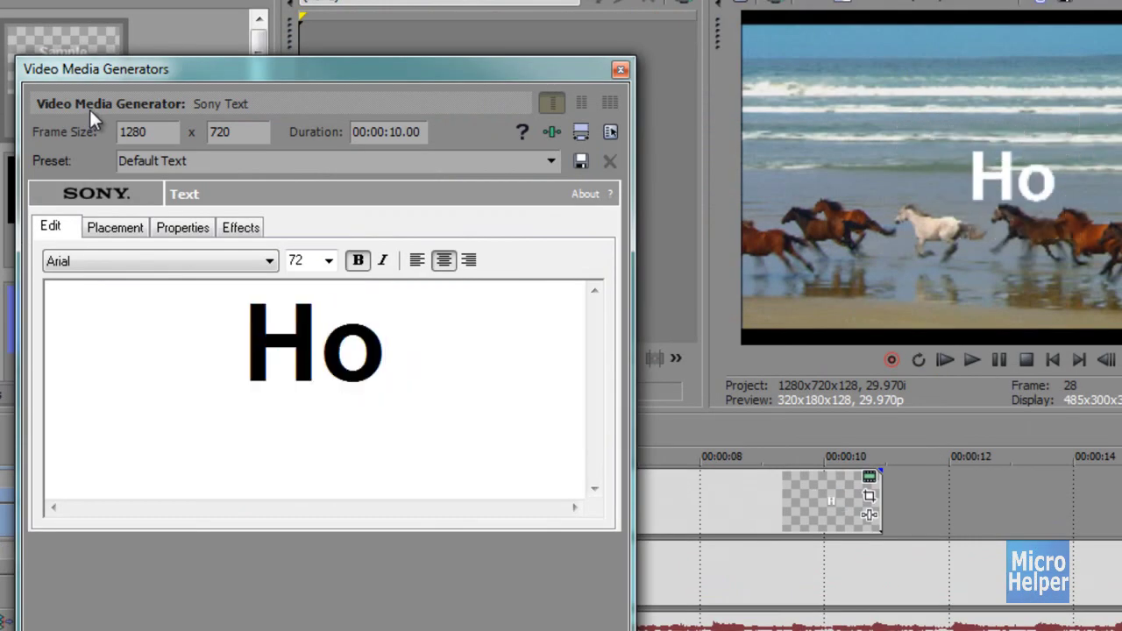
pyautogui.write('r')
pyautogui.write('ses')
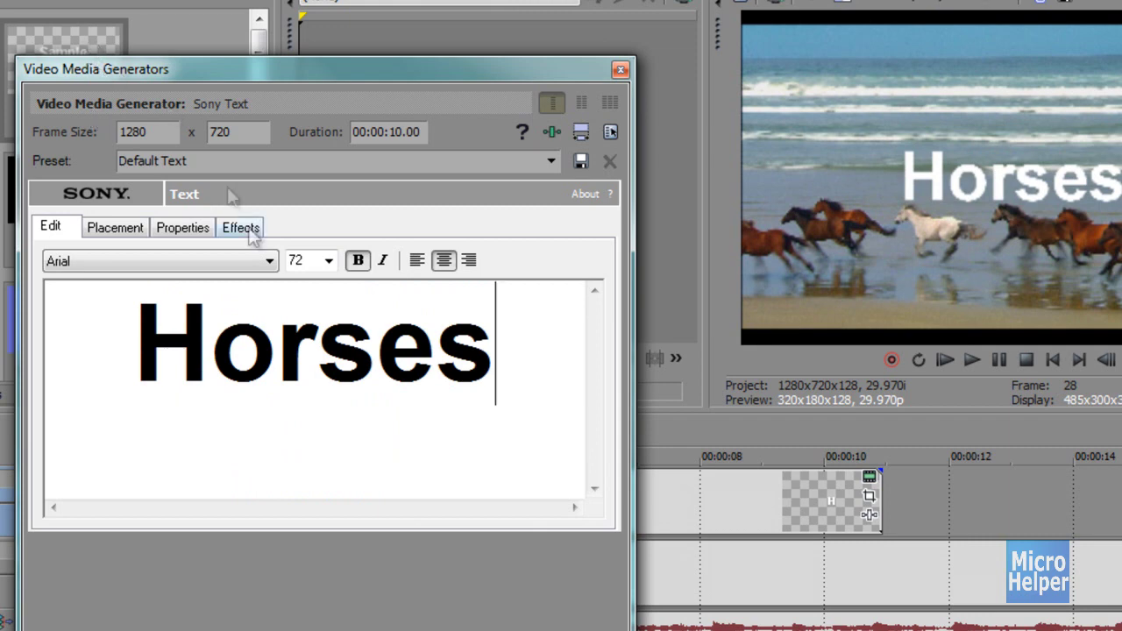
# Step: Format the word Horses in Segoe Script at size 48, in bold
pyautogui.moveTo(496, 359); pyautogui.dragTo(138, 349)
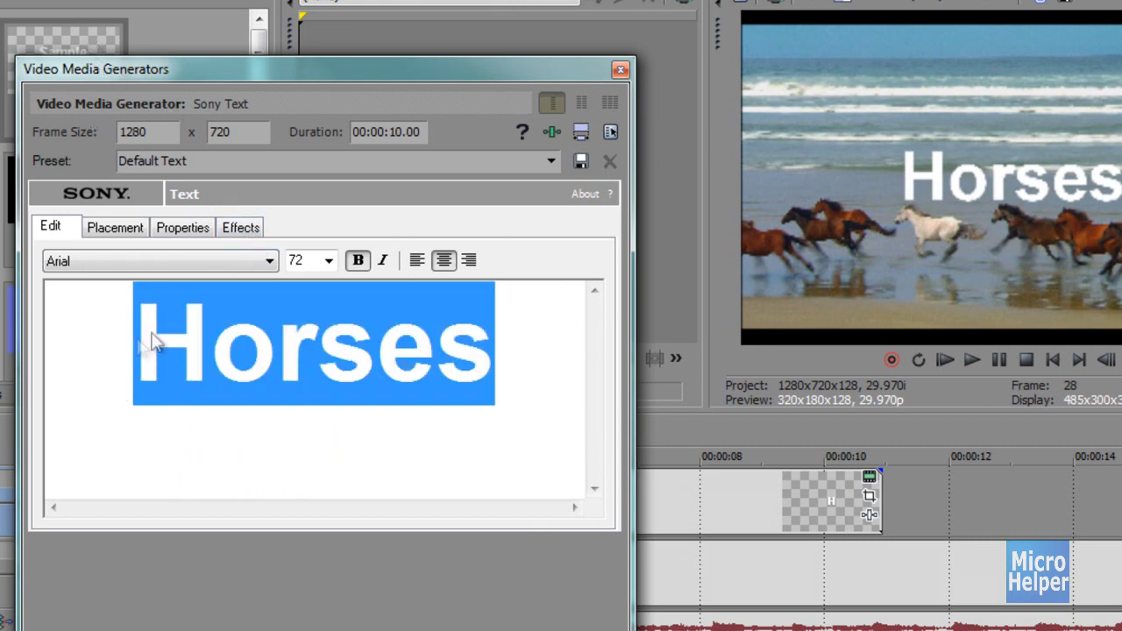
pyautogui.click(184, 261)
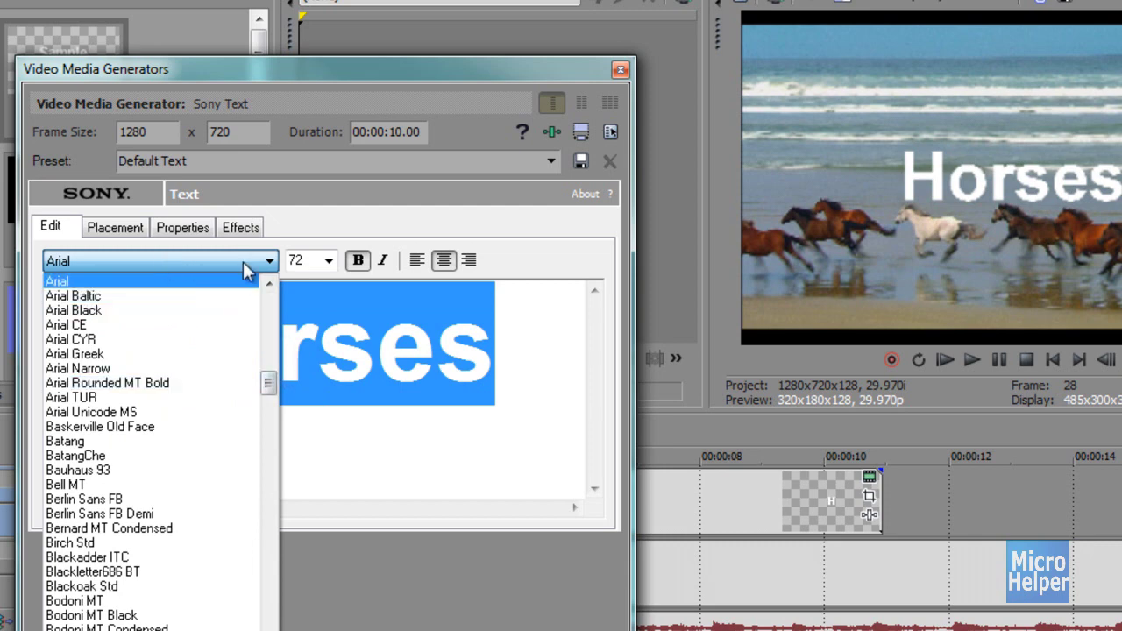
pyautogui.write('seg')
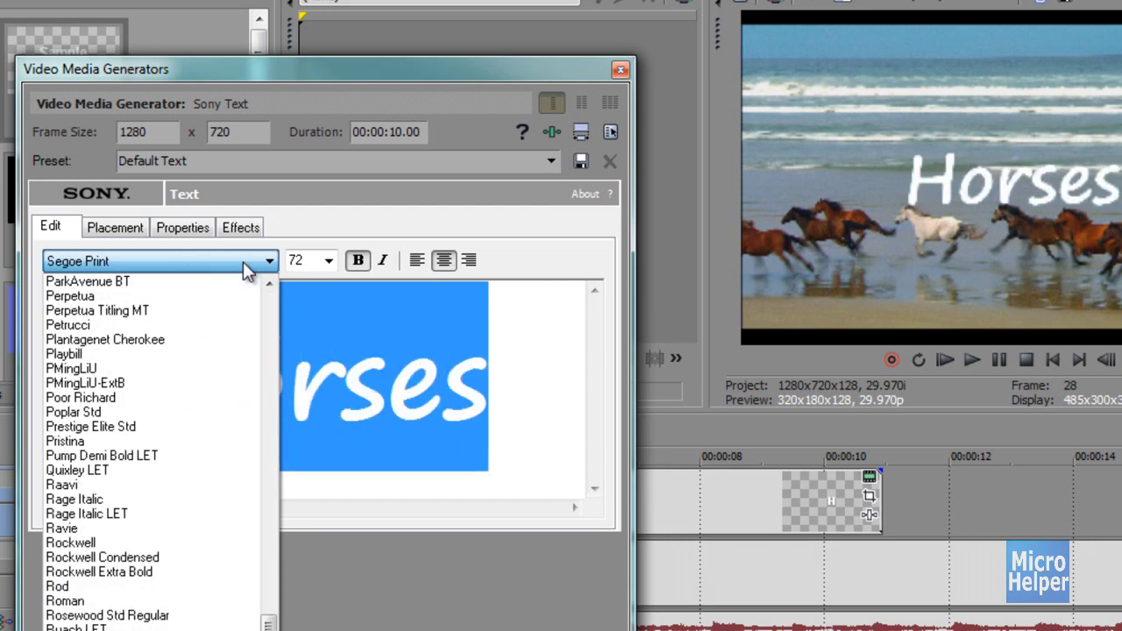
pyautogui.scroll(-1, 238, 525)
pyautogui.click(158, 627)
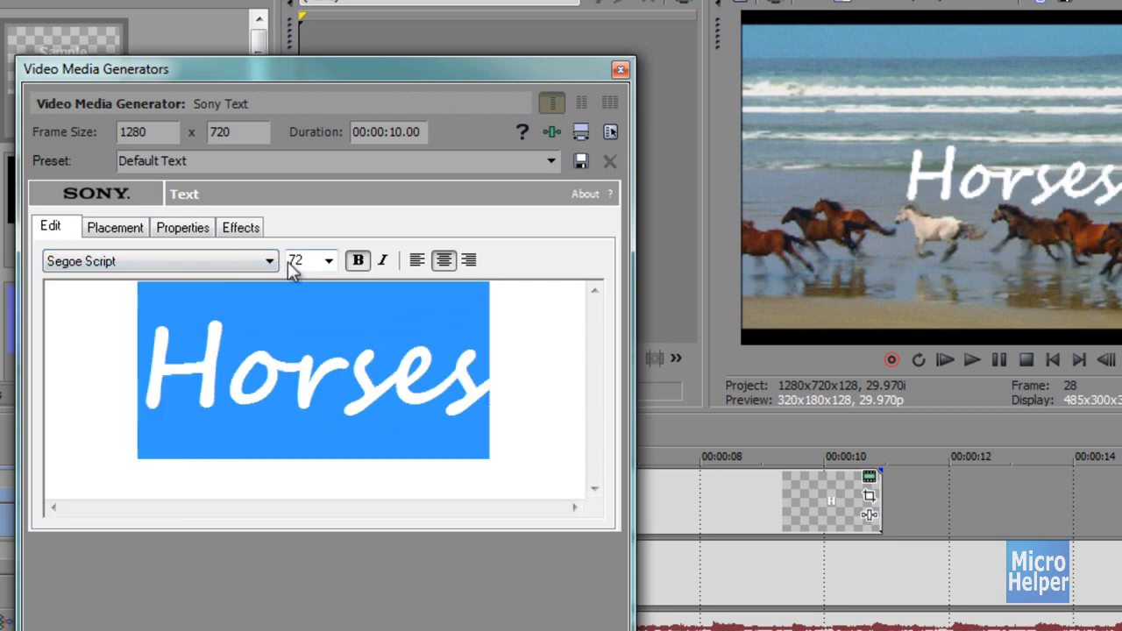
pyautogui.click(288, 255)
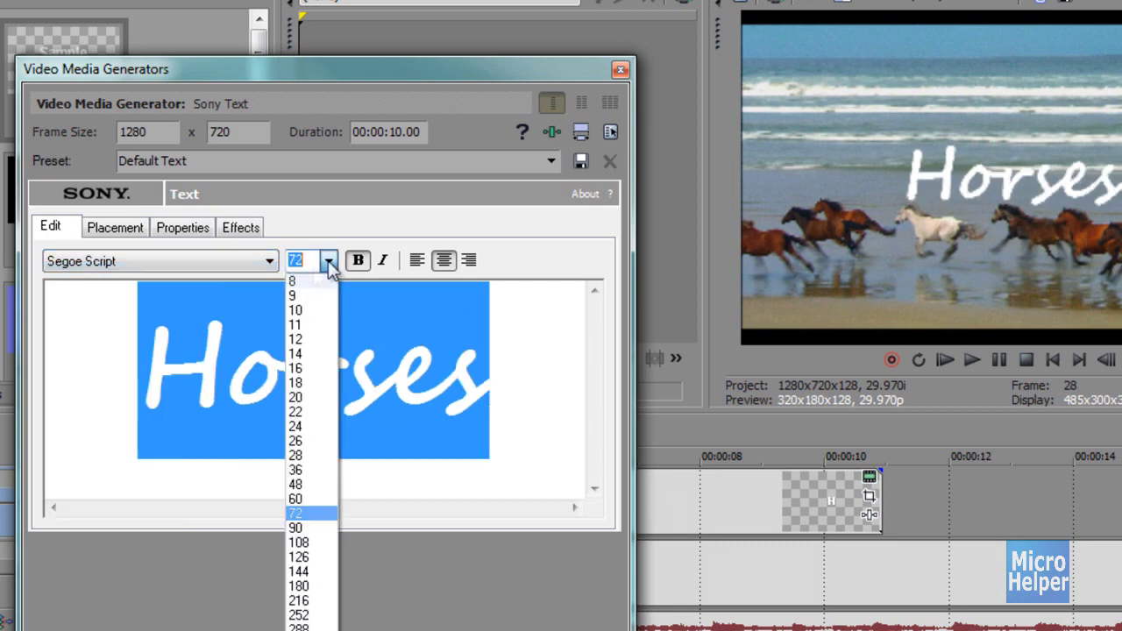
pyautogui.click(304, 494)
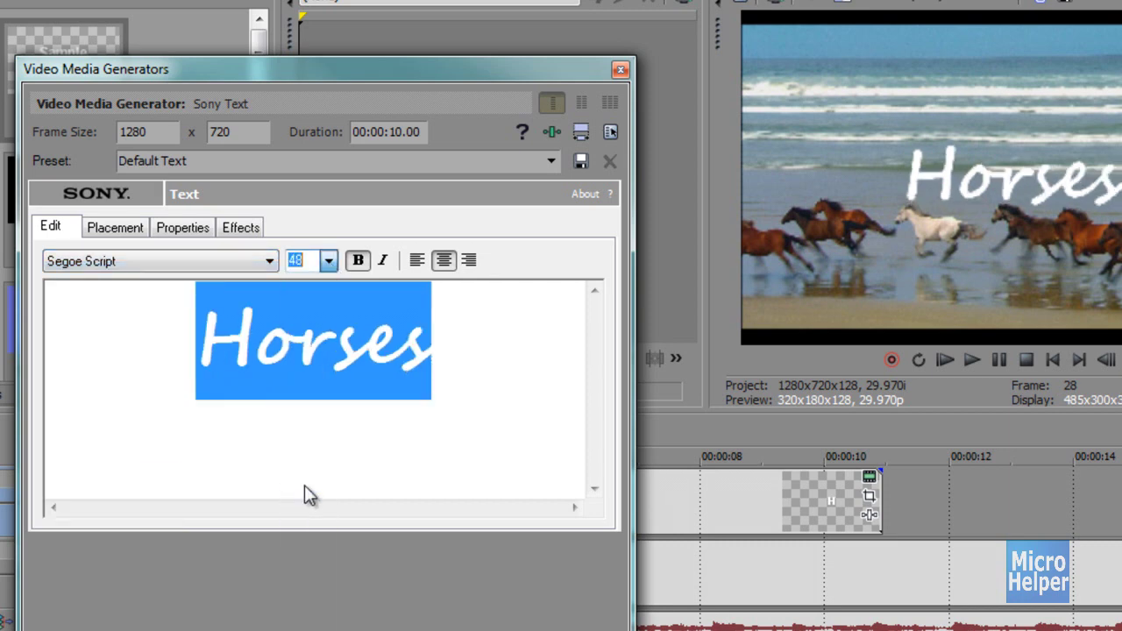
pyautogui.click(361, 264)
pyautogui.click(362, 264)
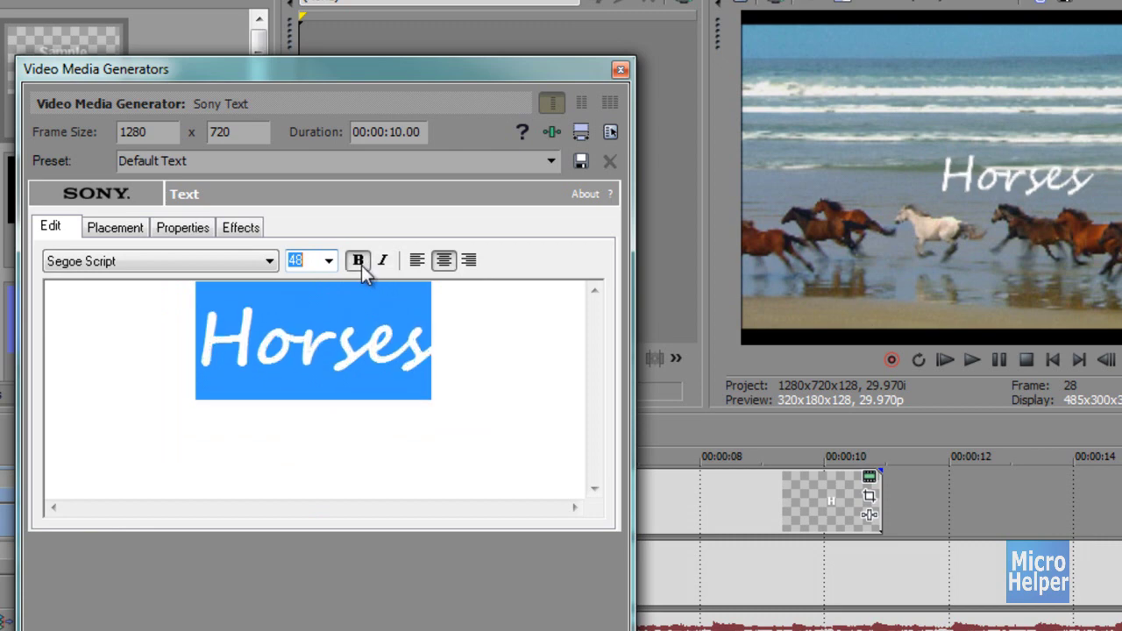
pyautogui.click(361, 263)
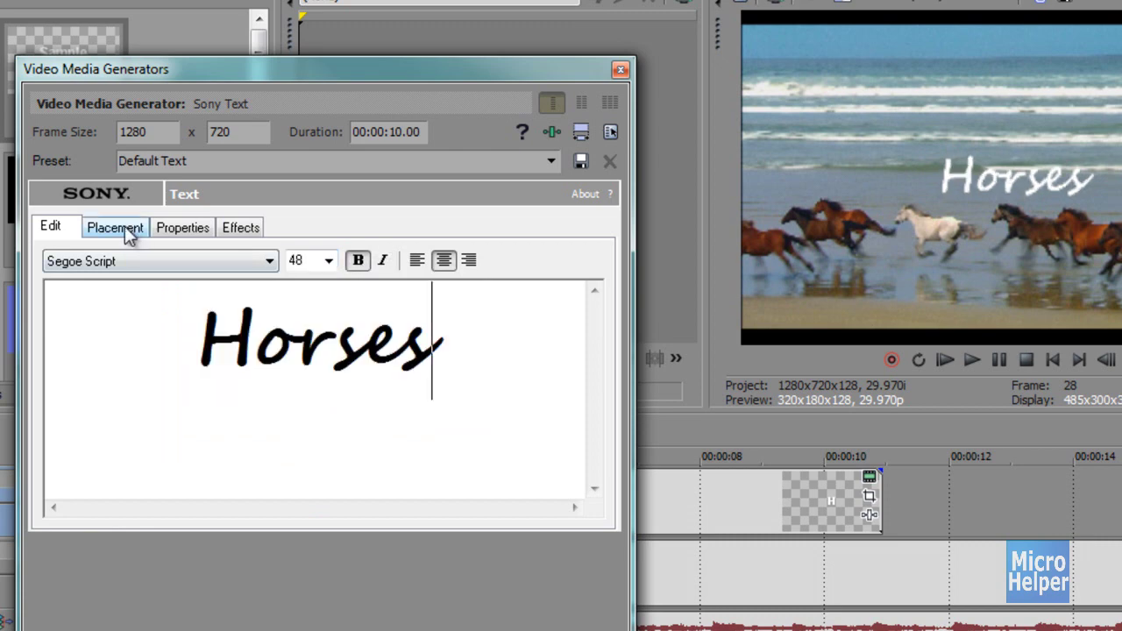
# Step: Shift the text placement to X -0.018, Y -0.022 and look over the text colour properties
pyautogui.click(125, 227)
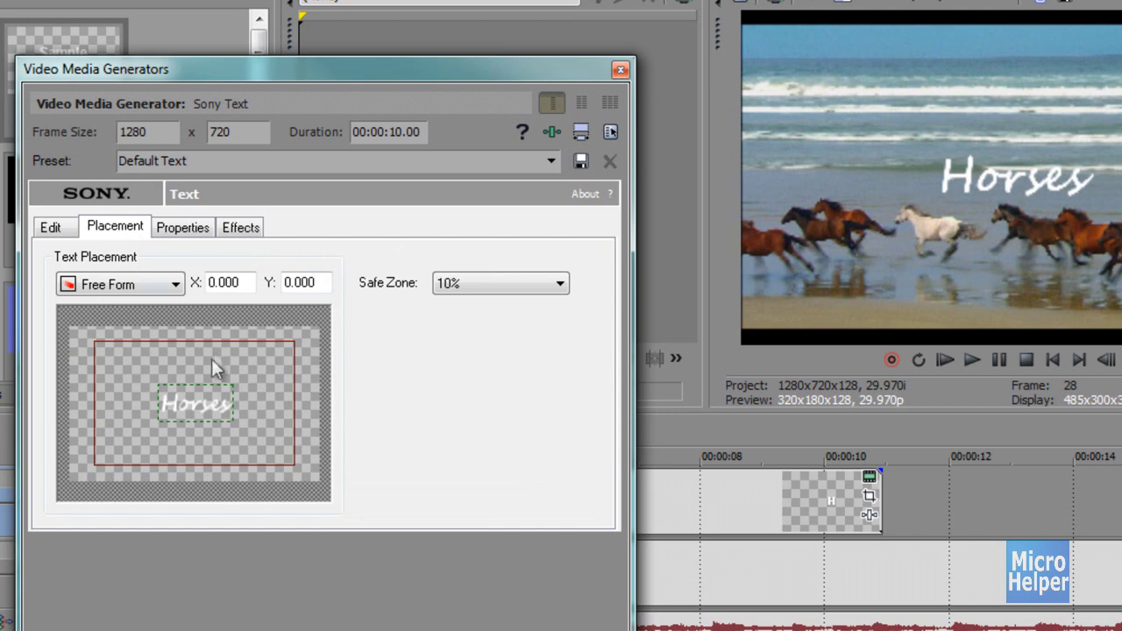
pyautogui.moveTo(202, 404)
pyautogui.mouseDown()
pyautogui.moveTo(164, 393)
pyautogui.moveTo(144, 369)
pyautogui.moveTo(201, 403)
pyautogui.mouseUp()
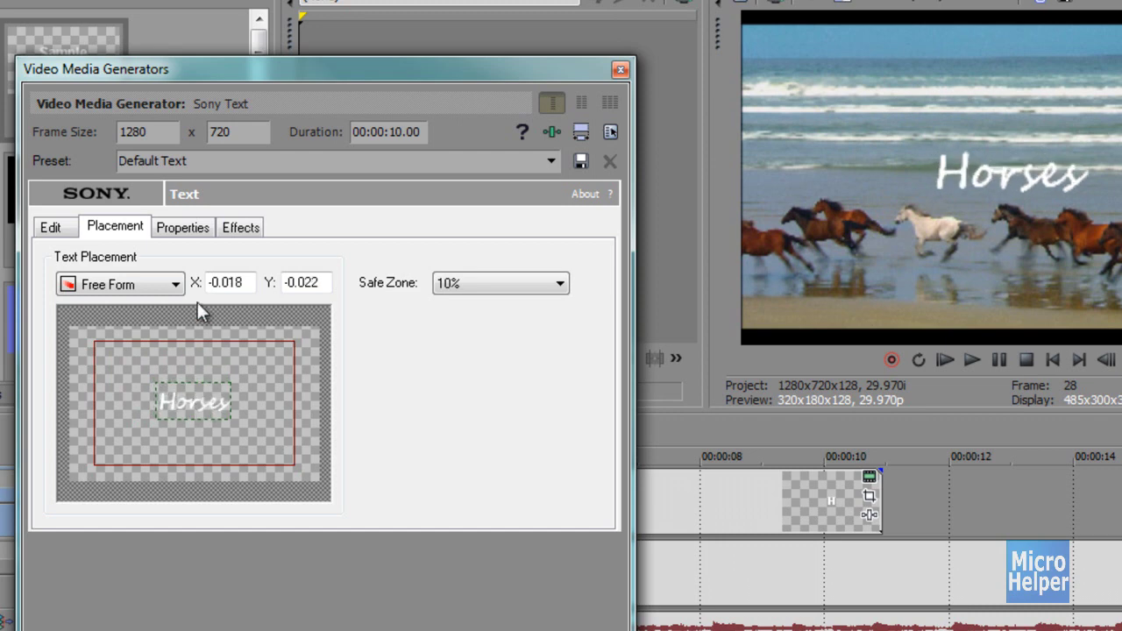
pyautogui.click(201, 230)
pyautogui.moveTo(211, 370); pyautogui.dragTo(105, 323)
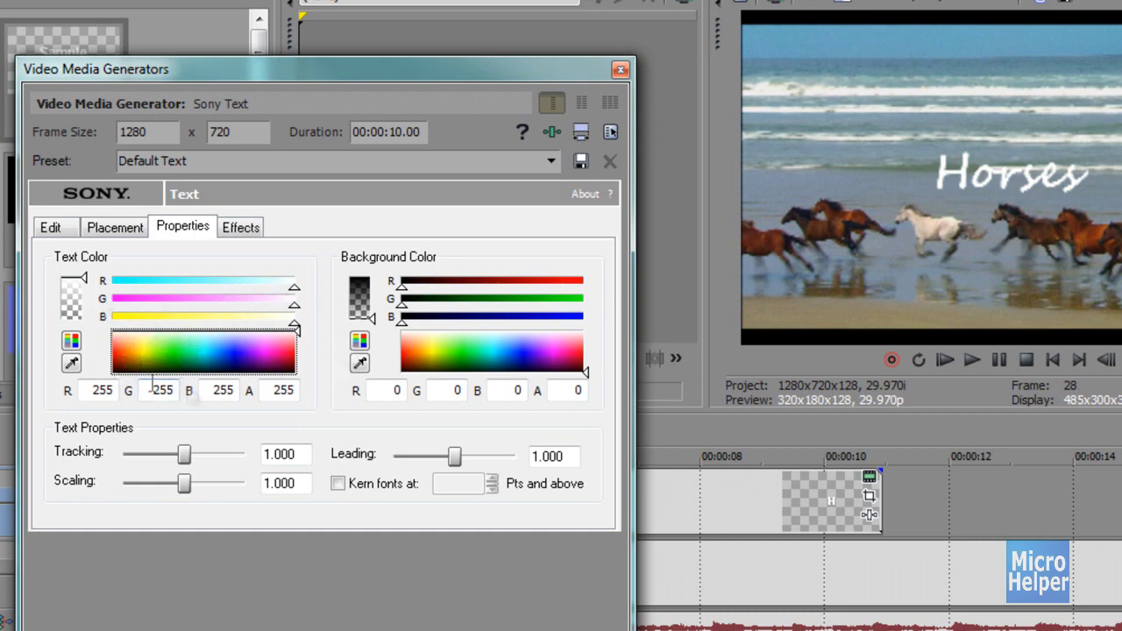
# Step: Try the drop shadow effect on the Horses text, turn it off and close the text settings
pyautogui.click(245, 230)
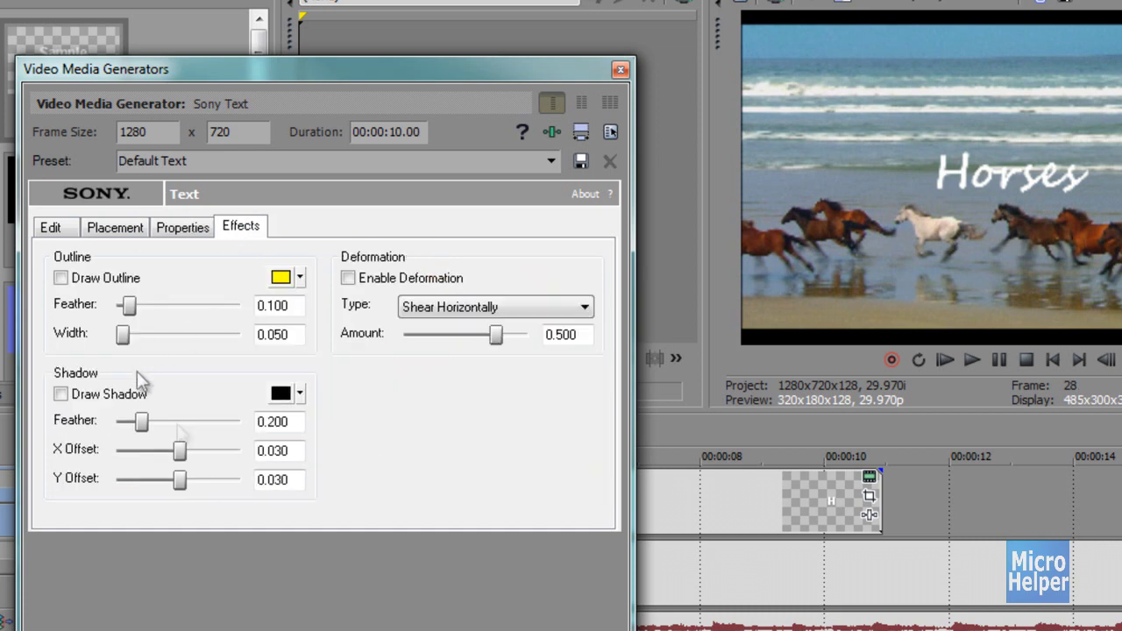
pyautogui.click(60, 395)
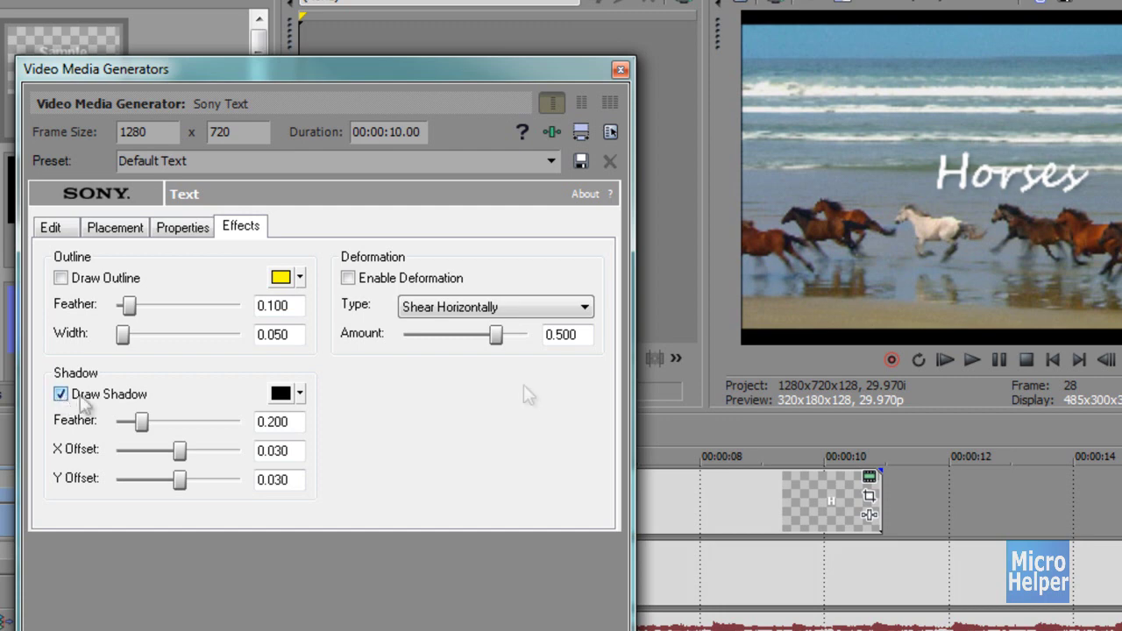
pyautogui.click(60, 395)
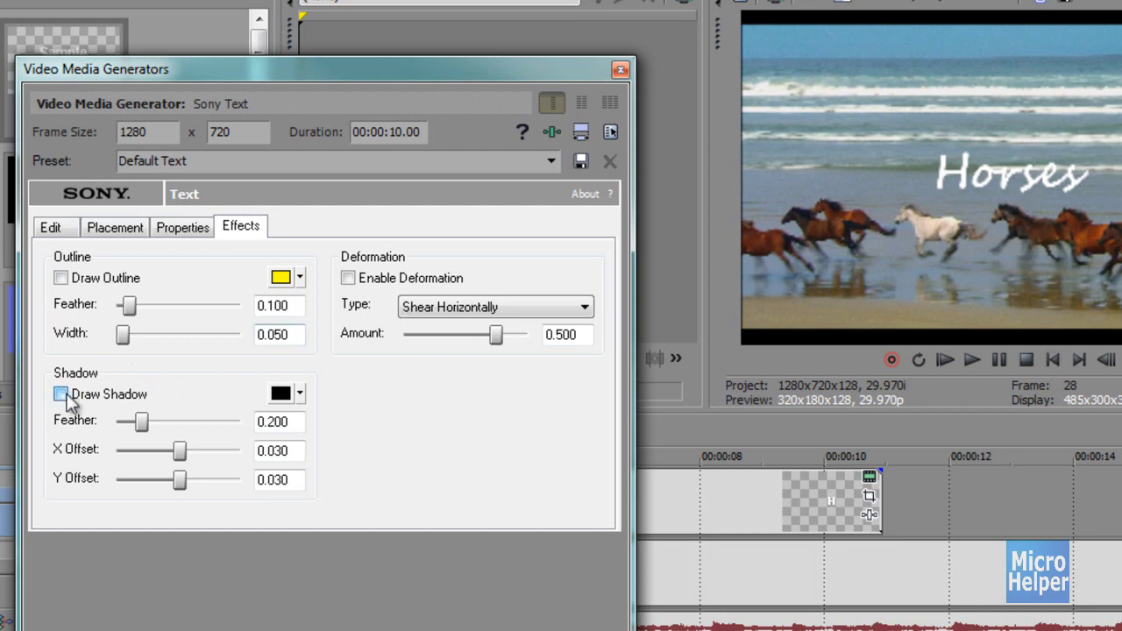
pyautogui.click(61, 395)
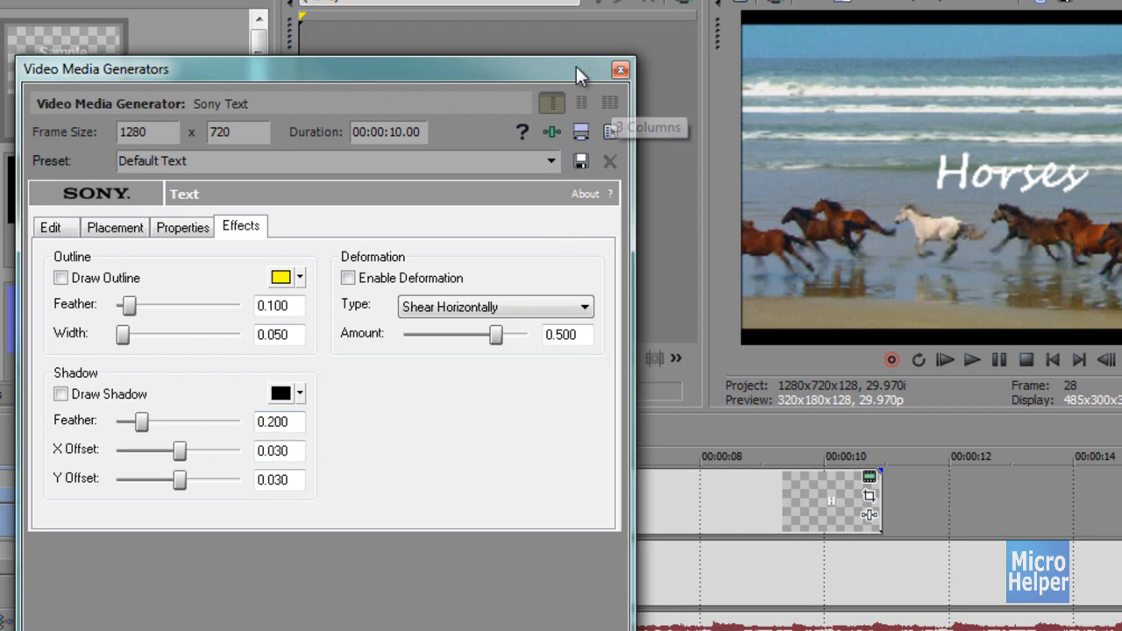
pyautogui.click(619, 68)
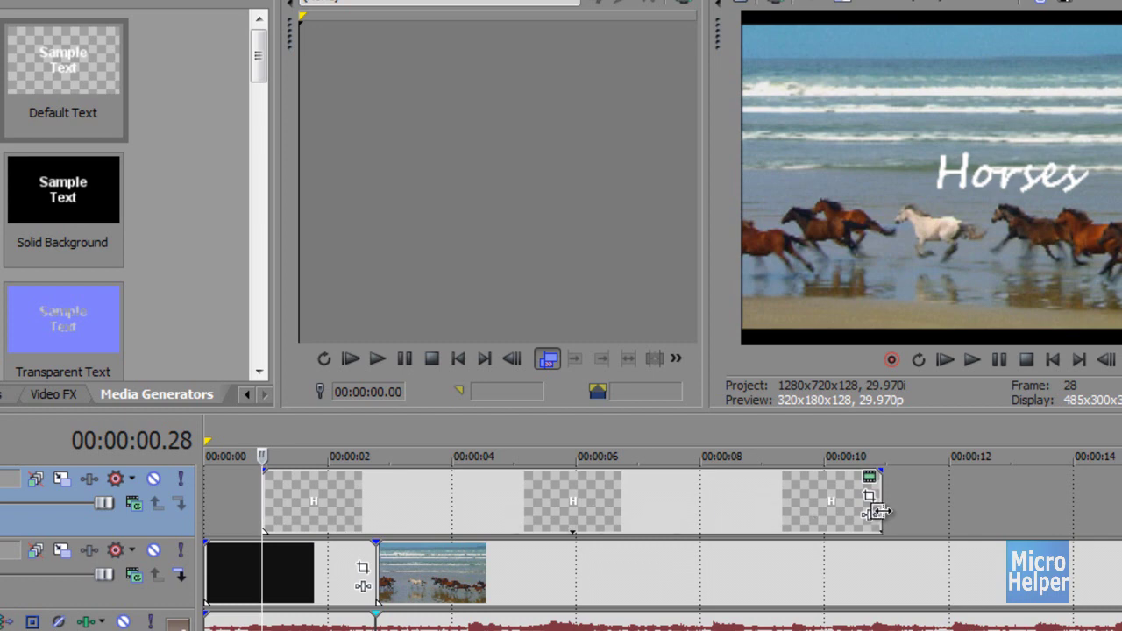
# Step: Trim the end of the Horses text event to just past 00:00:02 and try stretching the first video clip over the next one
pyautogui.moveTo(877, 513); pyautogui.dragTo(313, 513)
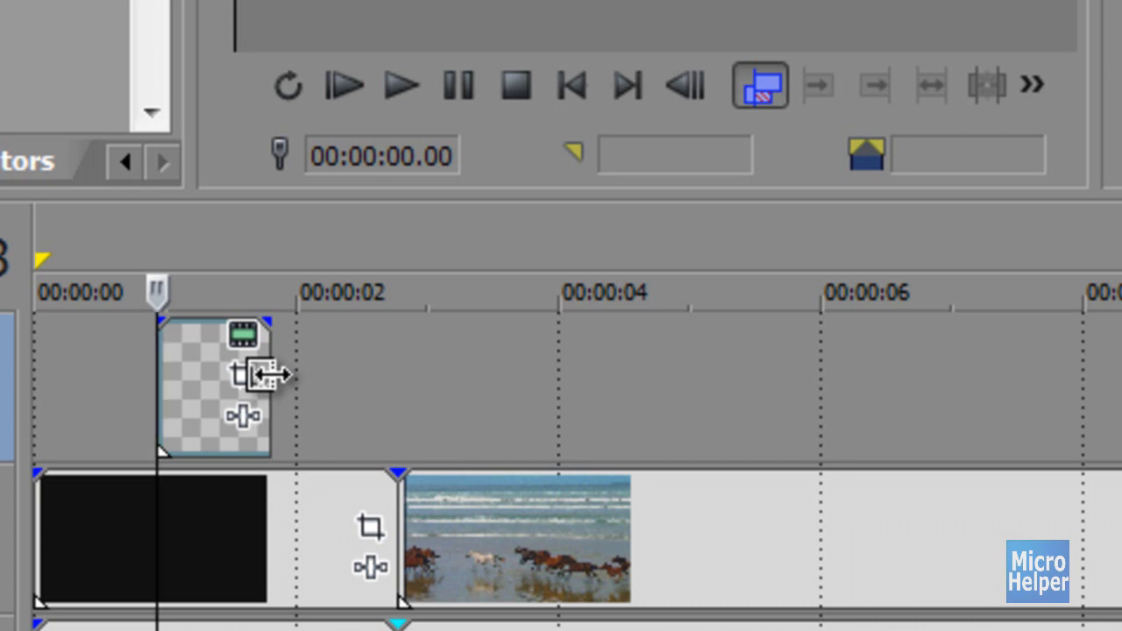
pyautogui.moveTo(269, 375); pyautogui.dragTo(324, 421)
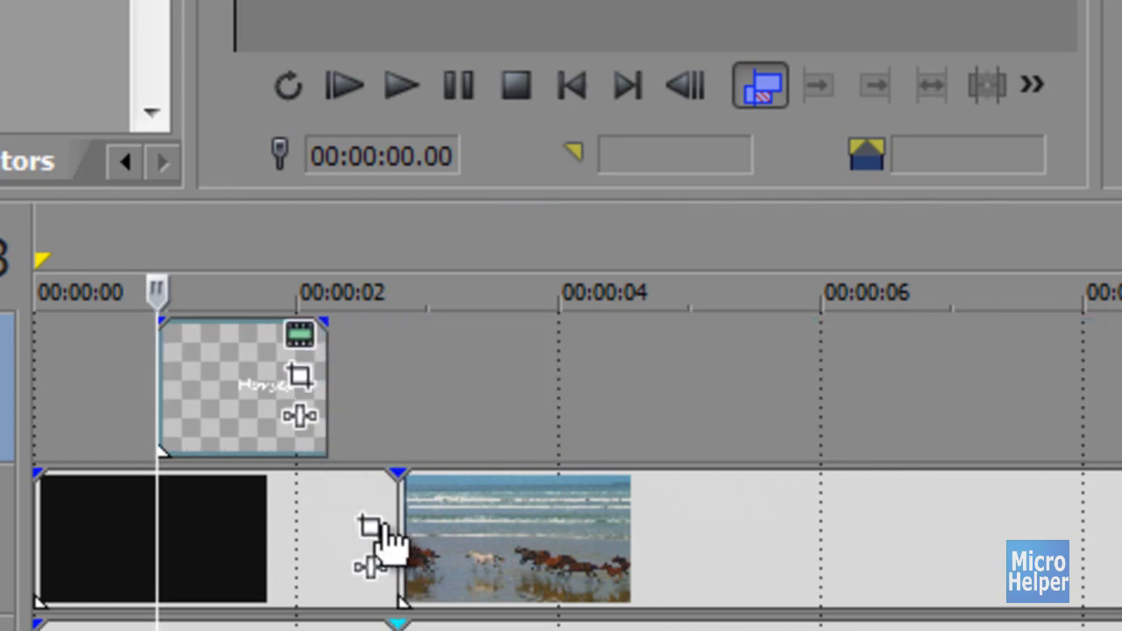
pyautogui.moveTo(380, 518)
pyautogui.mouseDown()
pyautogui.moveTo(1001, 534)
pyautogui.moveTo(1117, 526)
pyautogui.moveTo(342, 528)
pyautogui.moveTo(383, 526)
pyautogui.mouseUp()
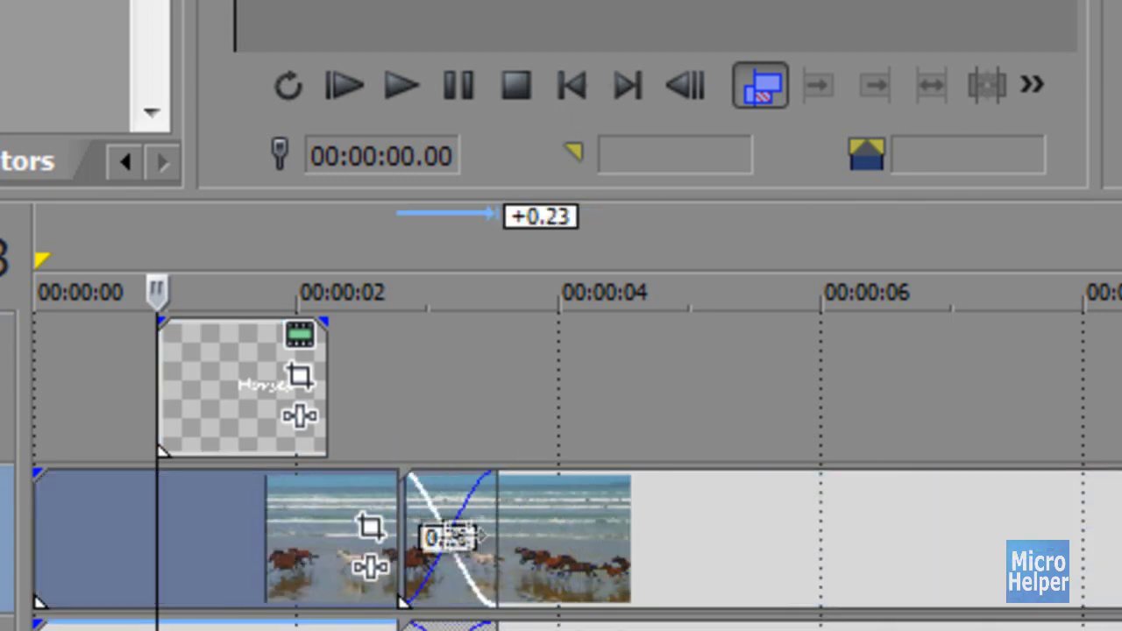
# Step: Pan and crop the Horses event at 00:00:01.05 with a frame of about 1,275 by 717.2, centred at X 1,058.1, Y 621.7
pyautogui.click(187, 379)
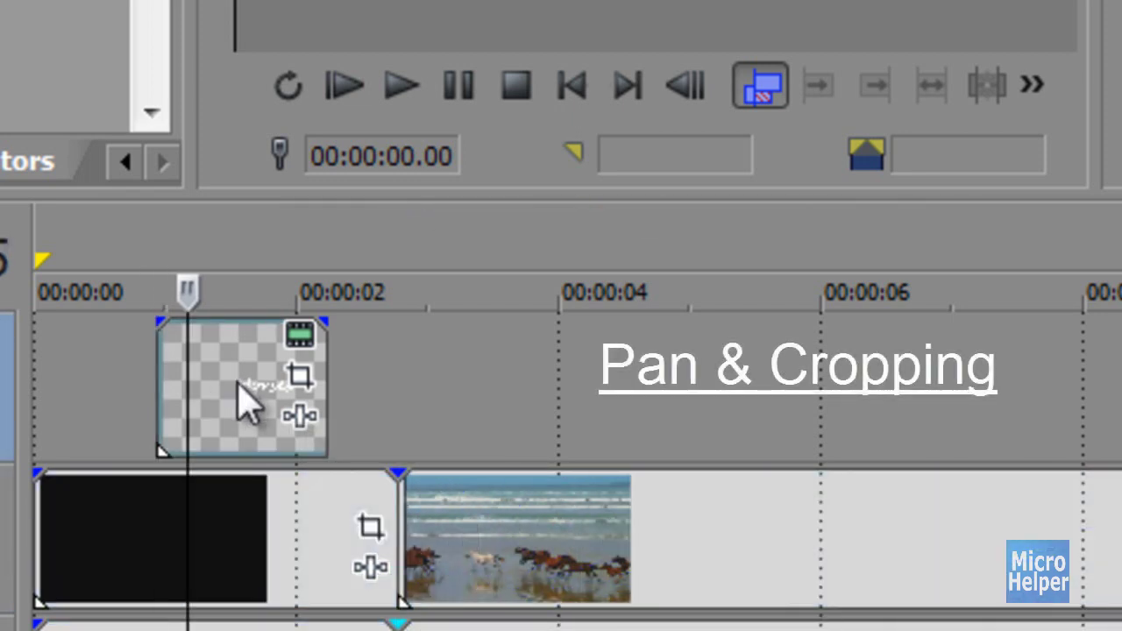
pyautogui.click(298, 379)
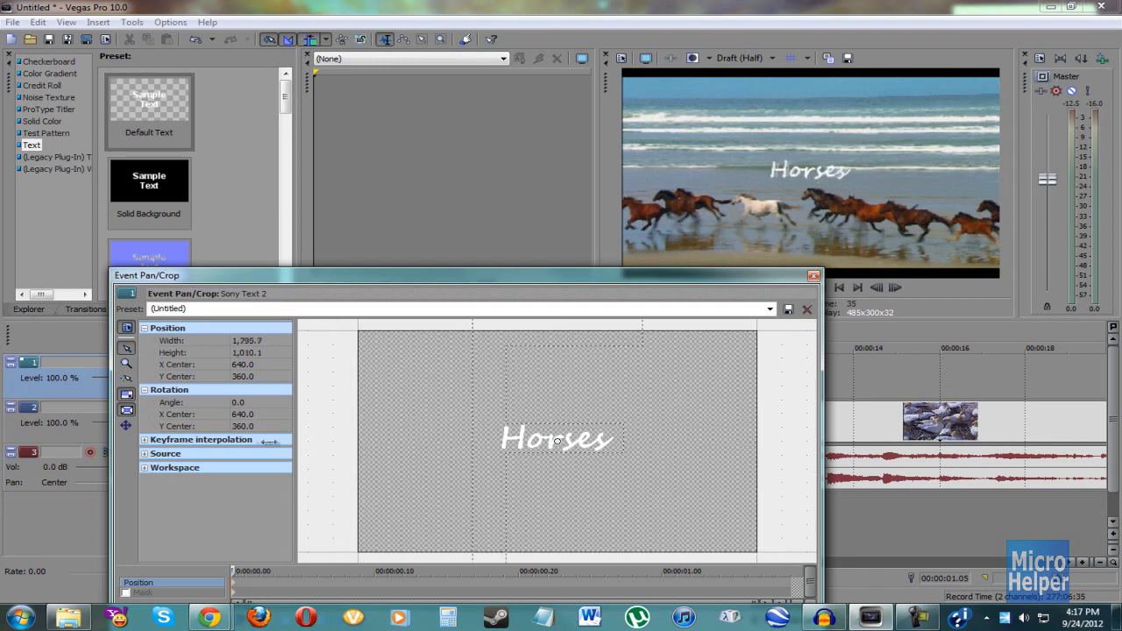
pyautogui.moveTo(357, 438); pyautogui.dragTo(359, 447)
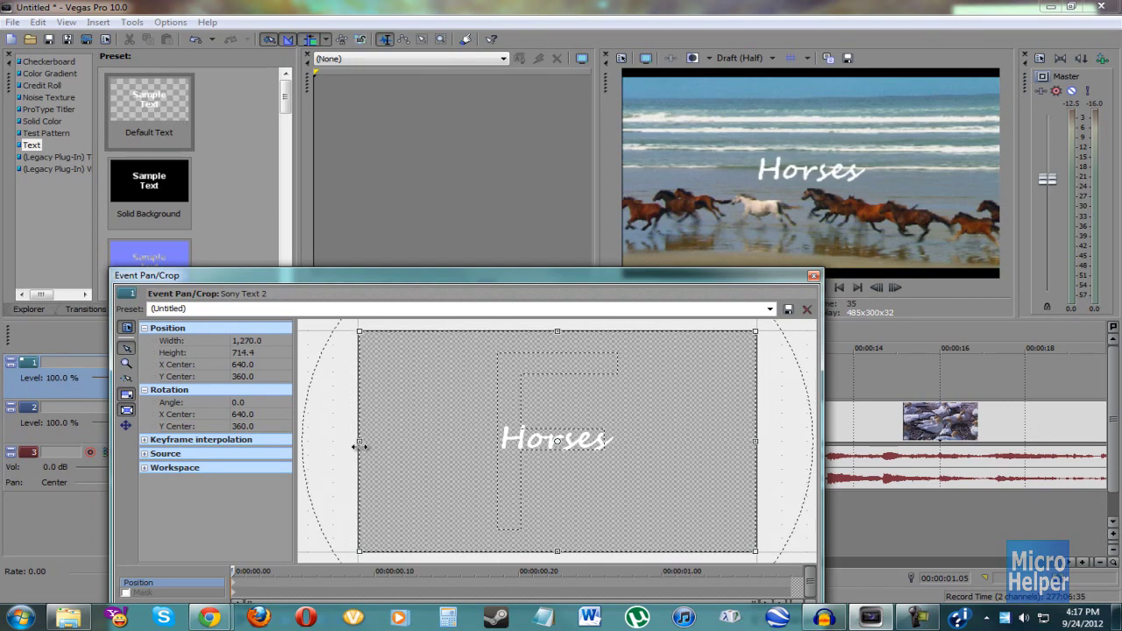
pyautogui.moveTo(526, 412); pyautogui.dragTo(677, 473)
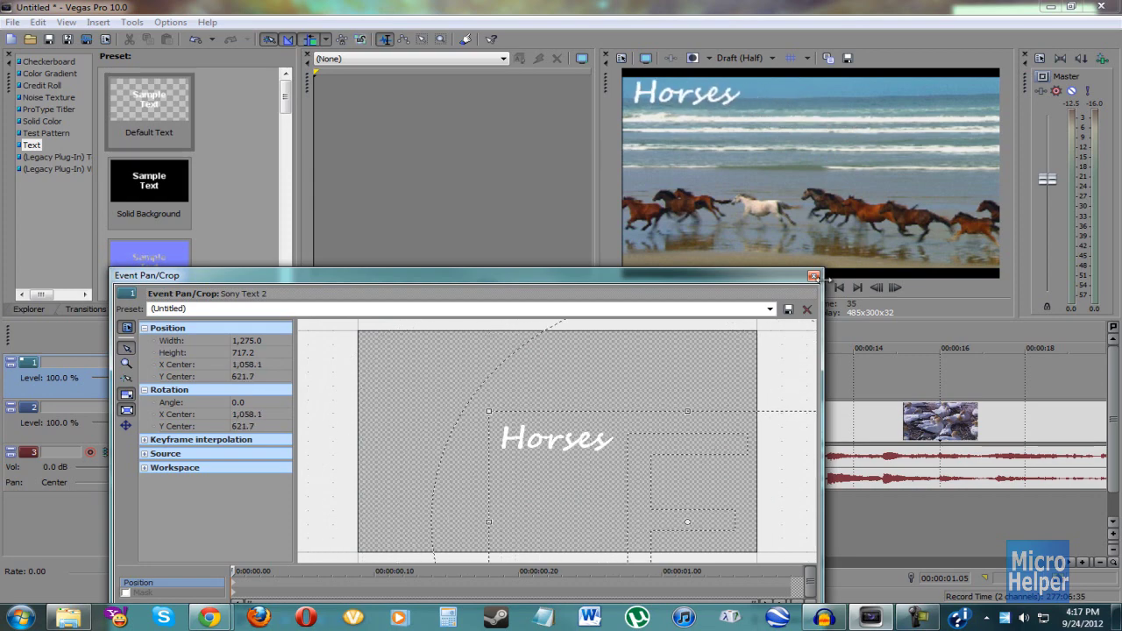
pyautogui.click(814, 277)
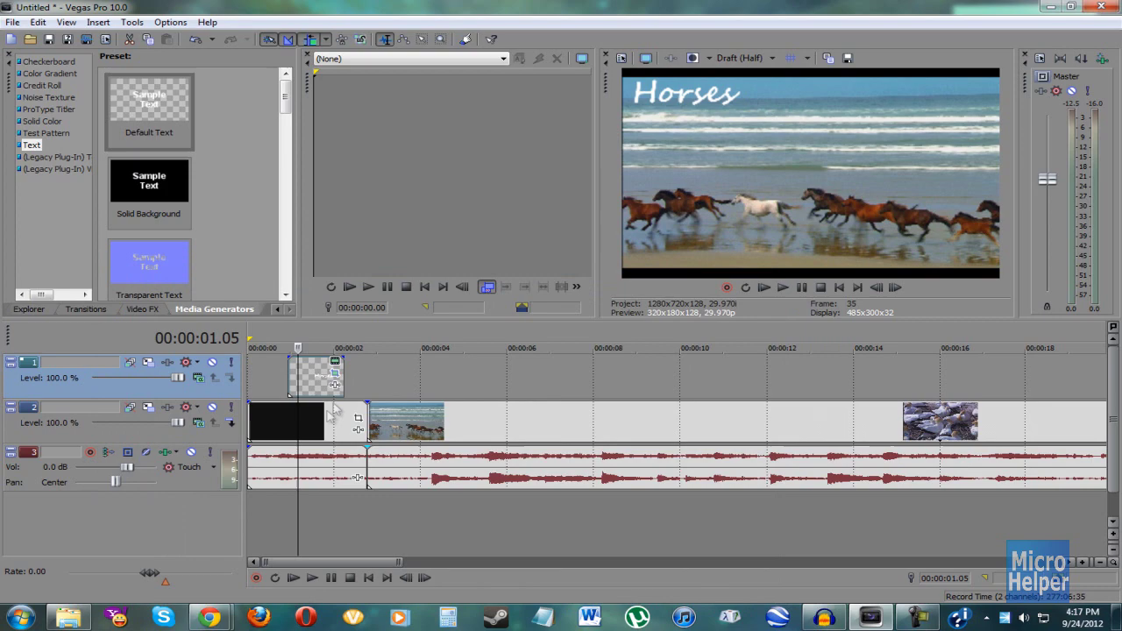
# Step: Browse the transitions, apply the Left to Right preset of 3D Blinds to the start of the Horses text event and close its settings
pyautogui.click(294, 390)
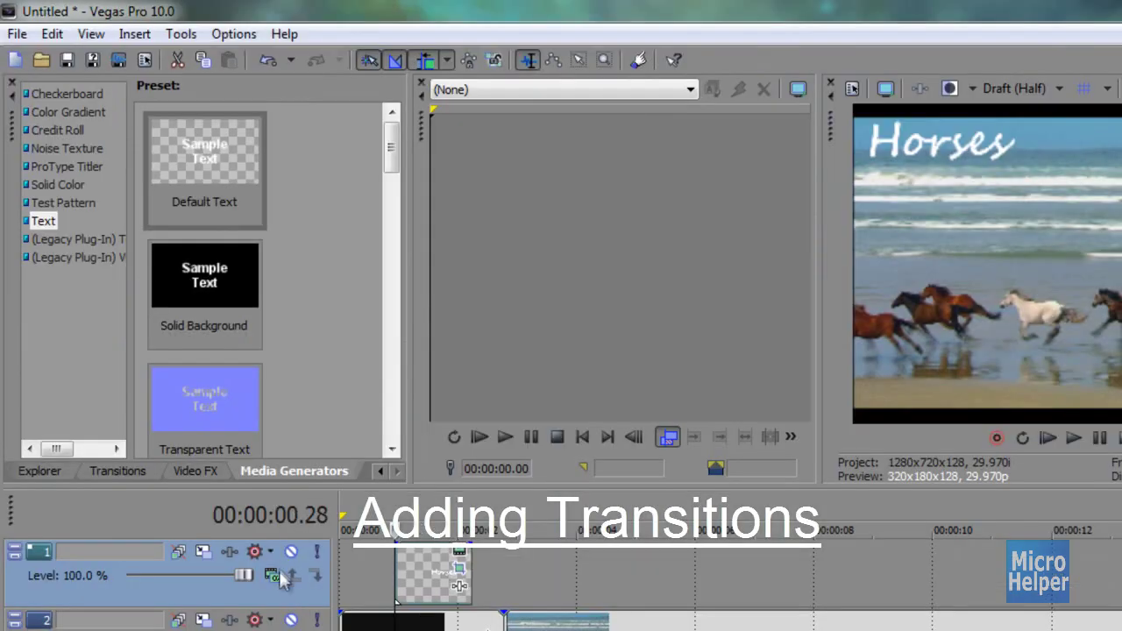
pyautogui.click(123, 470)
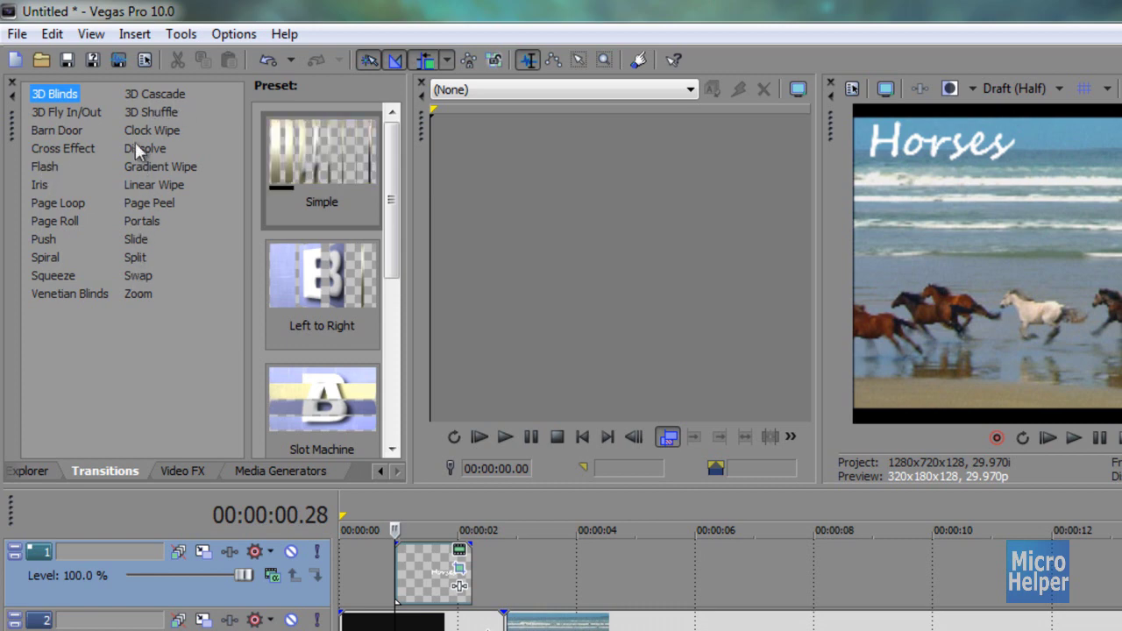
pyautogui.click(43, 167)
pyautogui.click(41, 183)
pyautogui.click(44, 240)
pyautogui.click(49, 292)
pyautogui.click(50, 94)
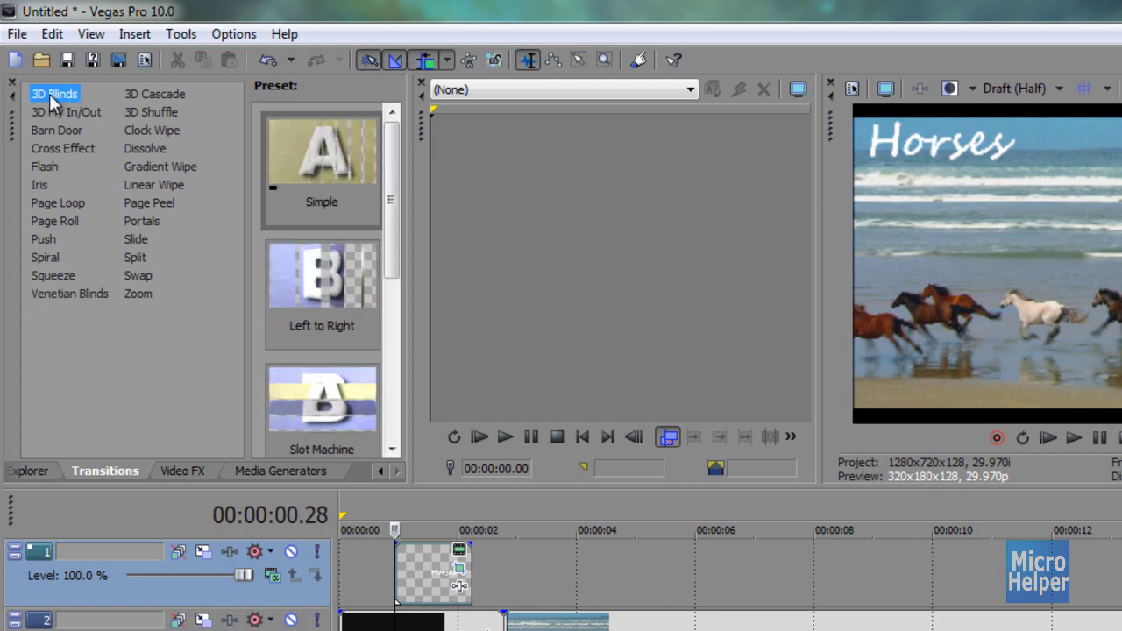
pyautogui.moveTo(340, 295); pyautogui.dragTo(411, 575)
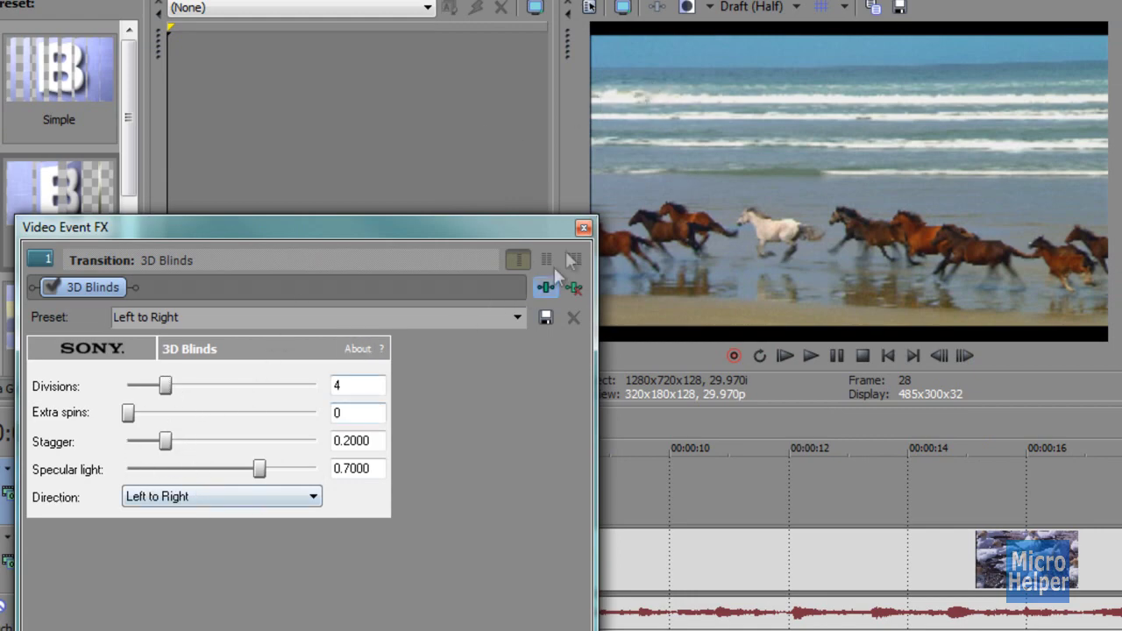
pyautogui.click(583, 227)
# Step: Shorten the 3D Blinds transition on the Horses event so it ends at 00:00:01.04 and play it back
pyautogui.scroll(6, 281, 515)
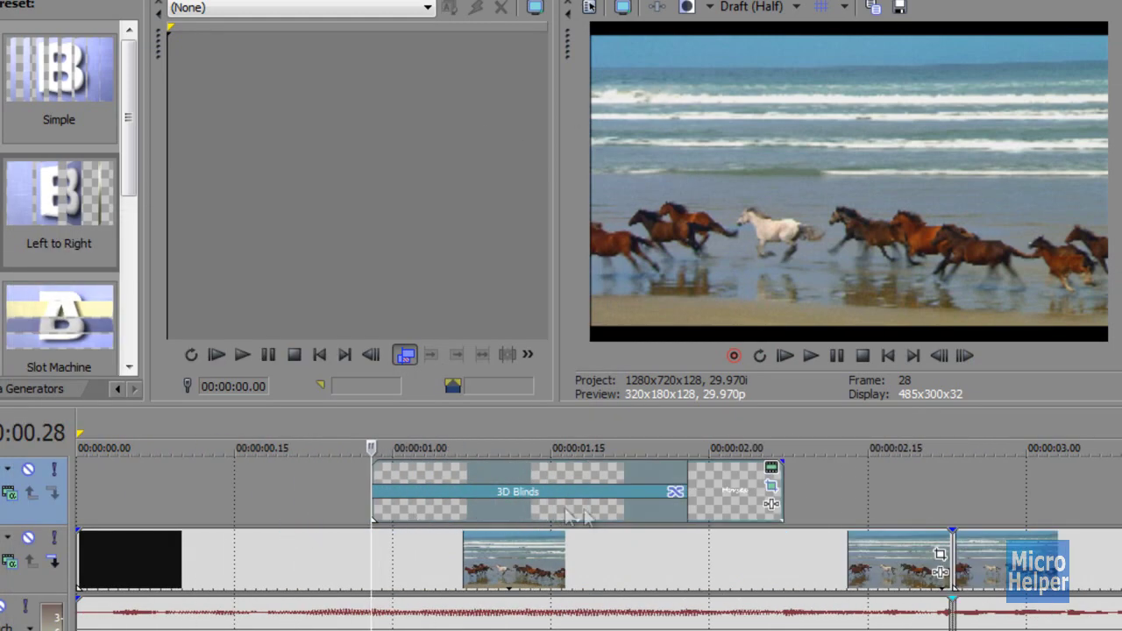
pyautogui.scroll(3, 501, 584)
pyautogui.scroll(-4, 500, 584)
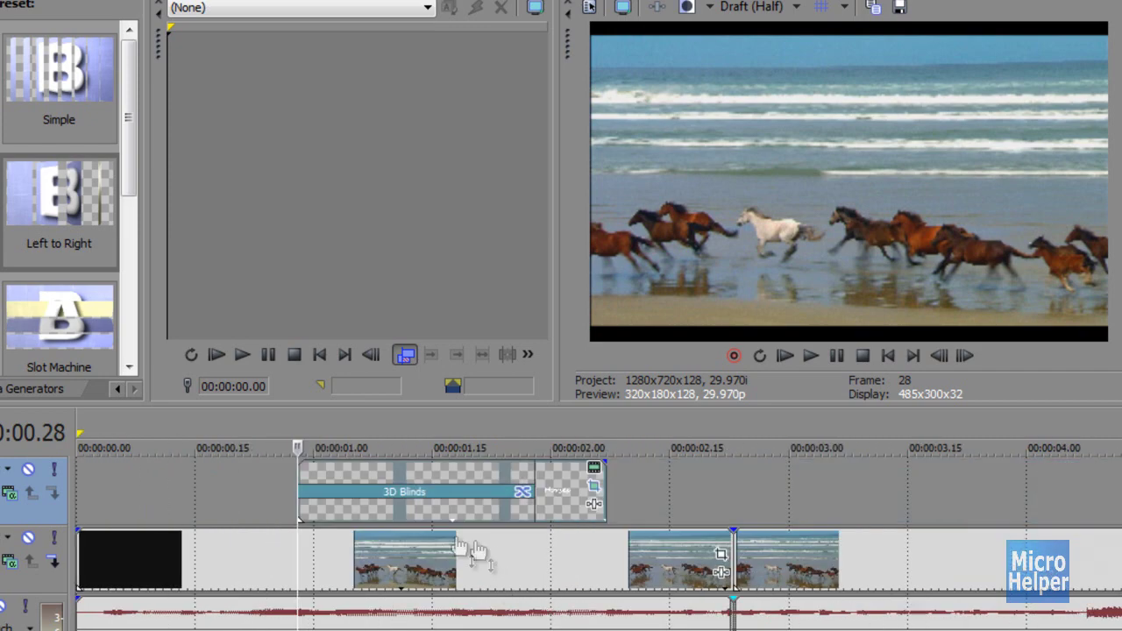
pyautogui.click(349, 544)
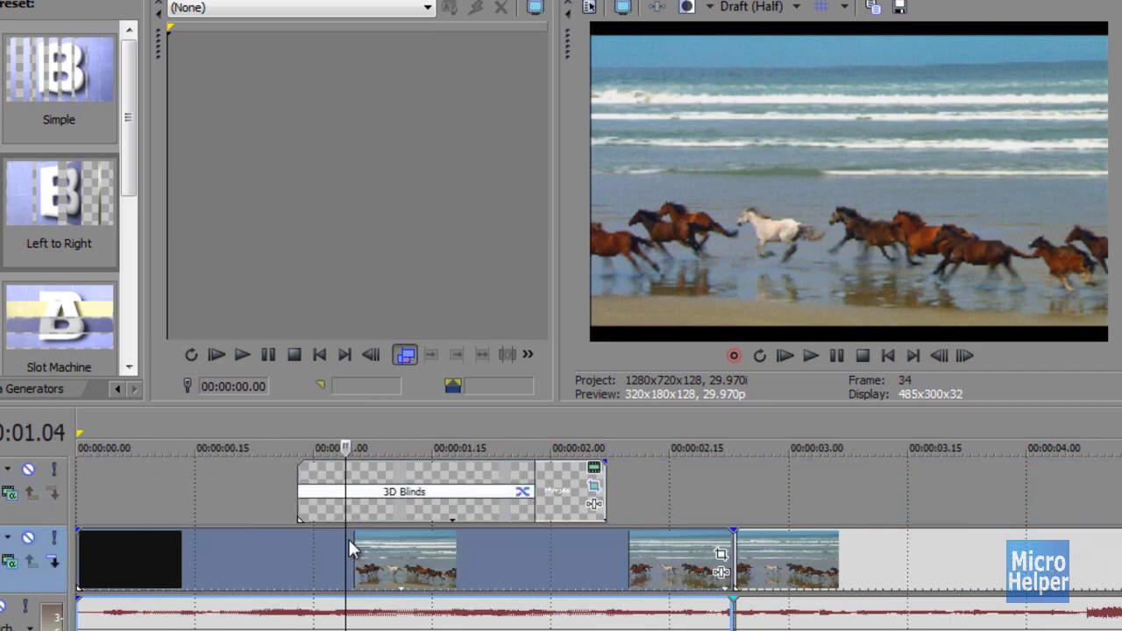
pyautogui.click(345, 478)
pyautogui.scroll(4, 350, 482)
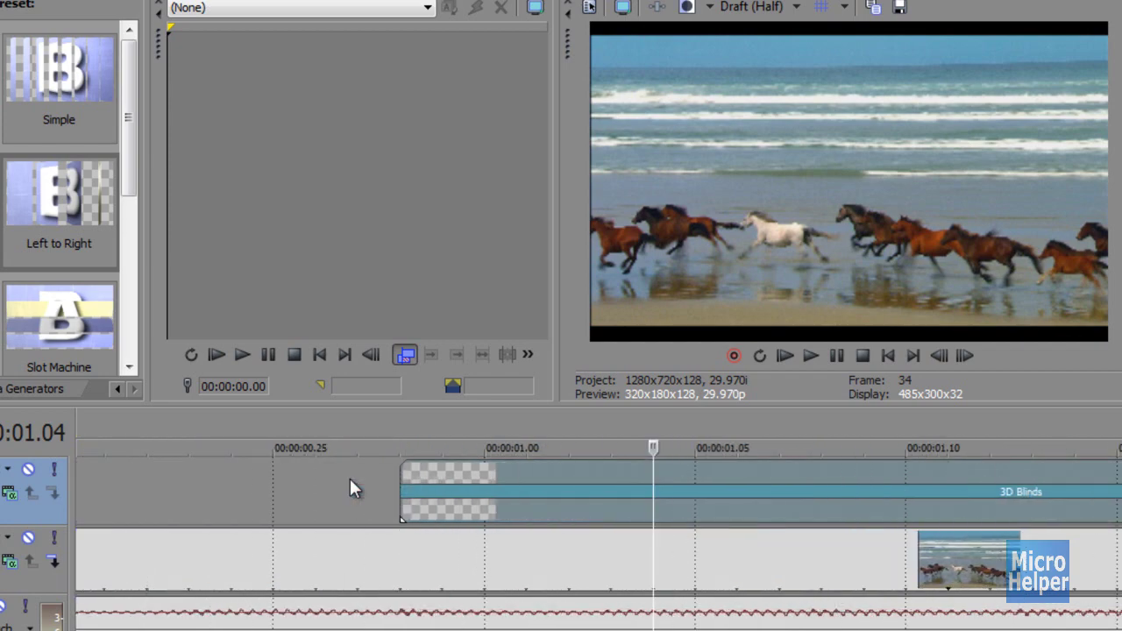
pyautogui.moveTo(1120, 491); pyautogui.dragTo(830, 502)
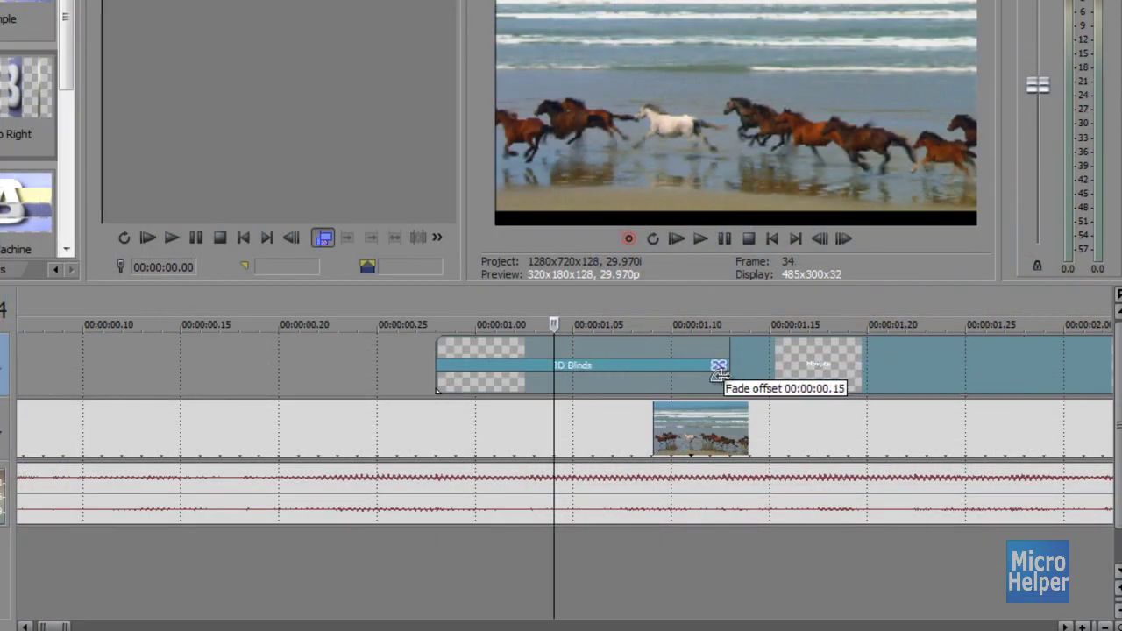
pyautogui.moveTo(717, 375); pyautogui.dragTo(552, 377)
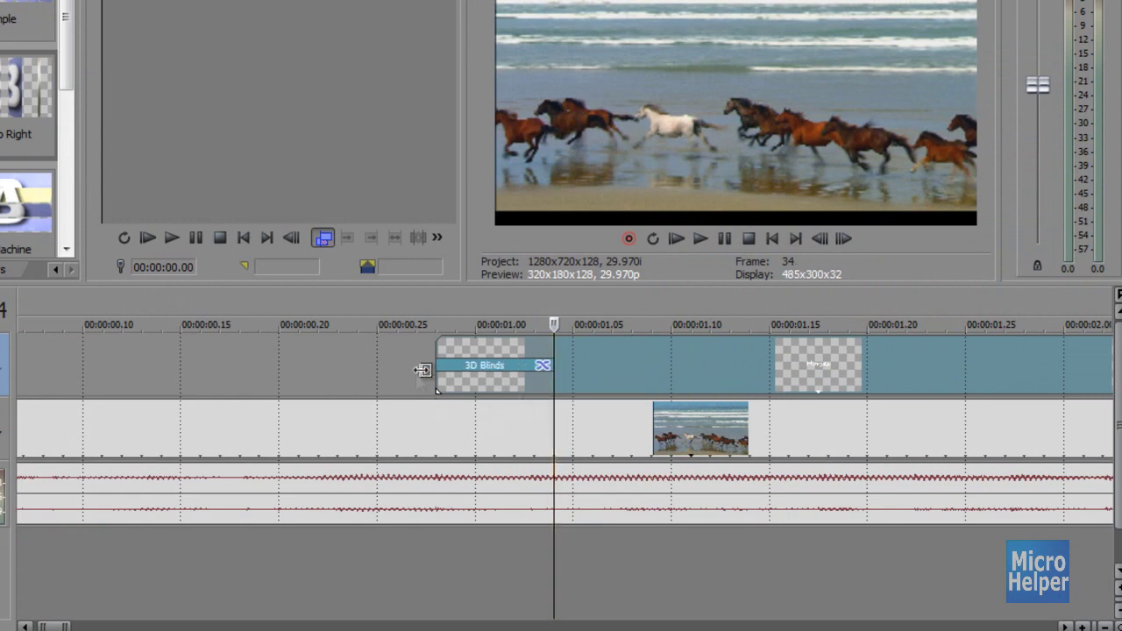
pyautogui.click(435, 366)
pyautogui.press('space')
pyautogui.press('Return')
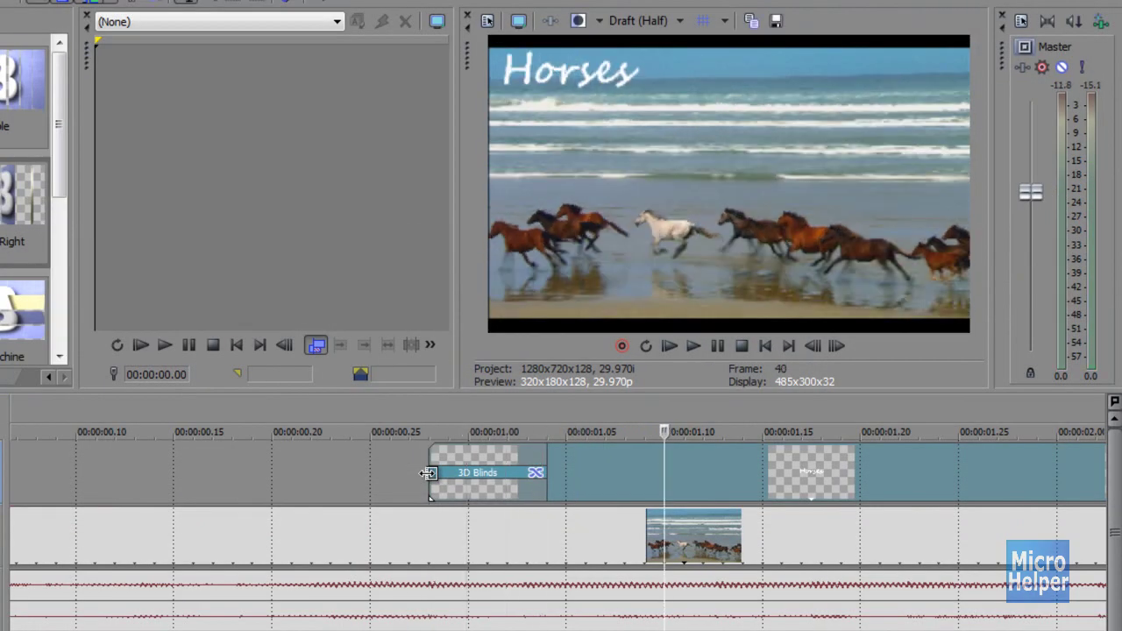
# Step: Set the preview quality to Draft (Quarter), extend the 3D Blinds transition to 00:00:01.20 and play the title
pyautogui.click(680, 21)
pyautogui.click(692, 97)
pyautogui.moveTo(544, 473); pyautogui.dragTo(859, 489)
pyautogui.click(355, 484)
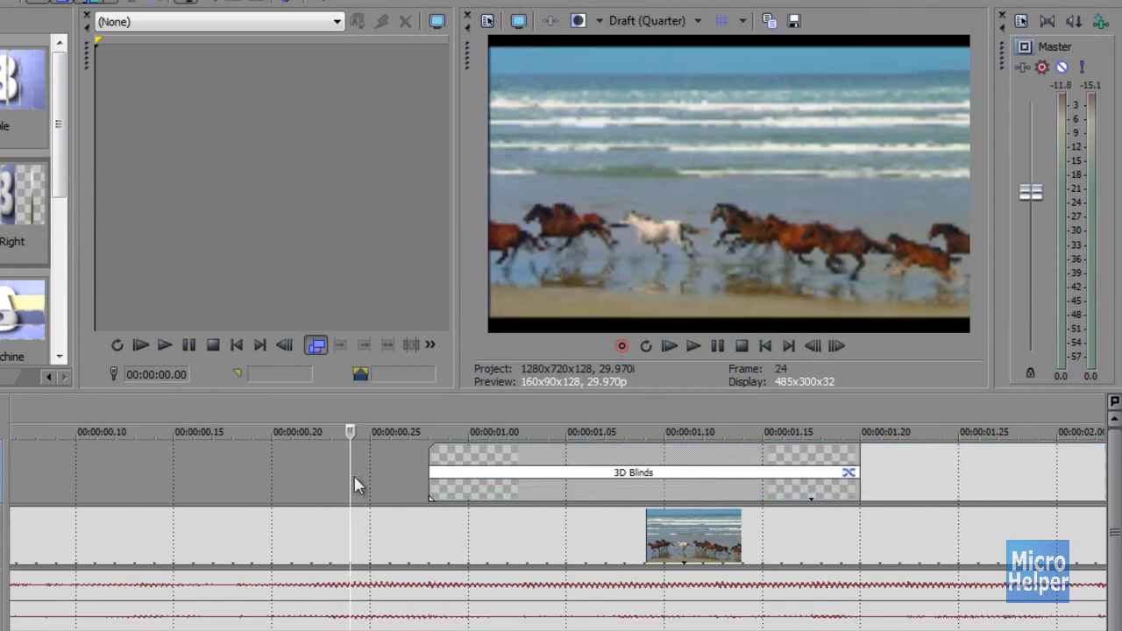
pyautogui.scroll(-5, 354, 476)
pyautogui.press('space')
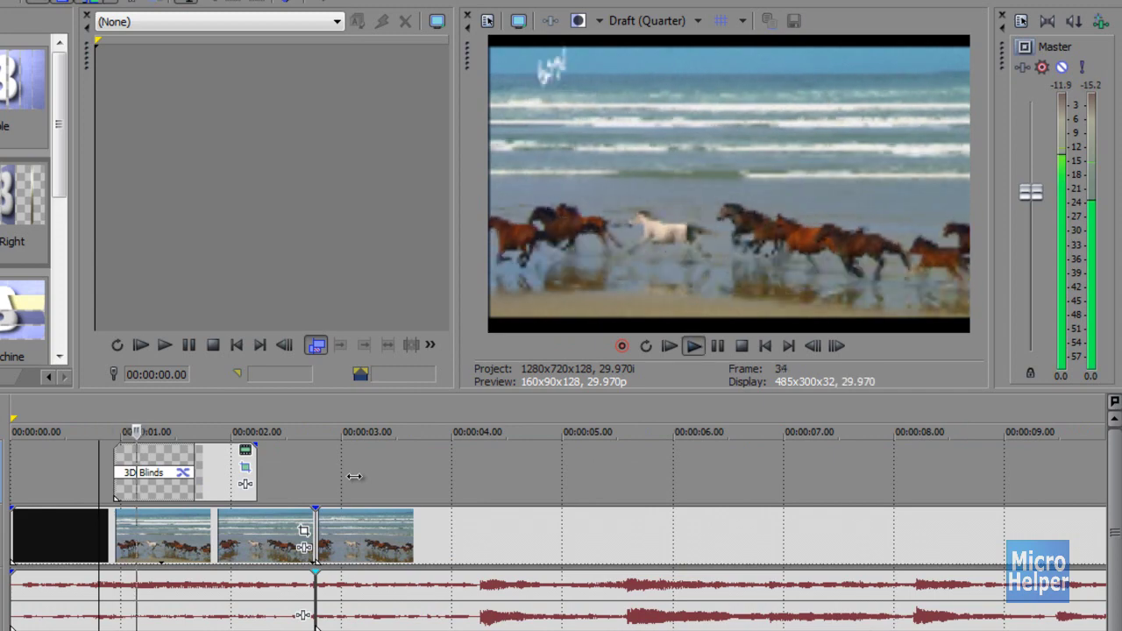
# Step: Extend the transition to about 00:00:01.27 and the Horses event to the cut after the first clip, and review the result
pyautogui.moveTo(191, 493); pyautogui.dragTo(313, 482)
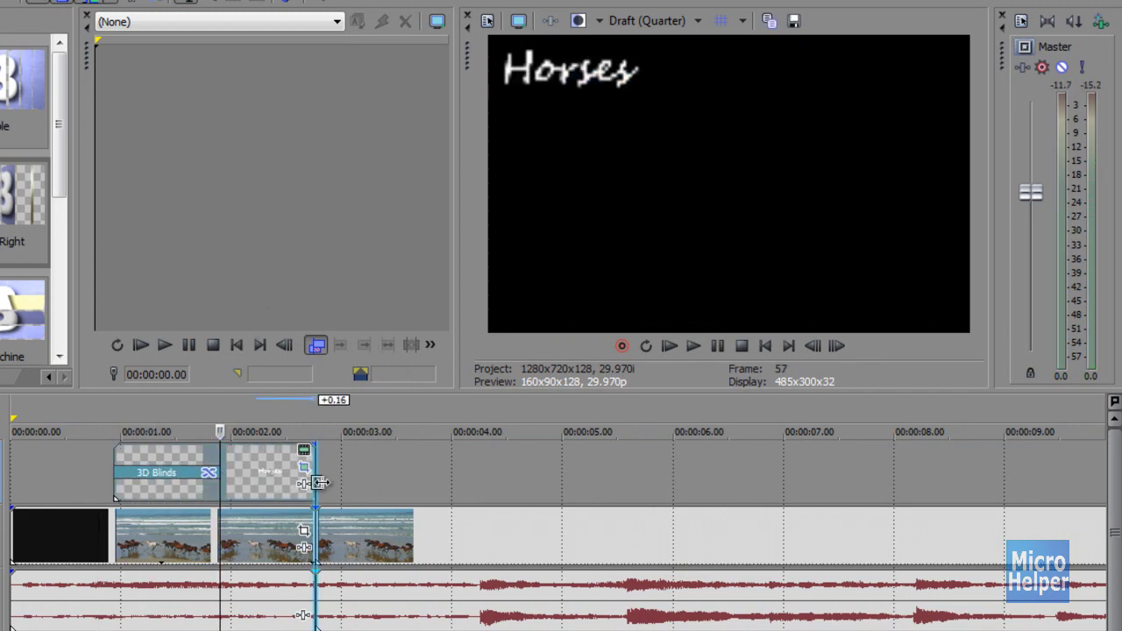
pyautogui.click(114, 471)
pyautogui.press('space')
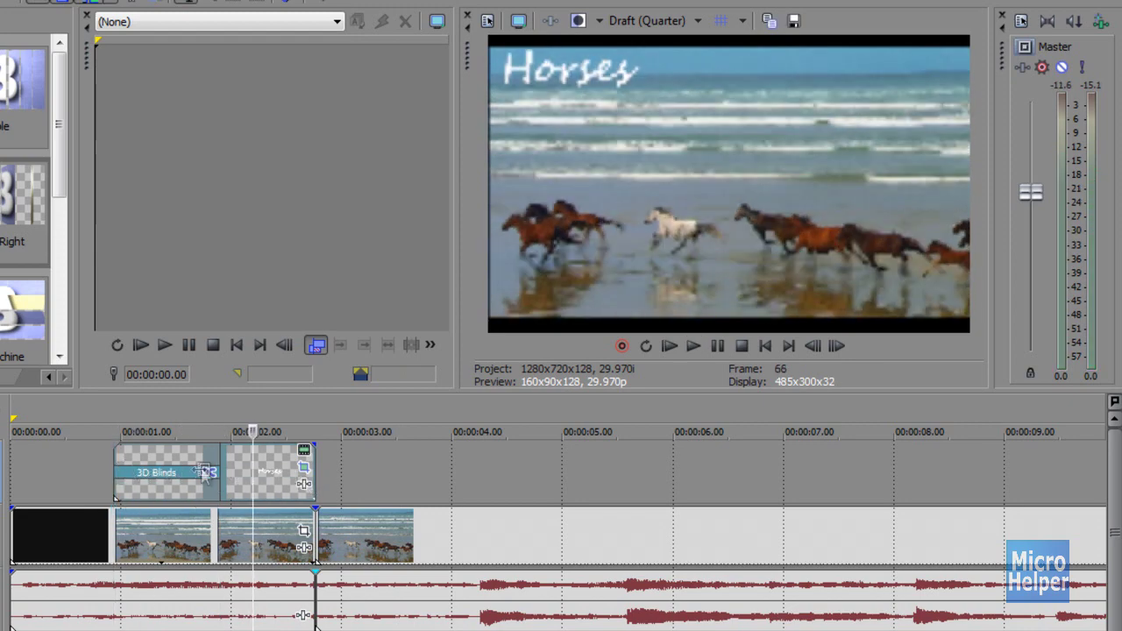
pyautogui.click(89, 478)
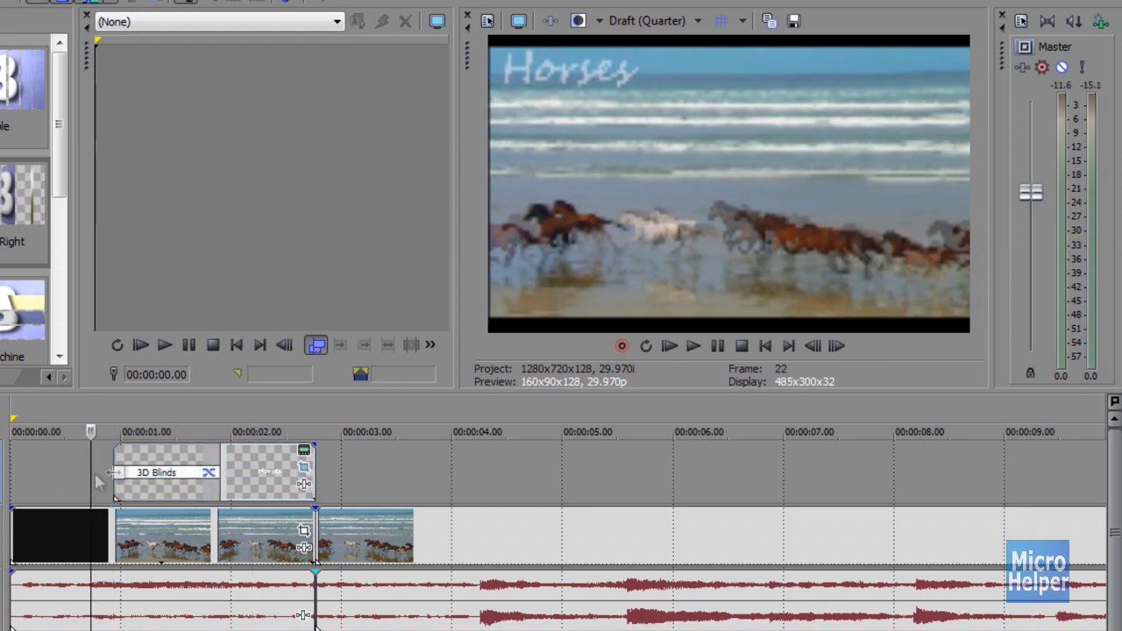
pyautogui.click(220, 484)
pyautogui.click(258, 475)
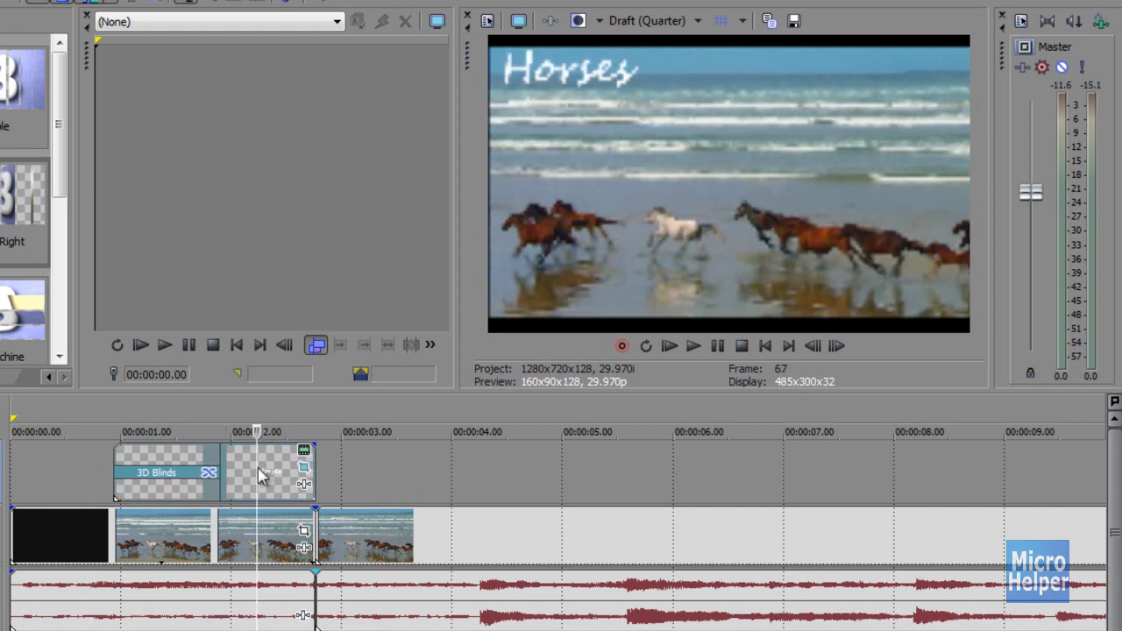
# Step: Copy the Horses text event and insert a new video track above its track
pyautogui.rightClick(258, 468)
pyautogui.click(343, 194)
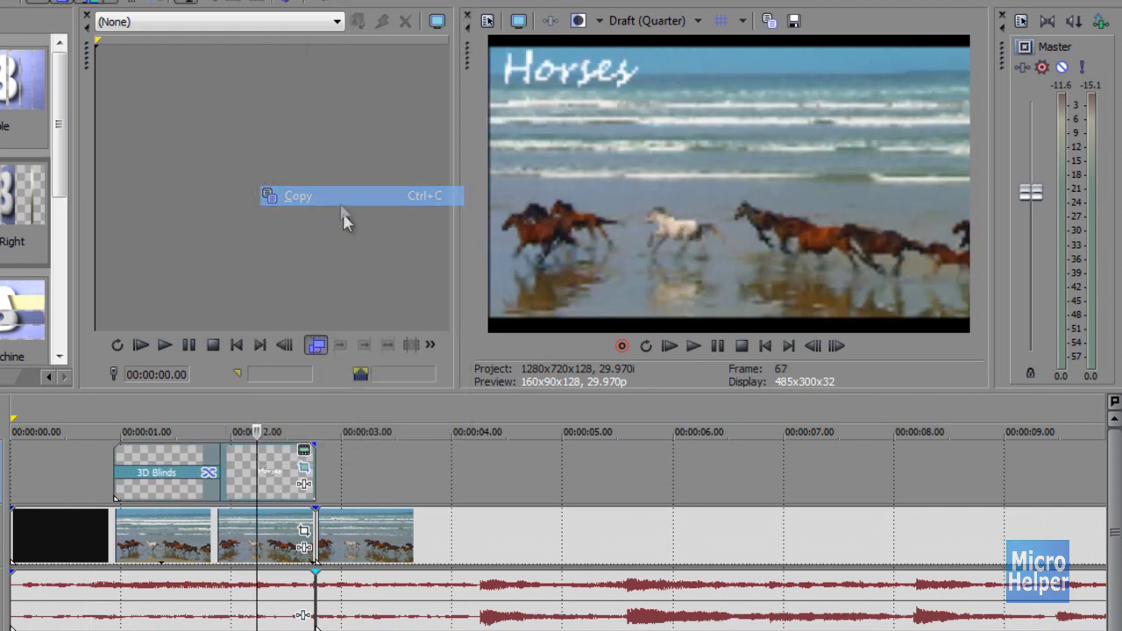
pyautogui.click(416, 466)
pyautogui.rightClick(418, 468)
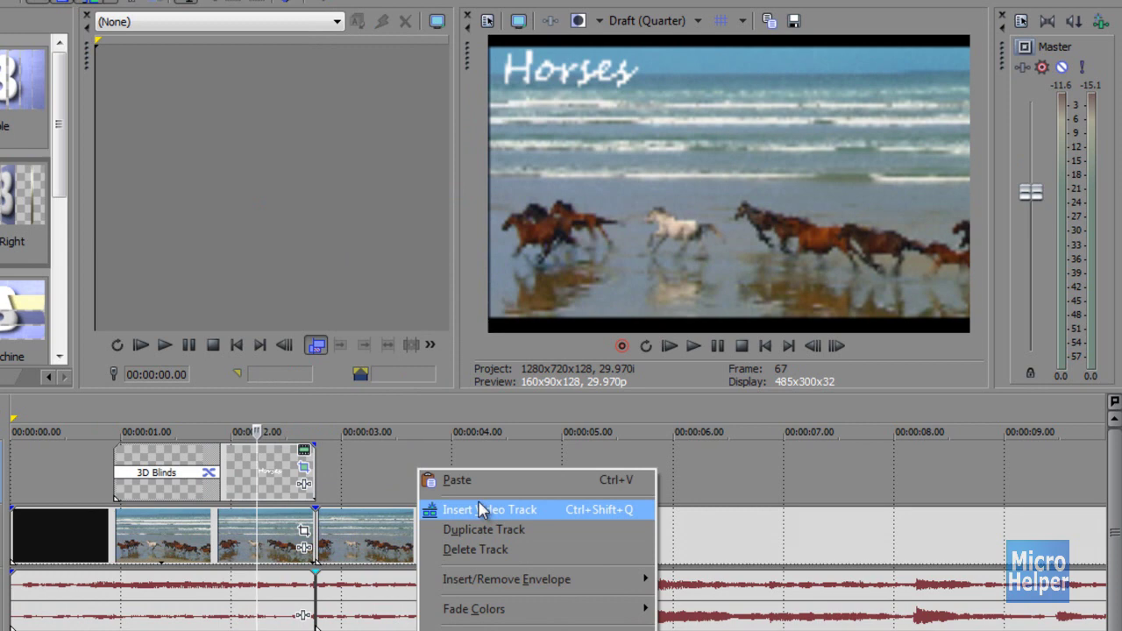
pyautogui.click(381, 468)
pyautogui.rightClick(381, 462)
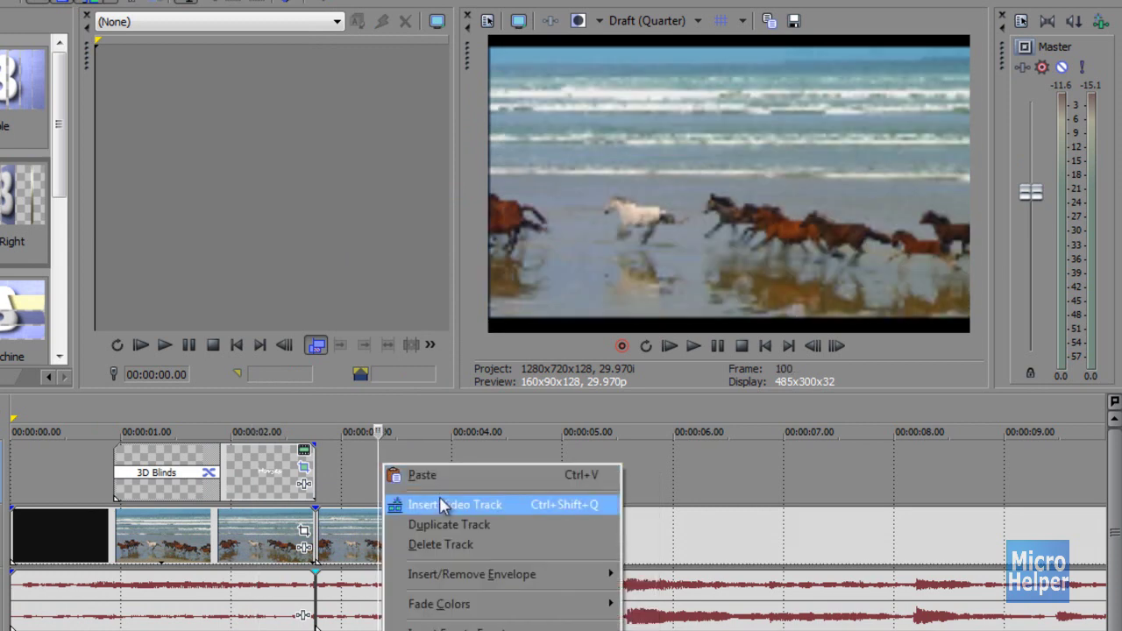
pyautogui.click(442, 506)
# Step: Paste the text event on the new top track at about 00:00:01.08 as a new copy of the source media
pyautogui.click(124, 459)
pyautogui.click(149, 463)
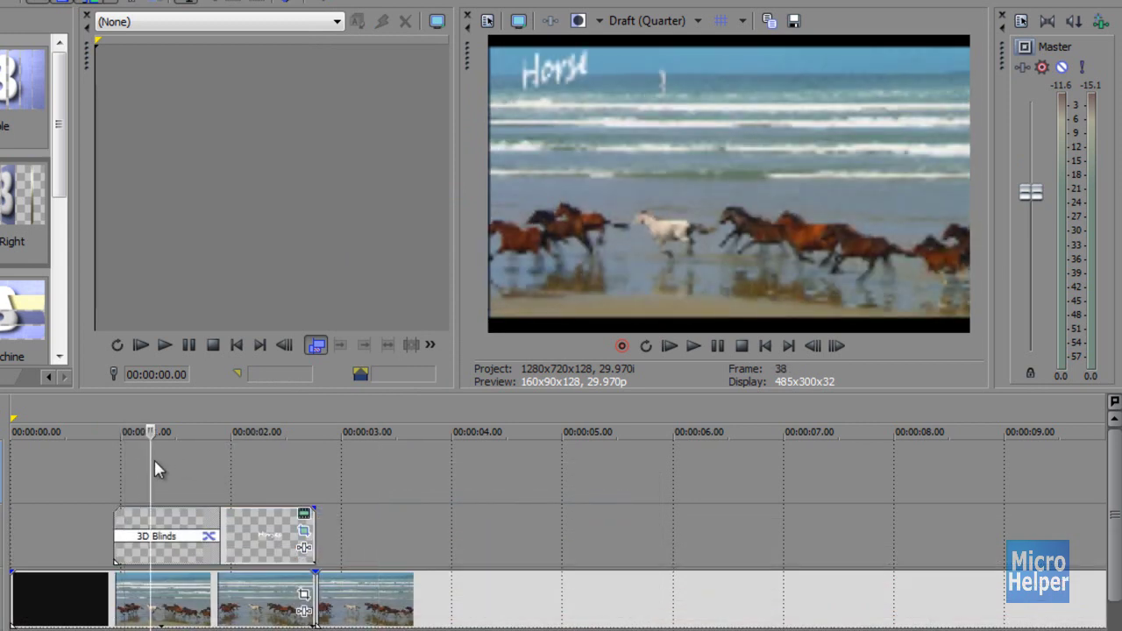
pyautogui.rightClick(193, 468)
pyautogui.click(260, 482)
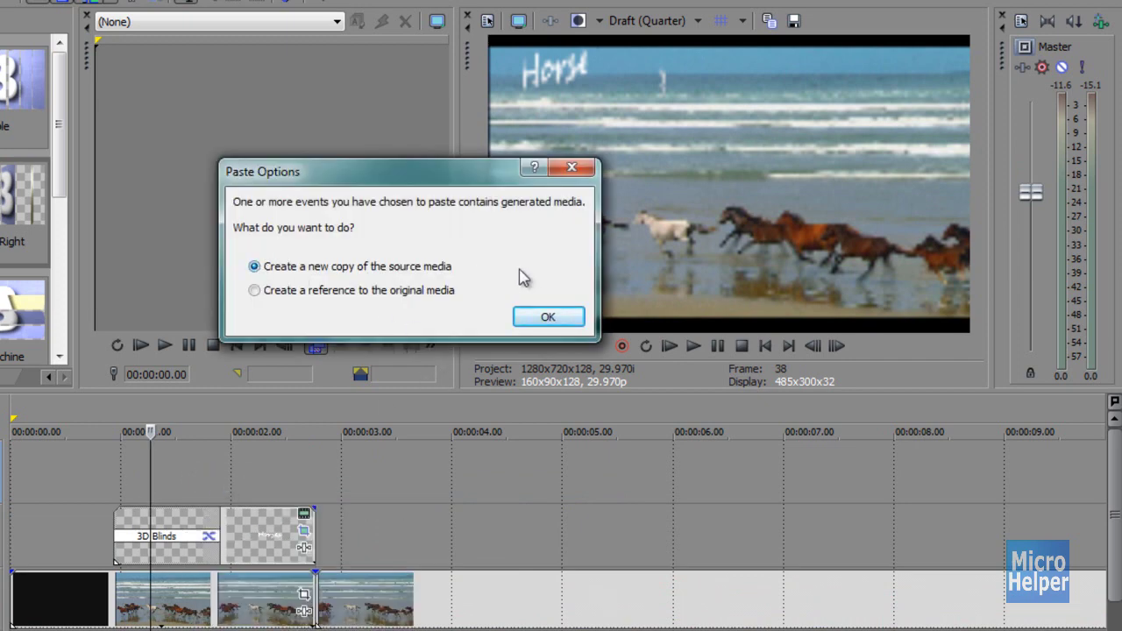
pyautogui.click(546, 317)
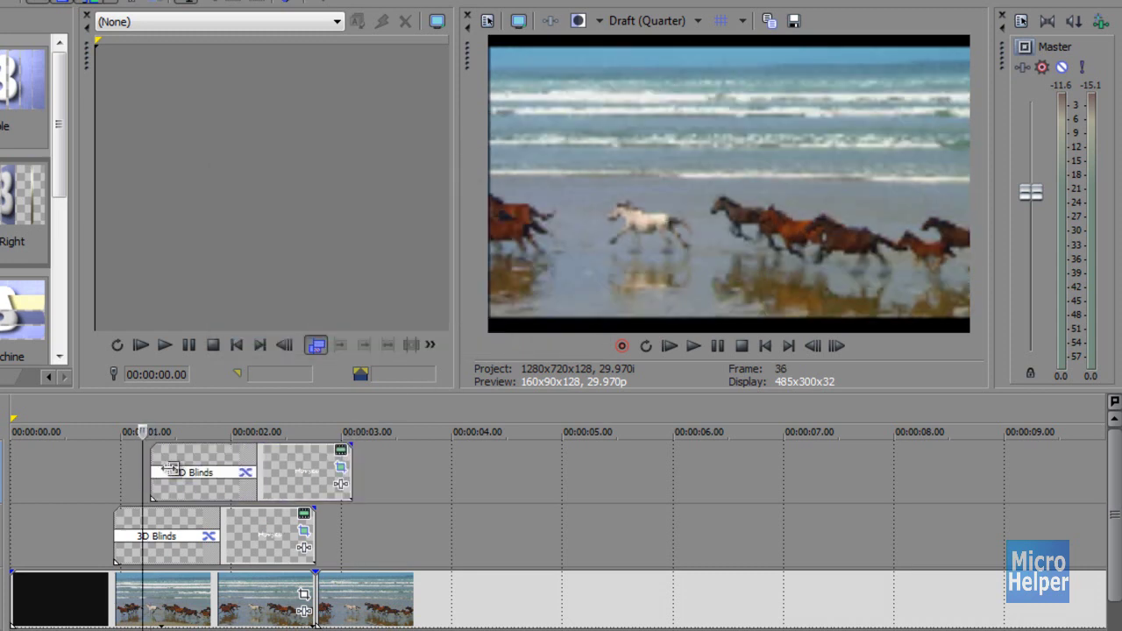
# Step: Change the text of the pasted event to "running" and close its settings
pyautogui.click(278, 476)
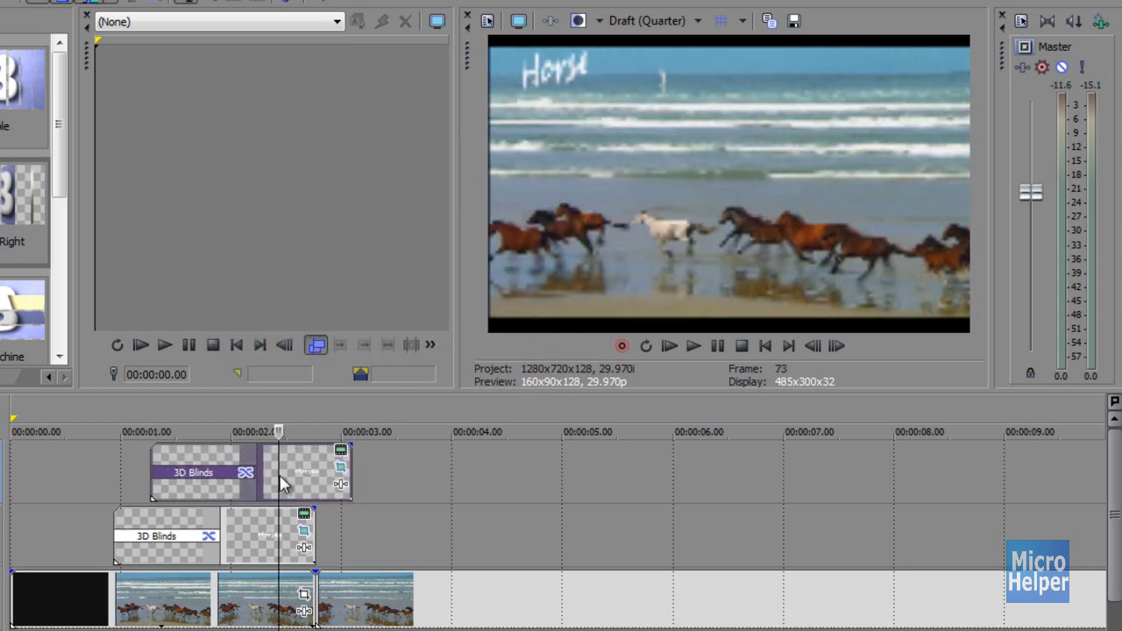
pyautogui.scroll(3, 278, 482)
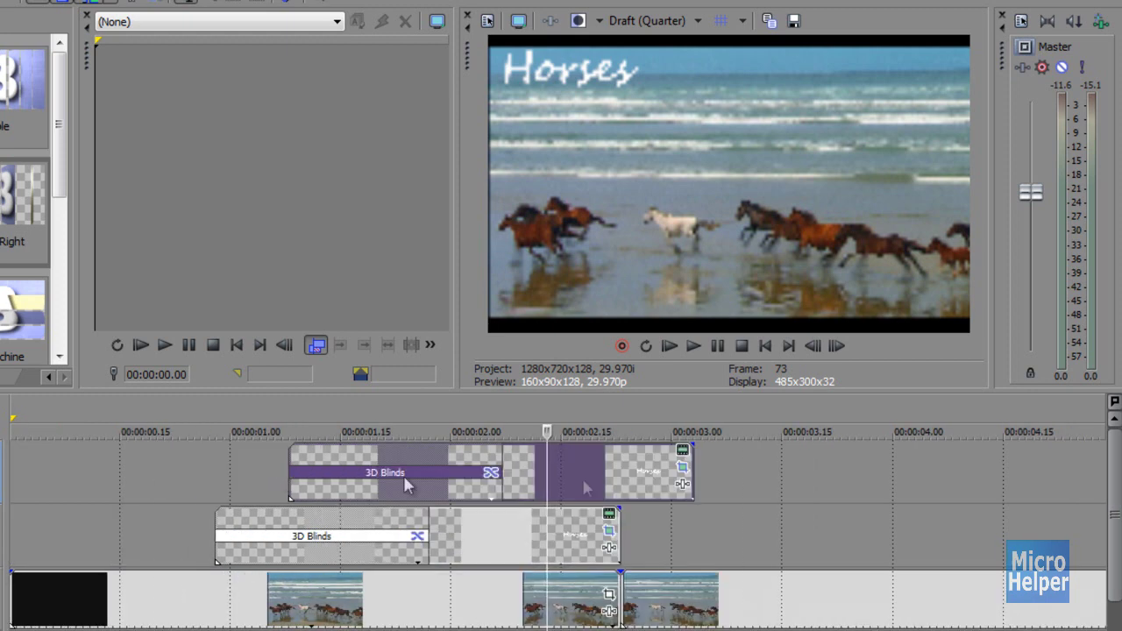
pyautogui.click(684, 453)
pyautogui.hotkey('ctrl', 'a')
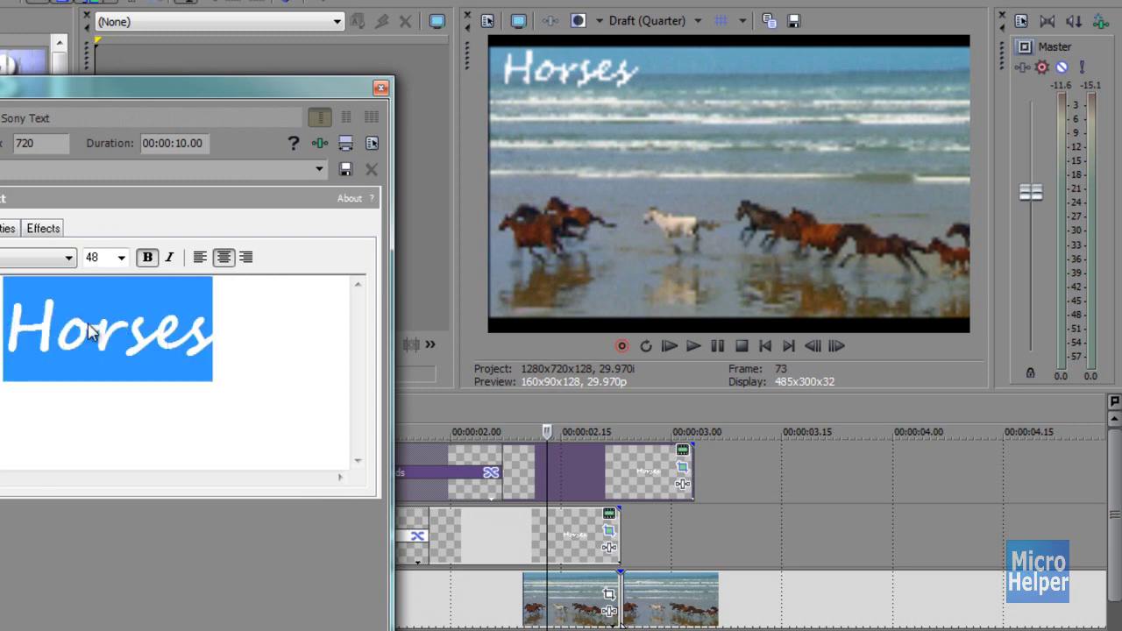
pyautogui.write('running')
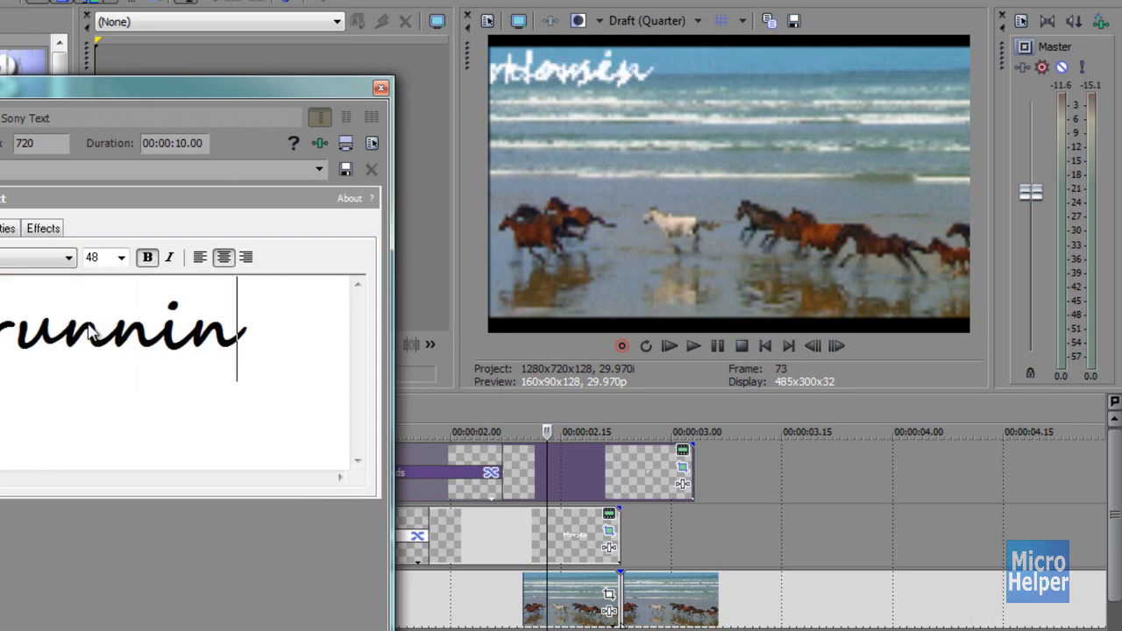
pyautogui.click(381, 87)
# Step: Move the running text event earlier so it starts at about 00:00:01.02, just after the Horses event
pyautogui.moveTo(611, 491); pyautogui.dragTo(561, 491)
pyautogui.click(218, 479)
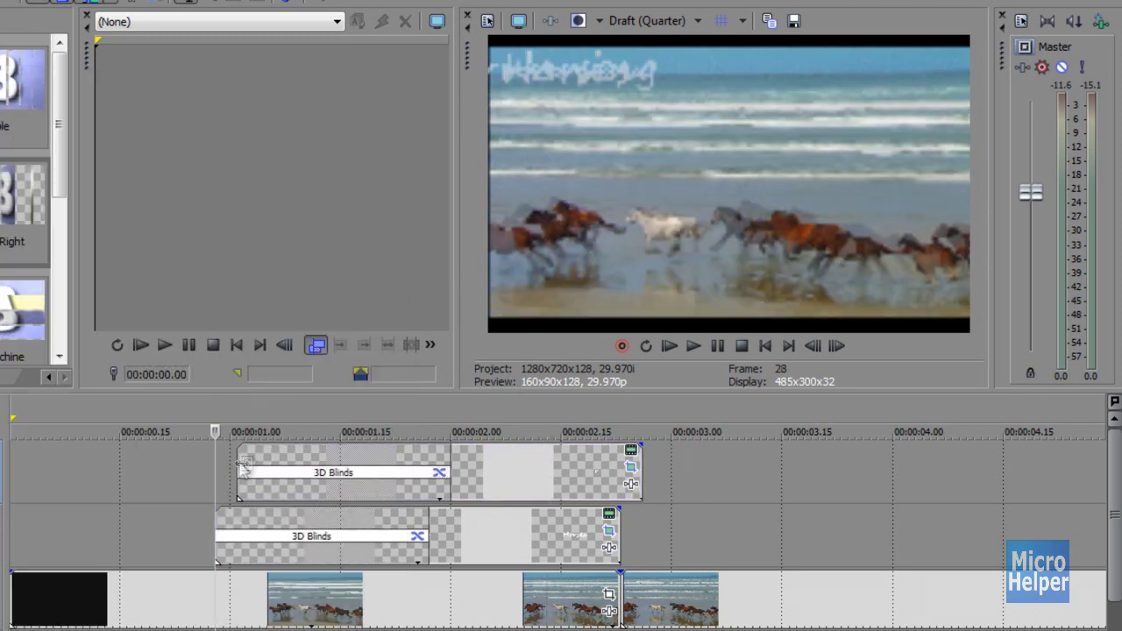
pyautogui.moveTo(476, 483); pyautogui.dragTo(486, 487)
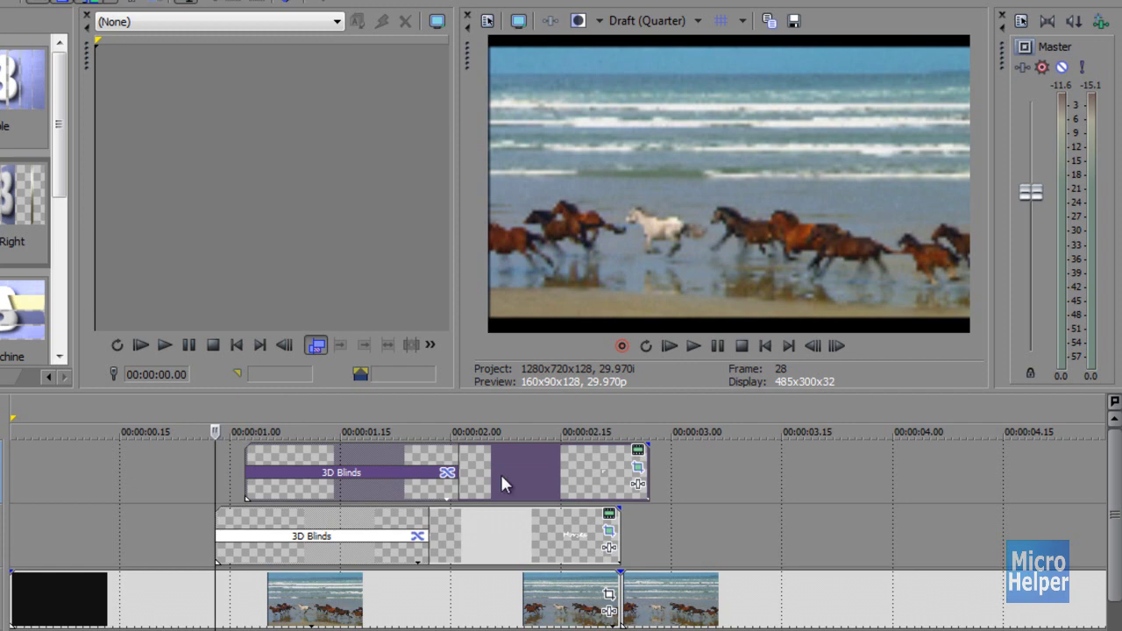
# Step: Pan the running event with its crop frame centred at X 735.1, Y 546.6, placing the word below and right of Horses
pyautogui.click(501, 482)
pyautogui.click(638, 470)
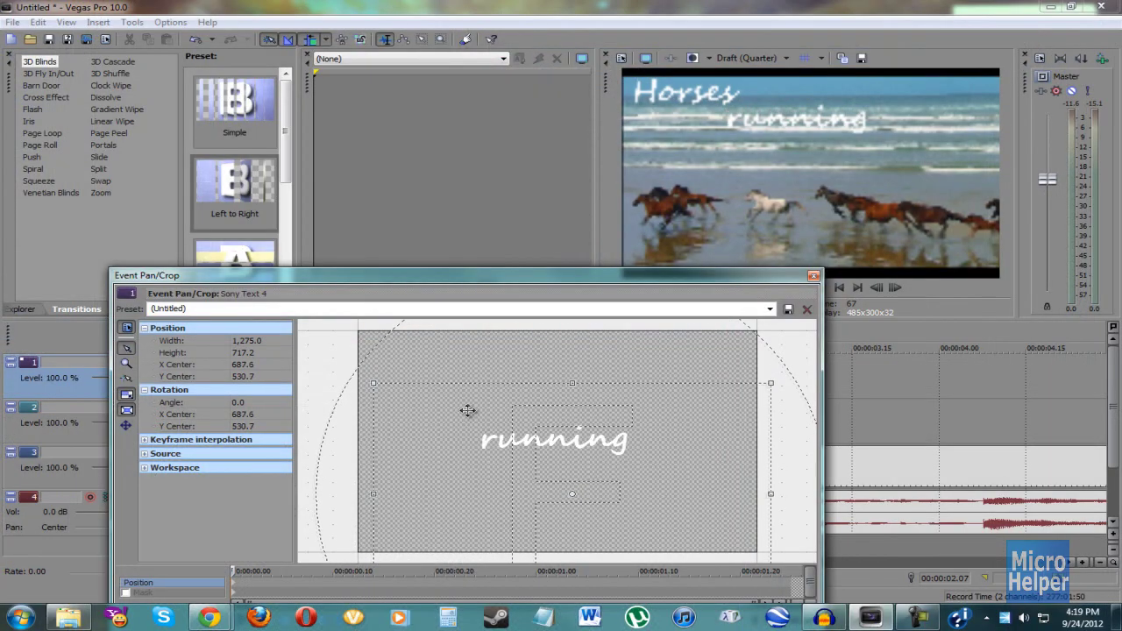
pyautogui.moveTo(468, 411); pyautogui.dragTo(484, 415)
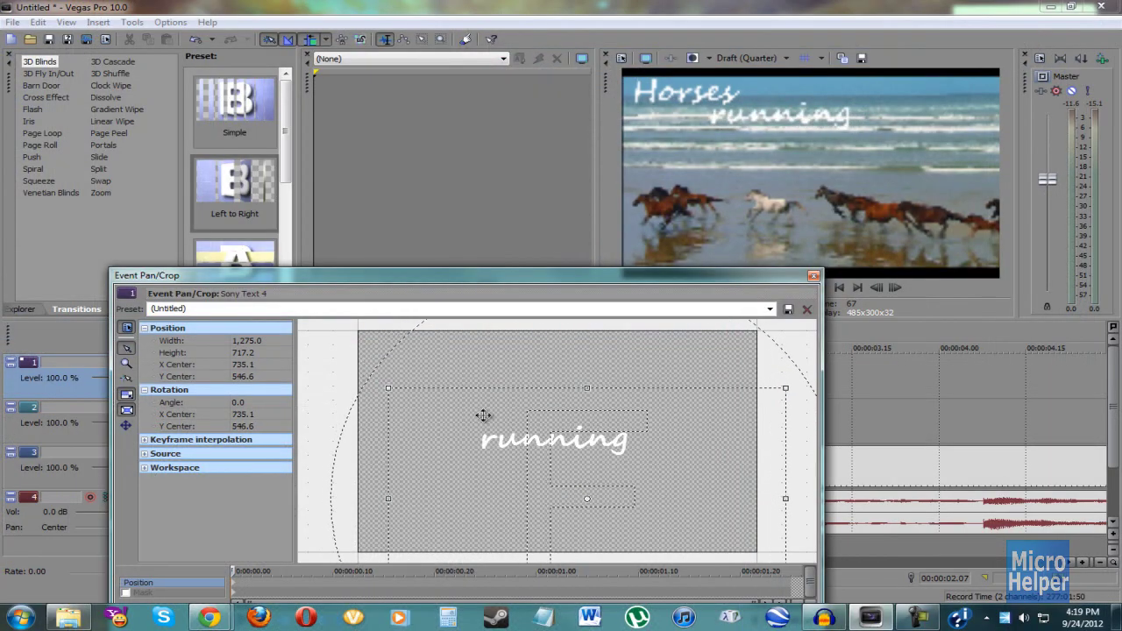
pyautogui.click(813, 276)
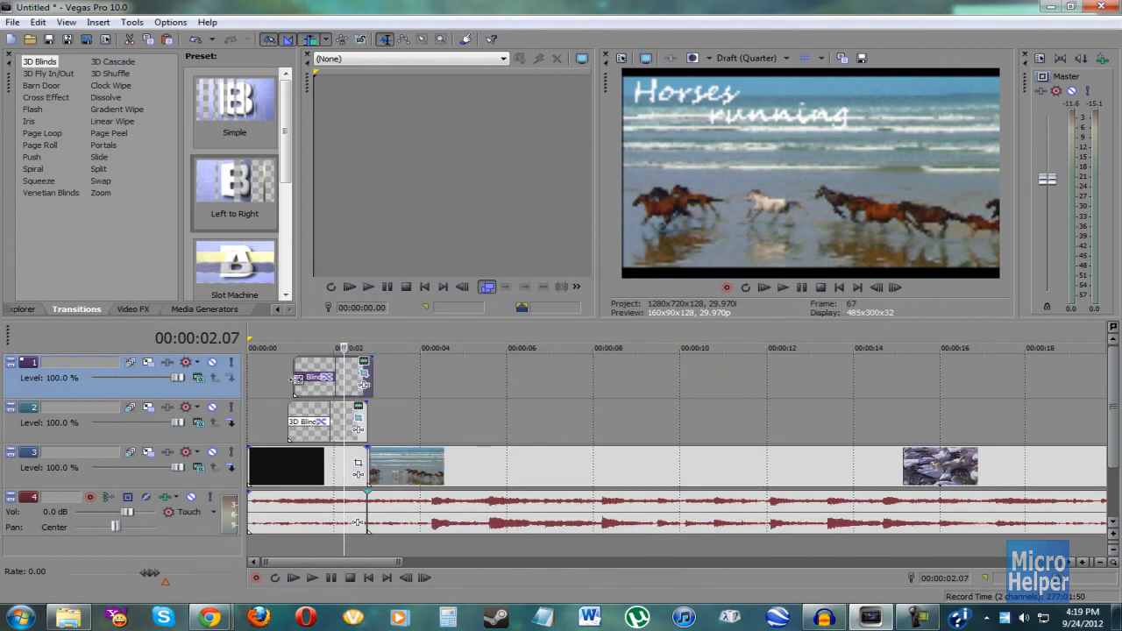
# Step: Preview both titles and move the running event to start at about 00:00:01.13
pyautogui.click(293, 378)
pyautogui.click(287, 376)
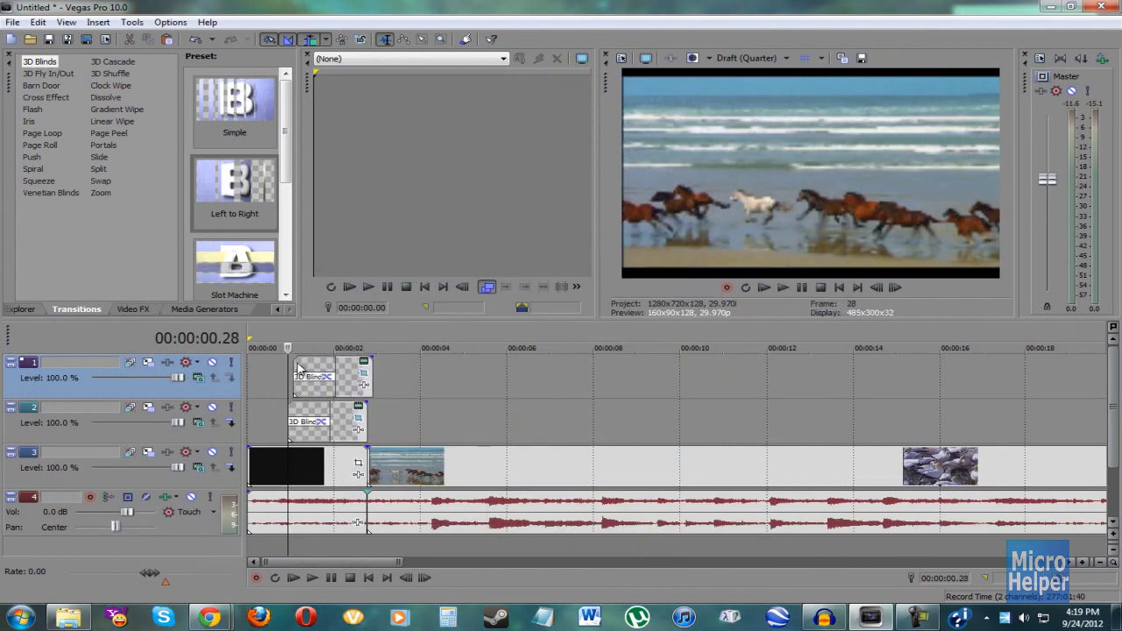
pyautogui.press('space')
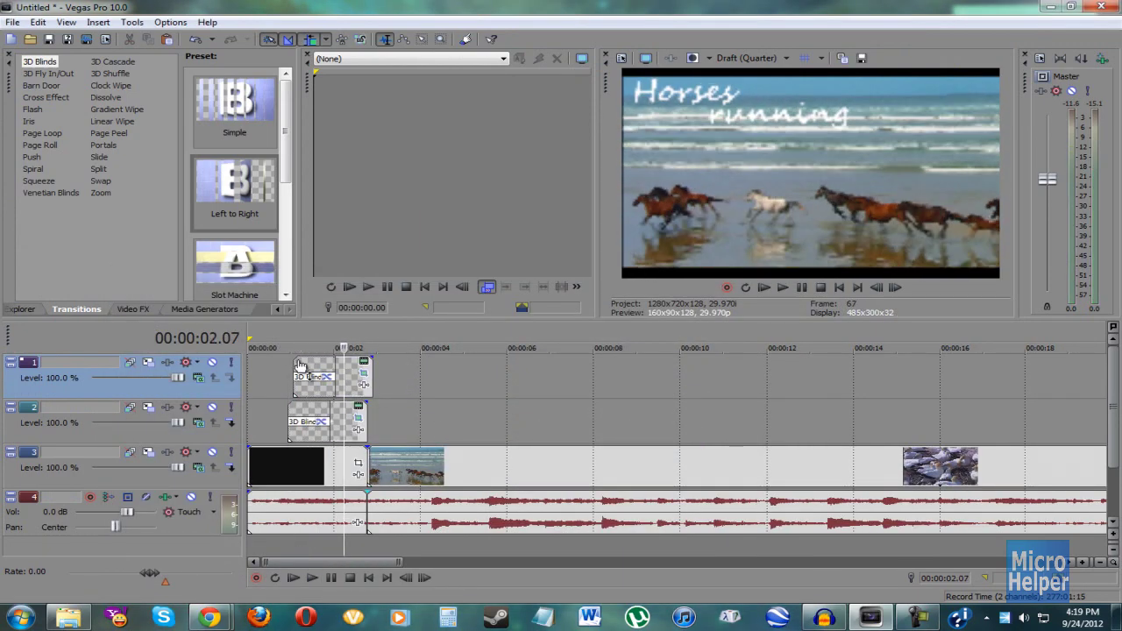
pyautogui.scroll(5, 300, 364)
pyautogui.moveTo(649, 394); pyautogui.dragTo(726, 392)
pyautogui.click(330, 409)
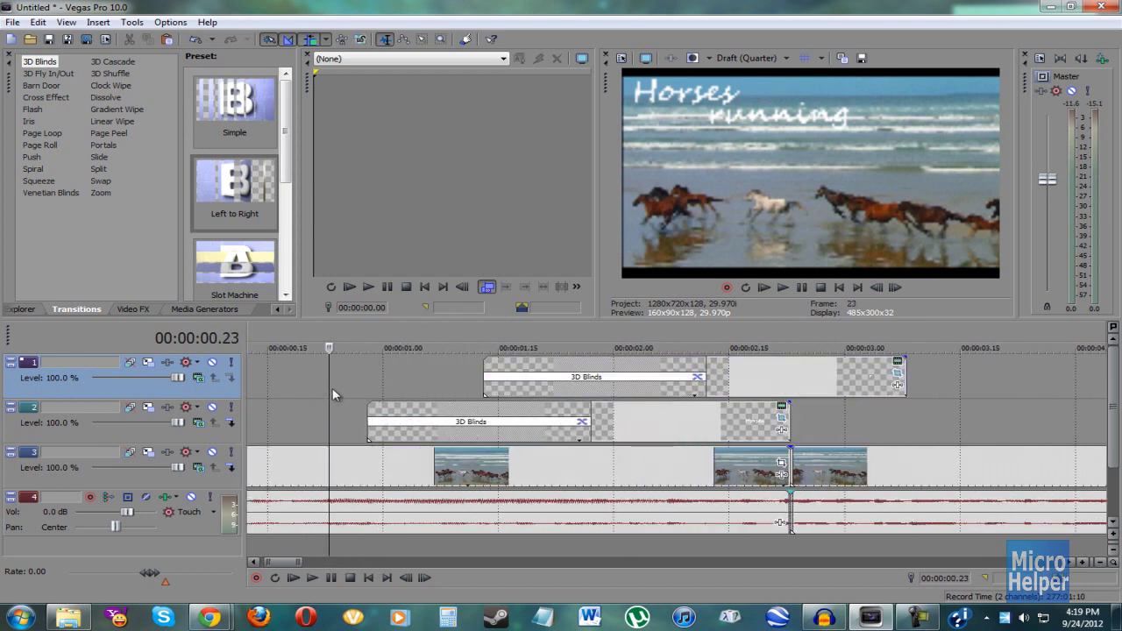
# Step: Preview both titles and trim the running event's end to match the Horses event at about 00:00:02.23
pyautogui.press('space')
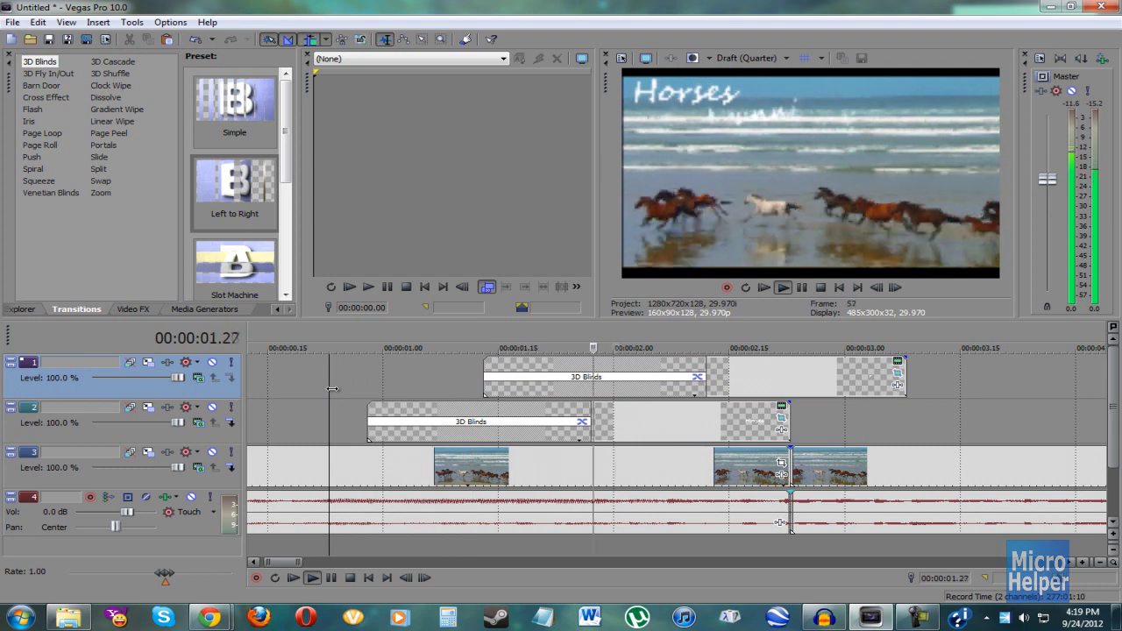
pyautogui.press('Return')
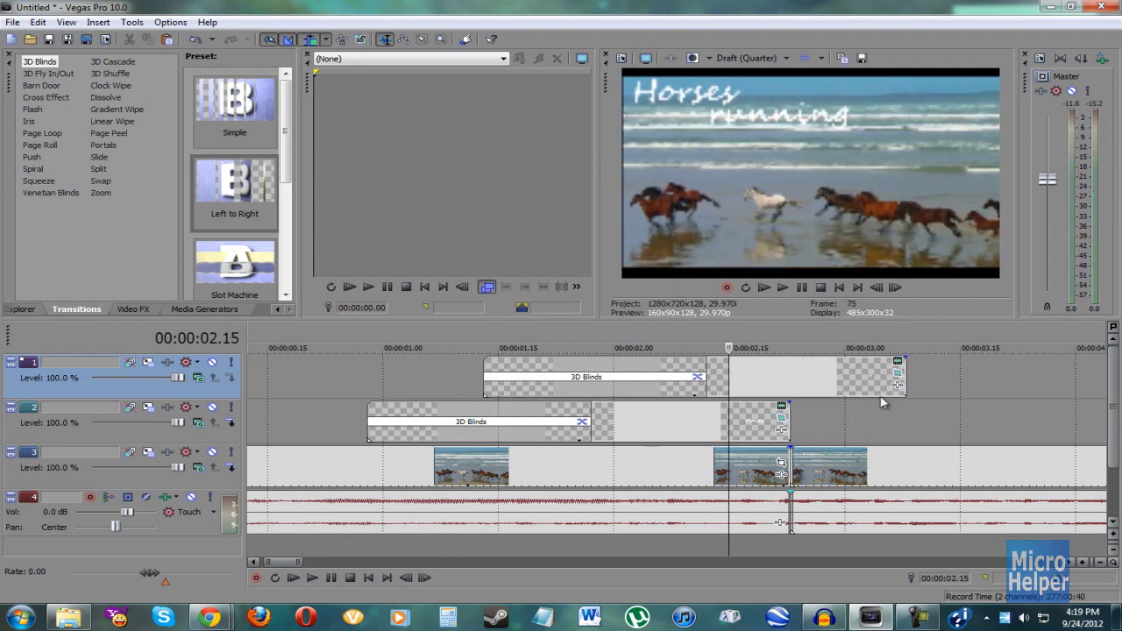
pyautogui.click(799, 427)
pyautogui.click(760, 430)
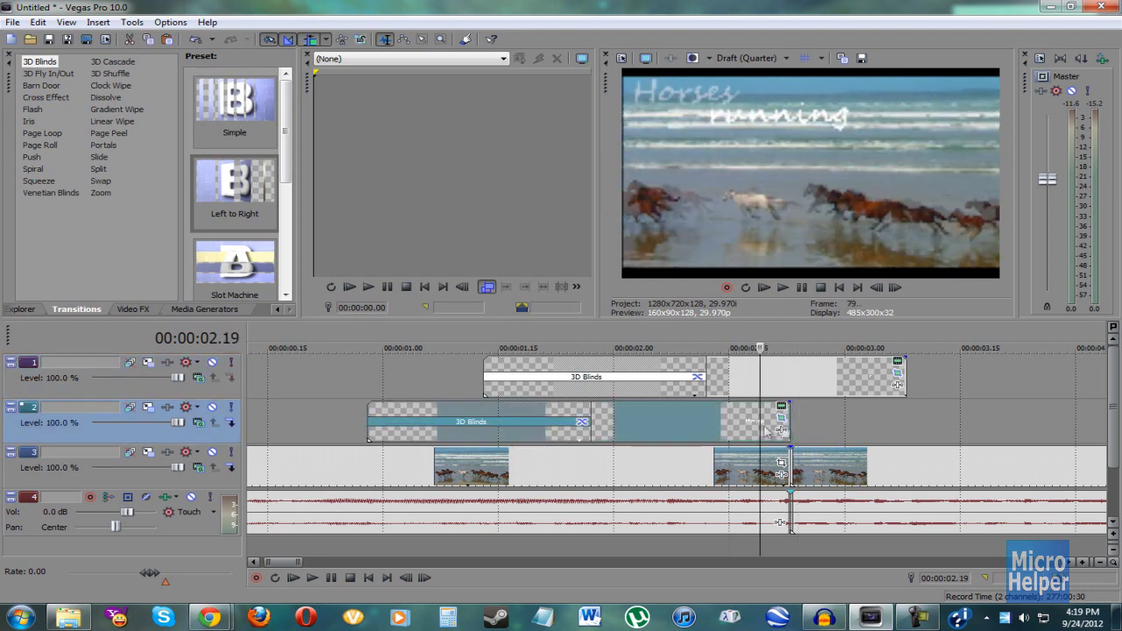
pyautogui.moveTo(901, 384); pyautogui.dragTo(789, 384)
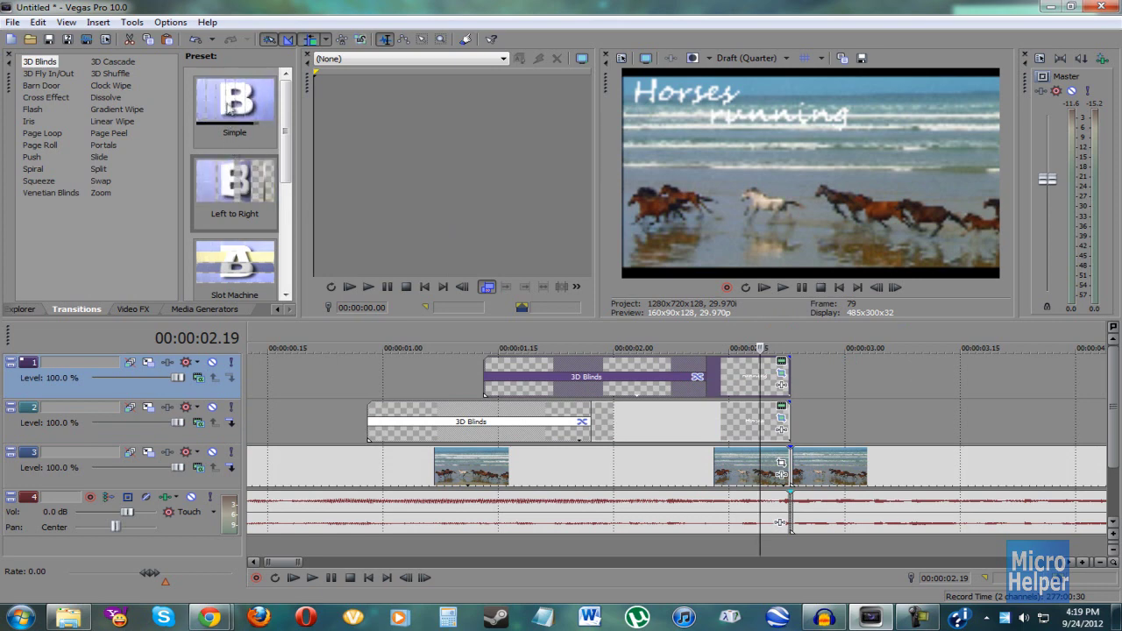
# Step: Apply the 3D Blinds Left to Right transition to the end of the running event and close its settings
pyautogui.scroll(-1, 277, 156)
pyautogui.scroll(1, 277, 156)
pyautogui.moveTo(263, 184); pyautogui.dragTo(786, 373)
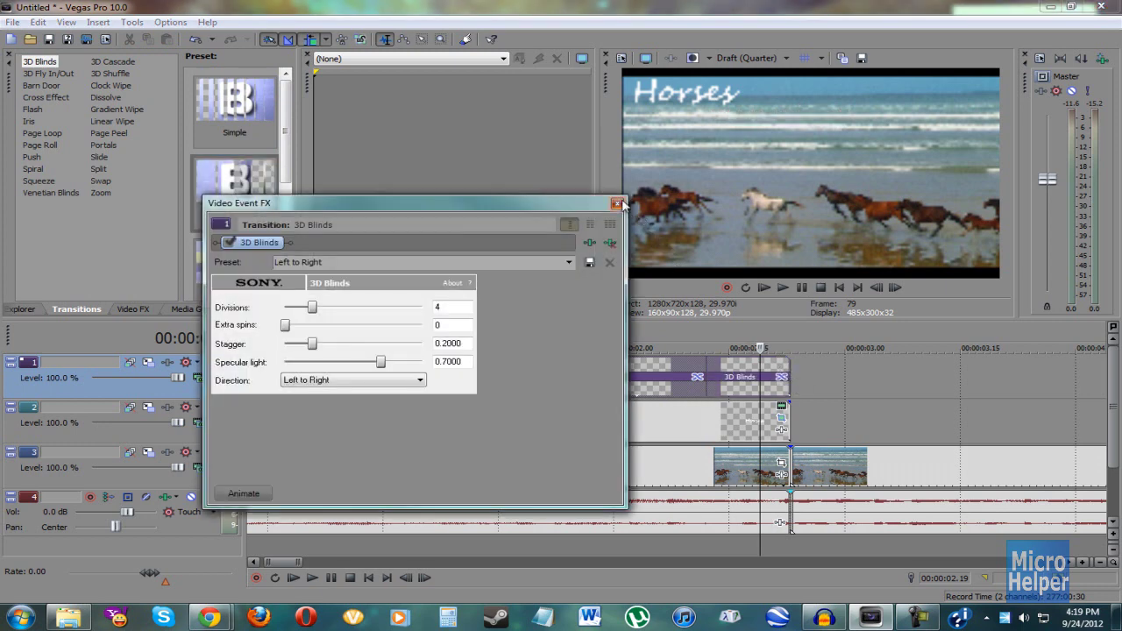
pyautogui.click(618, 204)
# Step: Play back the running text to check its ending transition
pyautogui.click(728, 384)
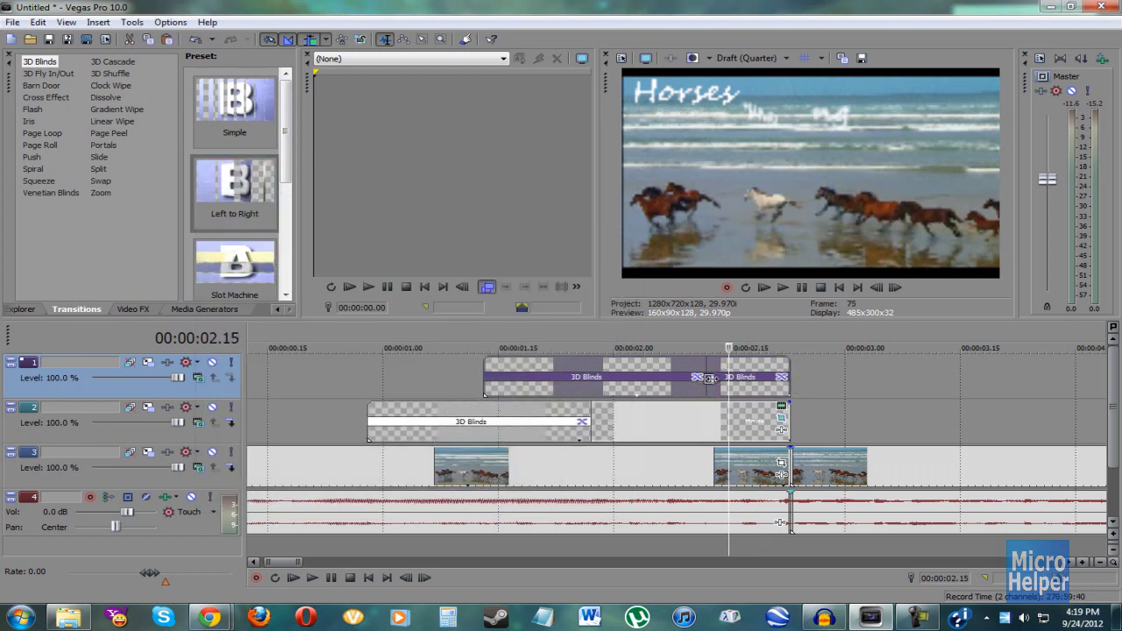
pyautogui.click(596, 375)
pyautogui.press('space')
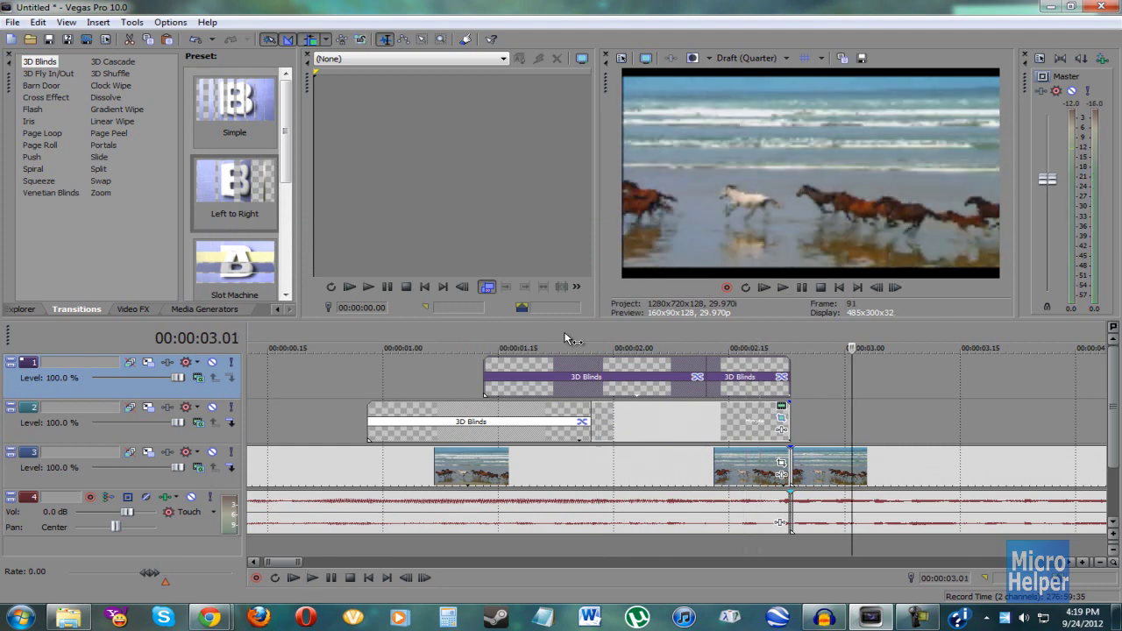
pyautogui.click(746, 387)
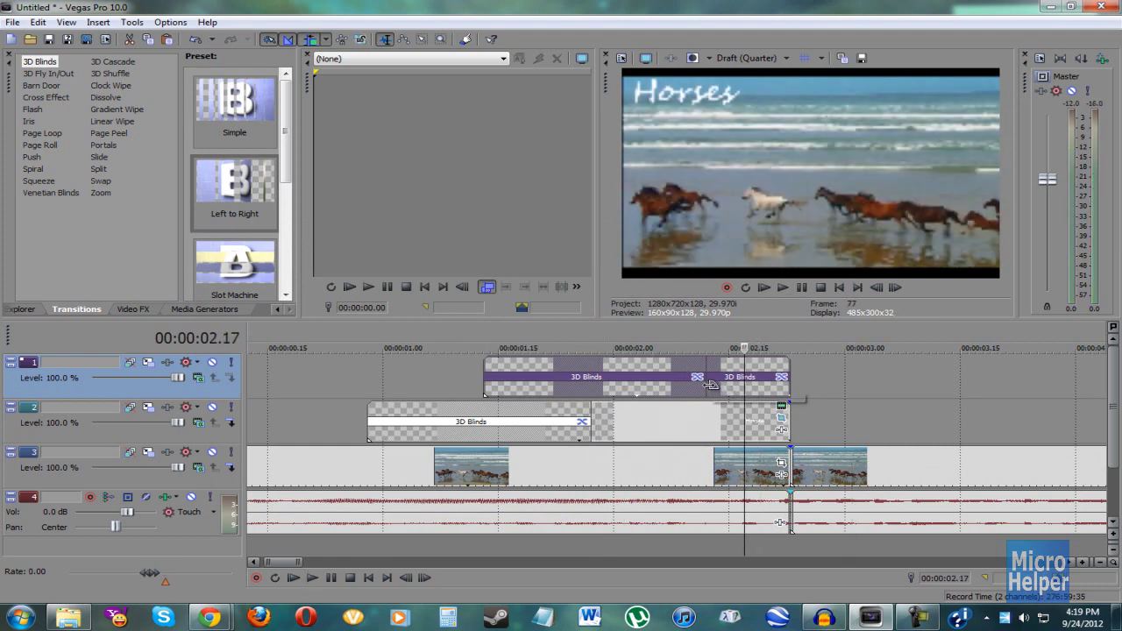
# Step: Adjust the running event's transitions so the opening one ends at about 00:00:02.05 and the closing one starts at about 00:00:02.15
pyautogui.moveTo(710, 386); pyautogui.dragTo(768, 396)
pyautogui.moveTo(643, 385); pyautogui.dragTo(733, 385)
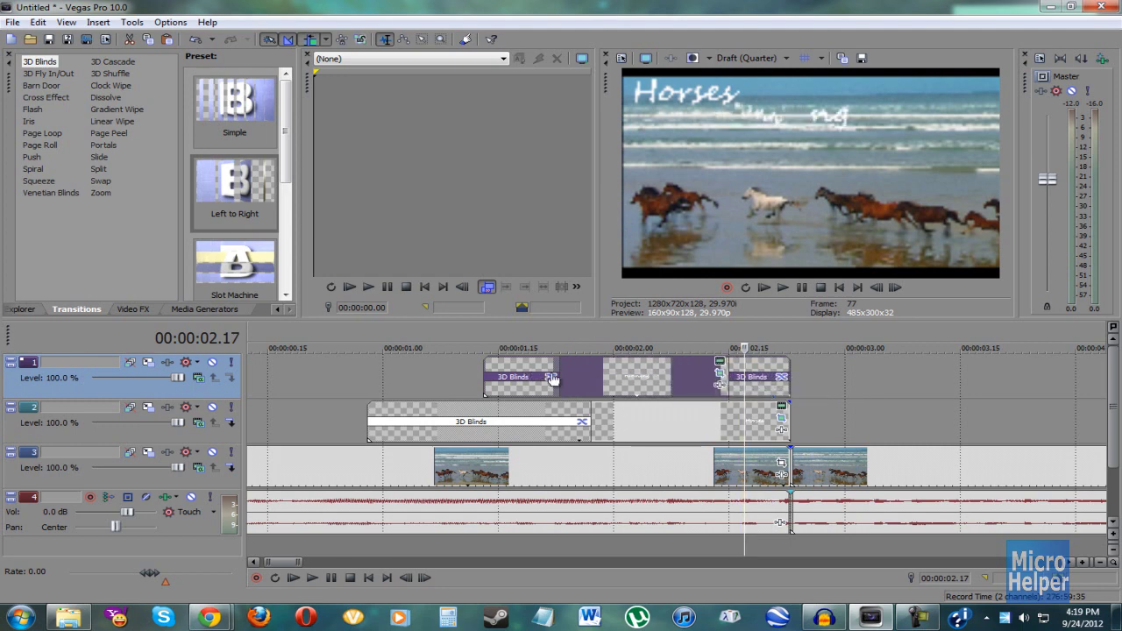
pyautogui.moveTo(553, 376); pyautogui.dragTo(651, 377)
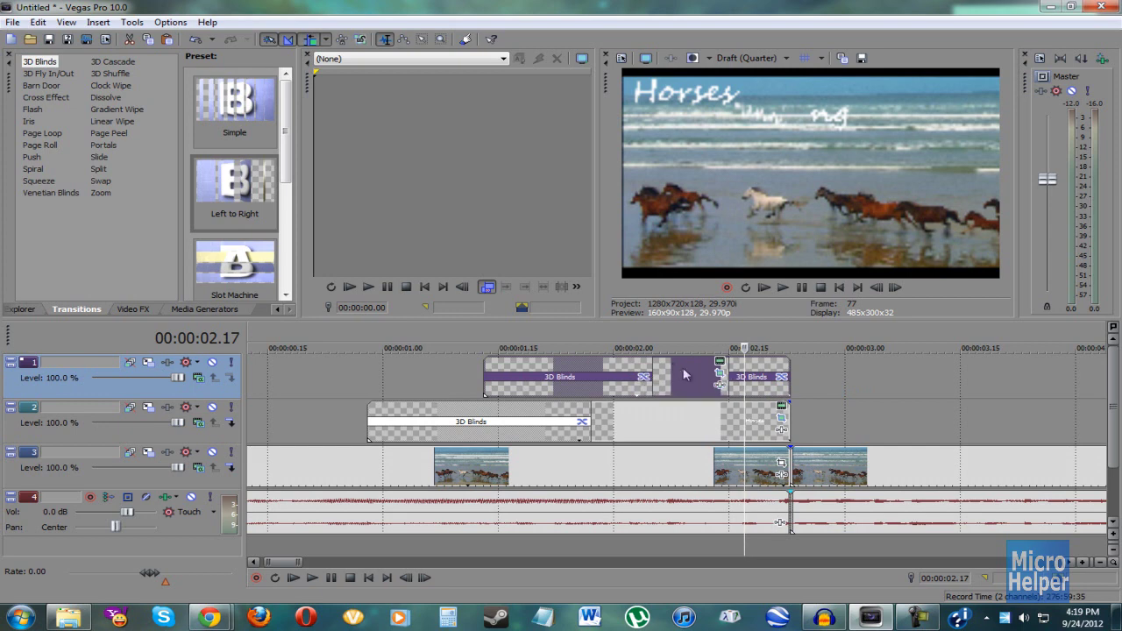
# Step: Add the 3D Blinds Left to Right transition to the Horses event's end and align that end with the running event at about 00:00:02.23
pyautogui.click(715, 417)
pyautogui.moveTo(234, 186); pyautogui.dragTo(793, 424)
pyautogui.click(617, 204)
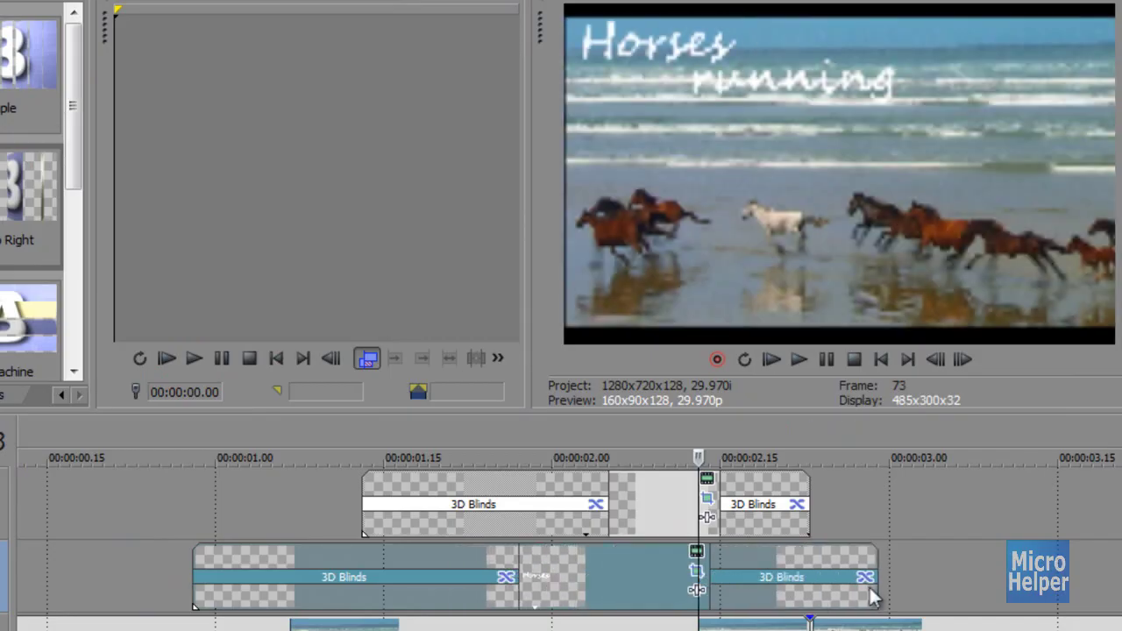
pyautogui.moveTo(876, 582); pyautogui.dragTo(808, 583)
pyautogui.doubleClick(422, 557)
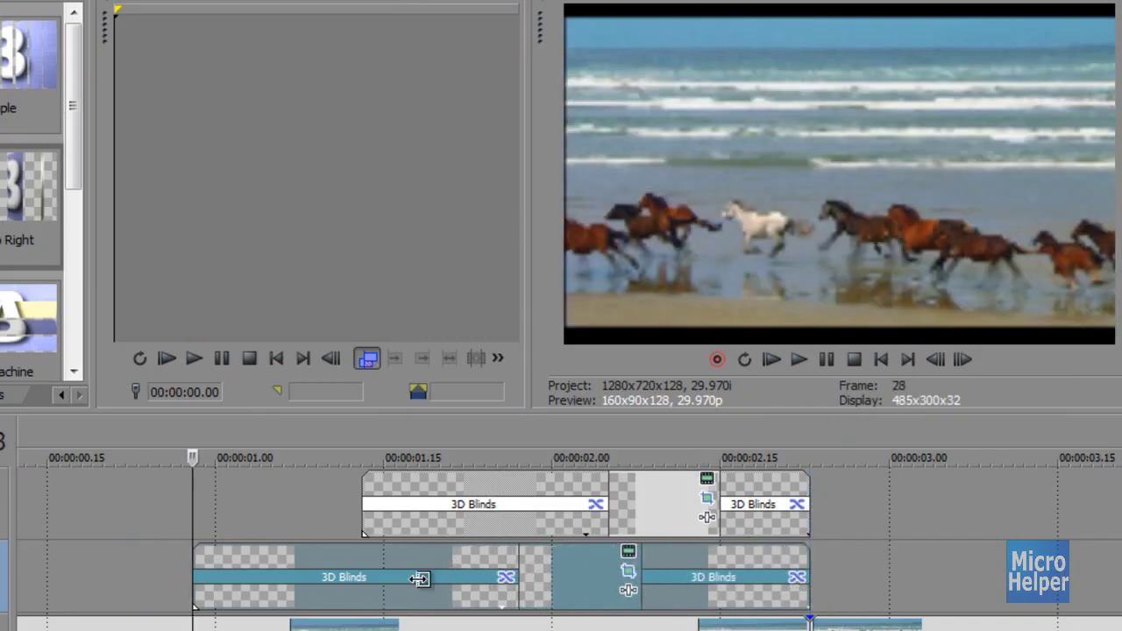
# Step: Set the direction of the running event's closing 3D Blinds transition to Right to Left and close its settings
pyautogui.doubleClick(754, 501)
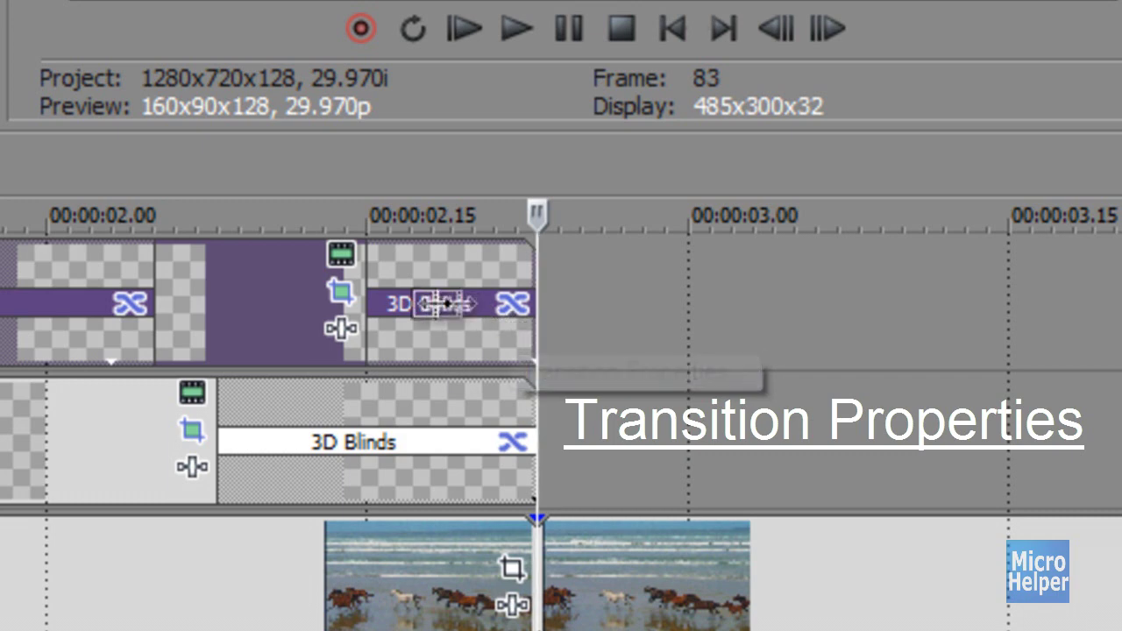
pyautogui.click(517, 305)
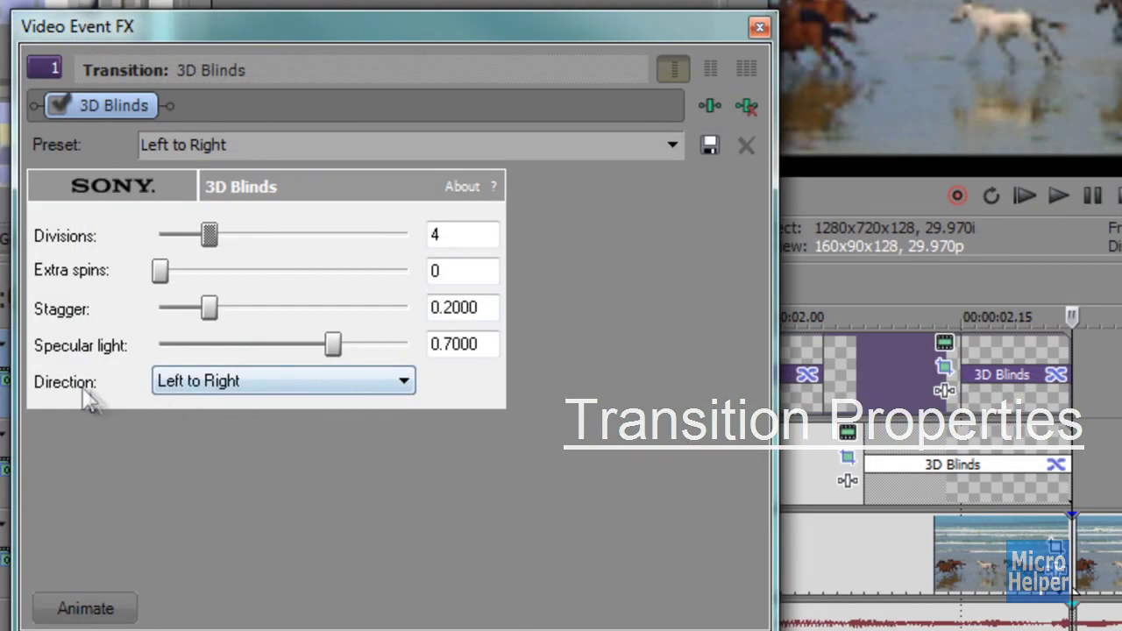
pyautogui.click(213, 379)
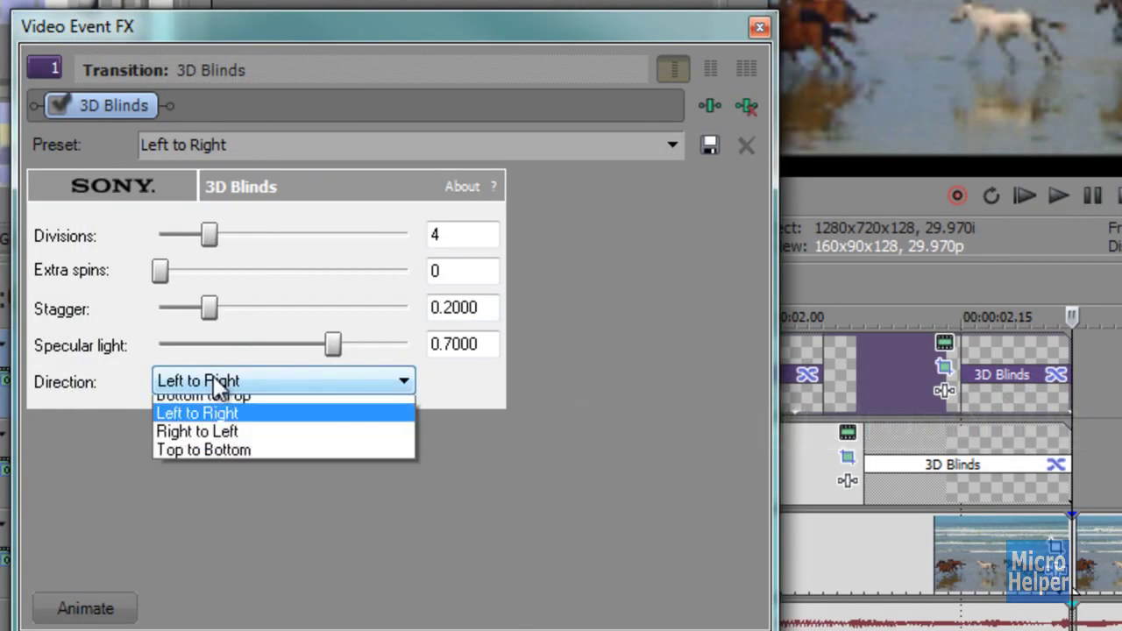
pyautogui.click(218, 444)
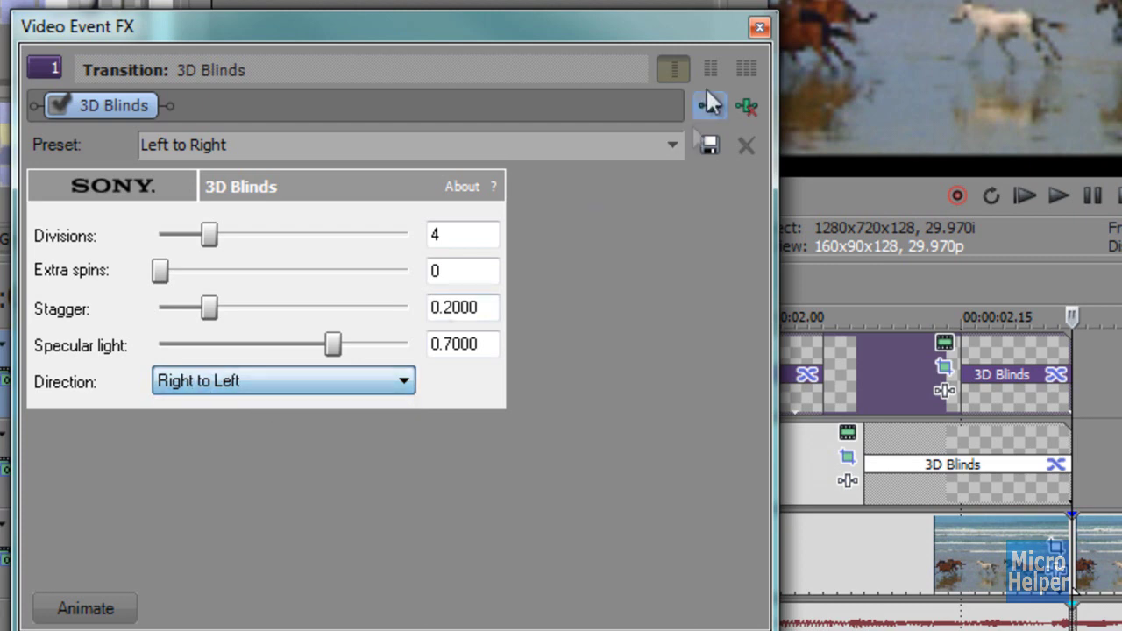
pyautogui.click(759, 27)
# Step: Set the direction of the Horses event's closing 3D Blinds transition to Right to Left and close its settings
pyautogui.click(1057, 466)
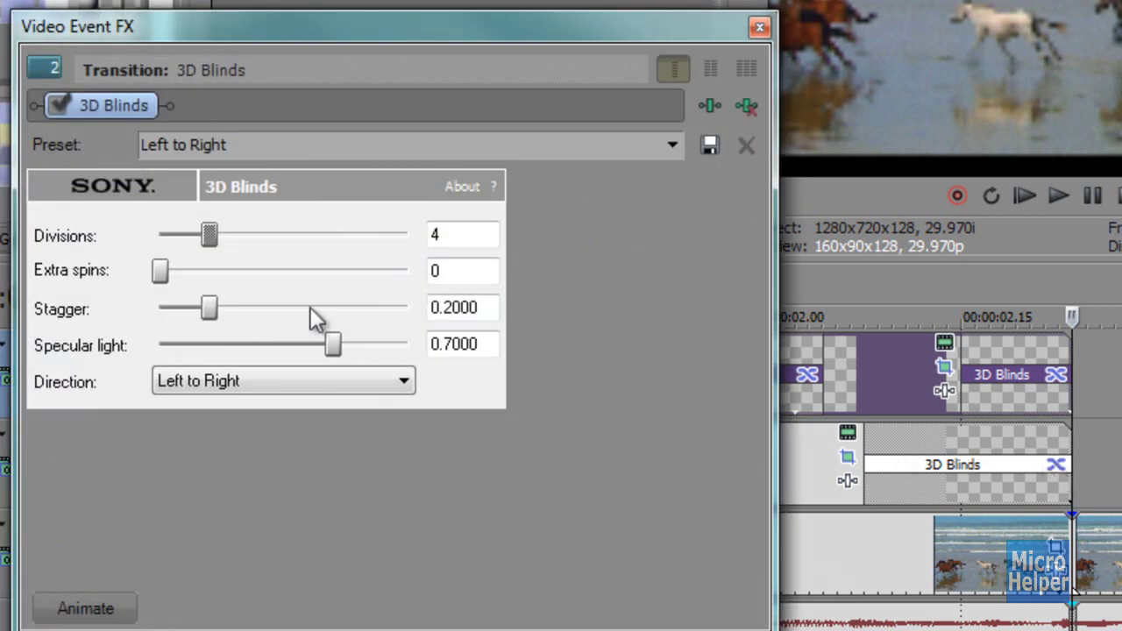
pyautogui.click(349, 391)
pyautogui.click(246, 441)
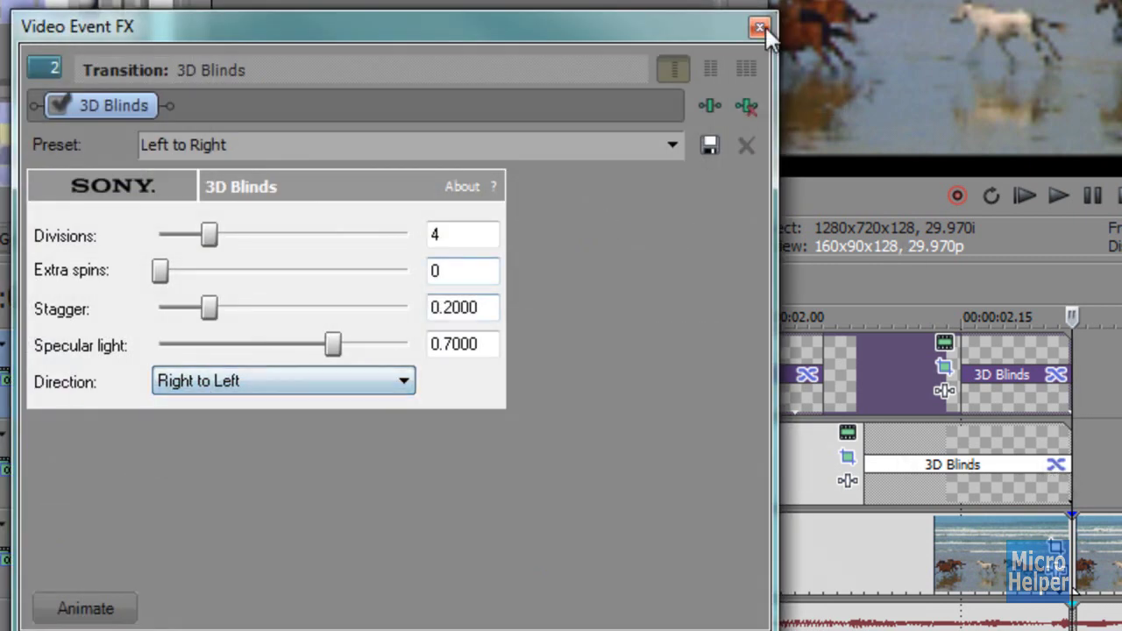
pyautogui.click(759, 27)
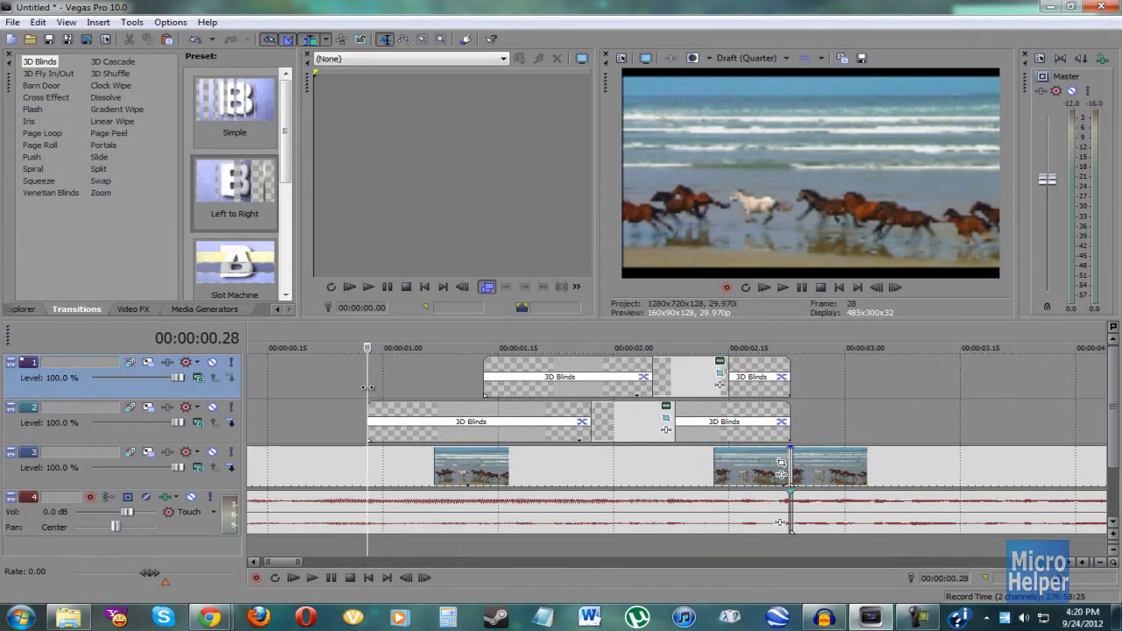
# Step: Preview the titles and extend both text events so they end at about 00:00:03.15
pyautogui.press('space')
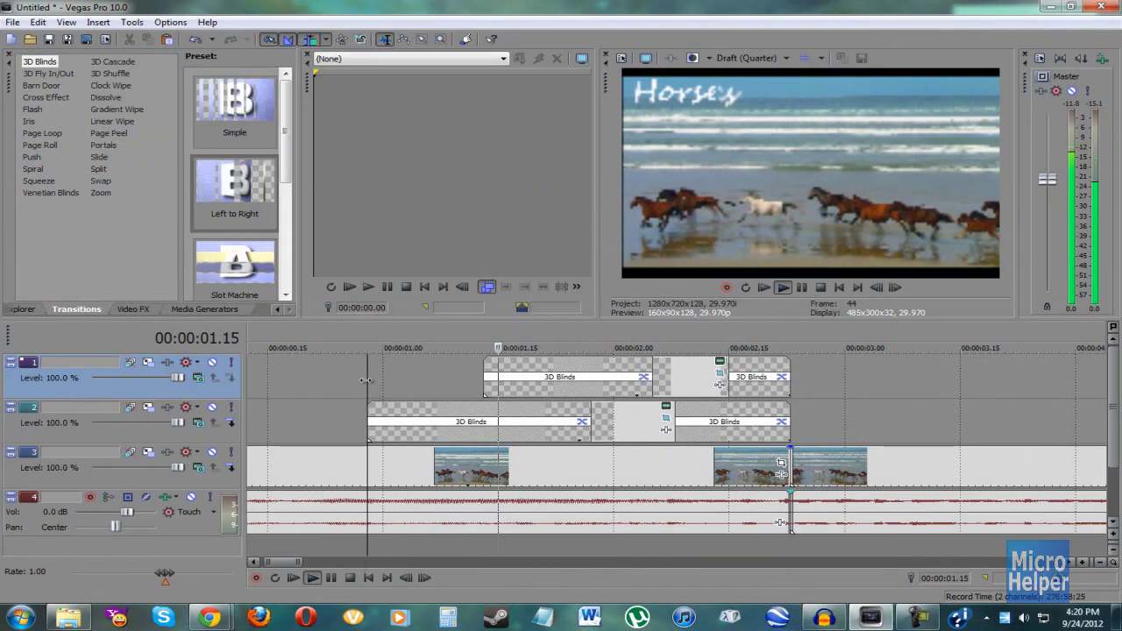
pyautogui.press('space')
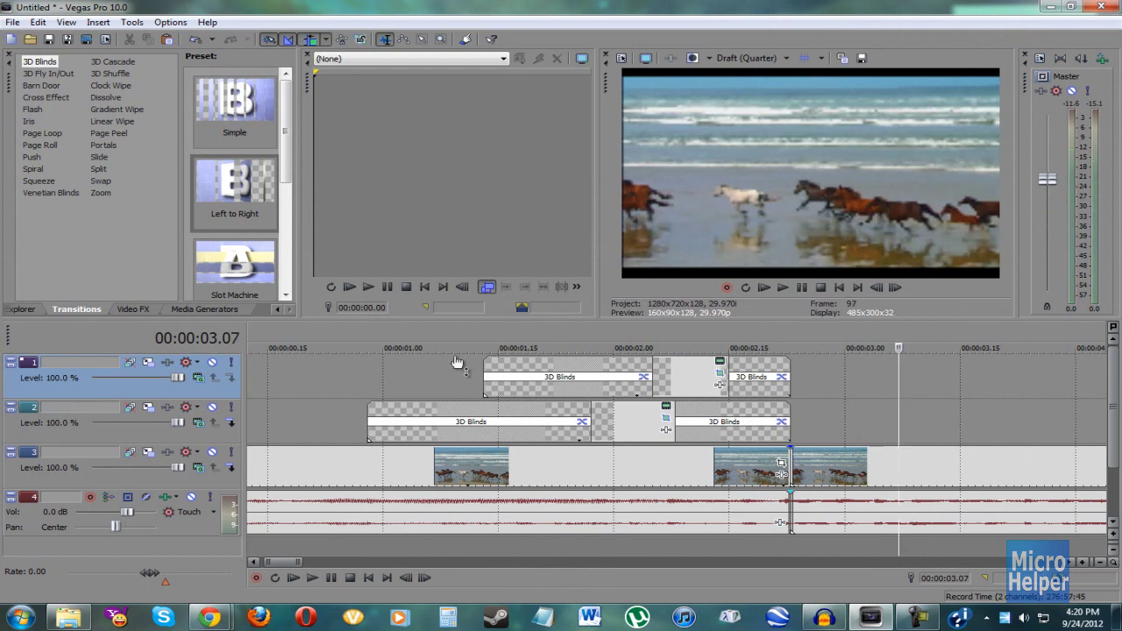
pyautogui.scroll(-3, 624, 423)
pyautogui.moveTo(484, 427); pyautogui.dragTo(551, 381)
# Step: Play back the extended Horses and running titles to check their timing
pyautogui.press('space')
pyautogui.click(316, 377)
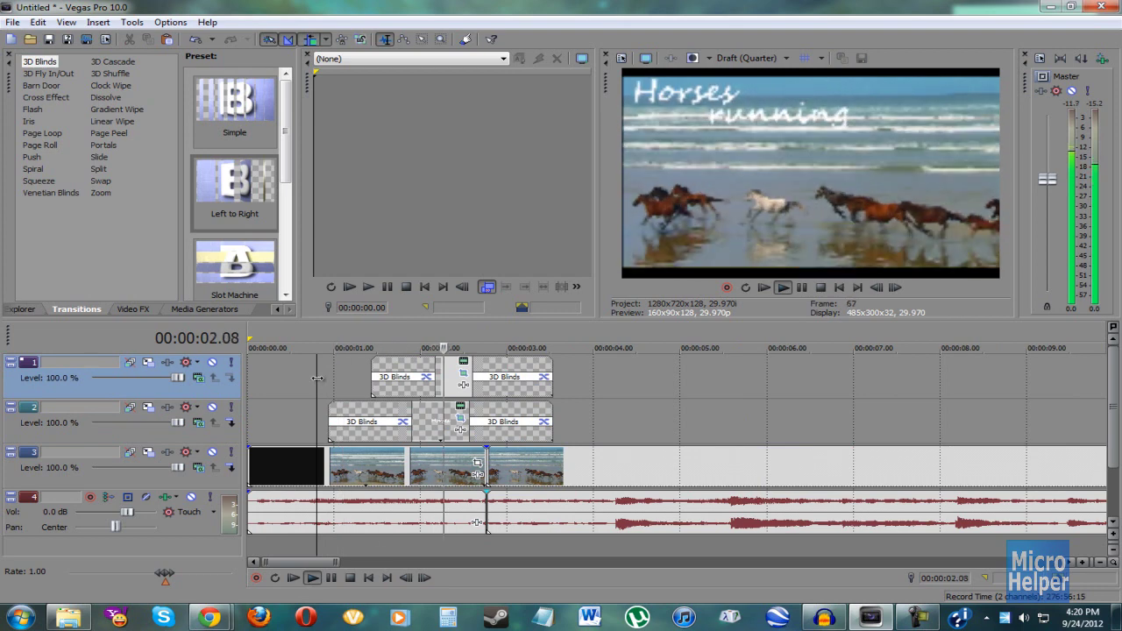
pyautogui.press('Return')
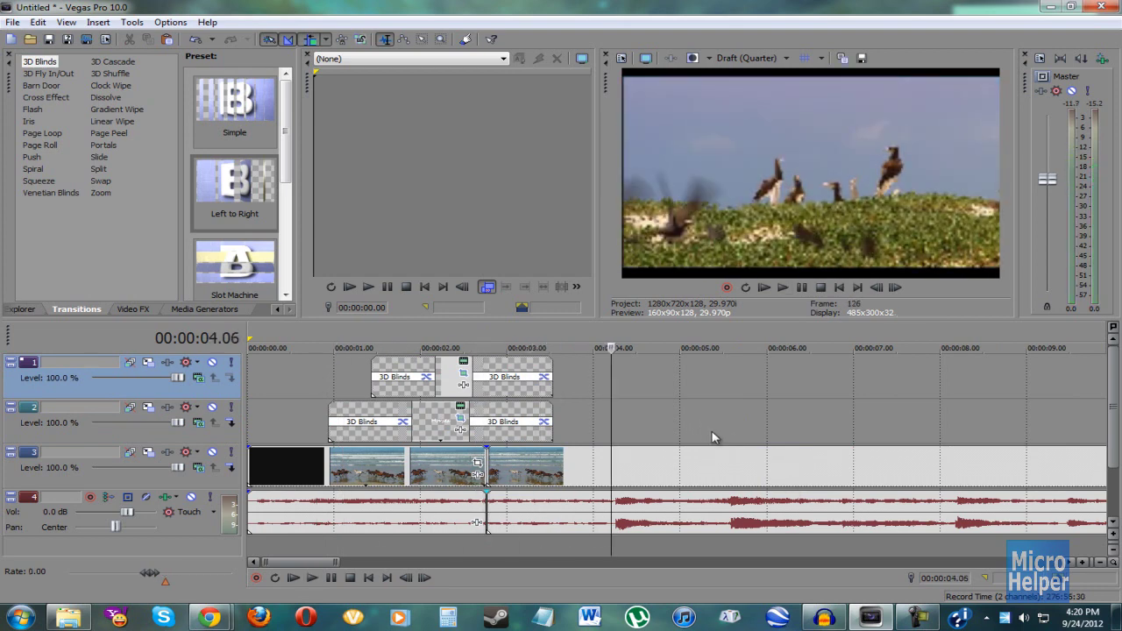
pyautogui.click(368, 394)
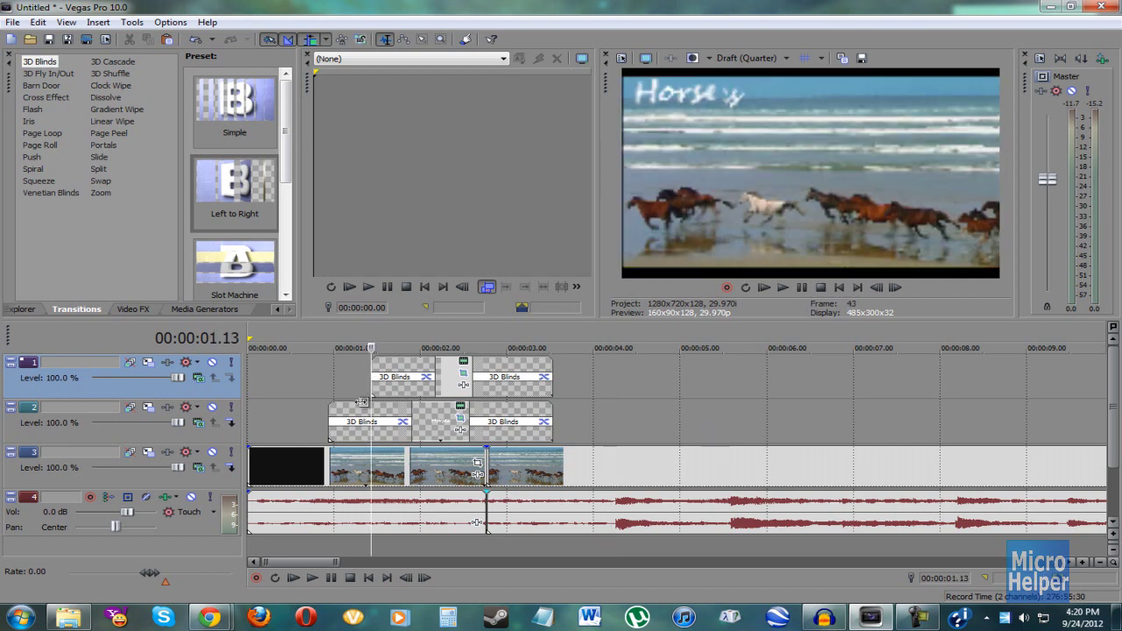
# Step: Apply the Spiral In, Left, Clockwise transition to the start of the Wildlife clip and close its settings
pyautogui.click(289, 457)
pyautogui.click(194, 209)
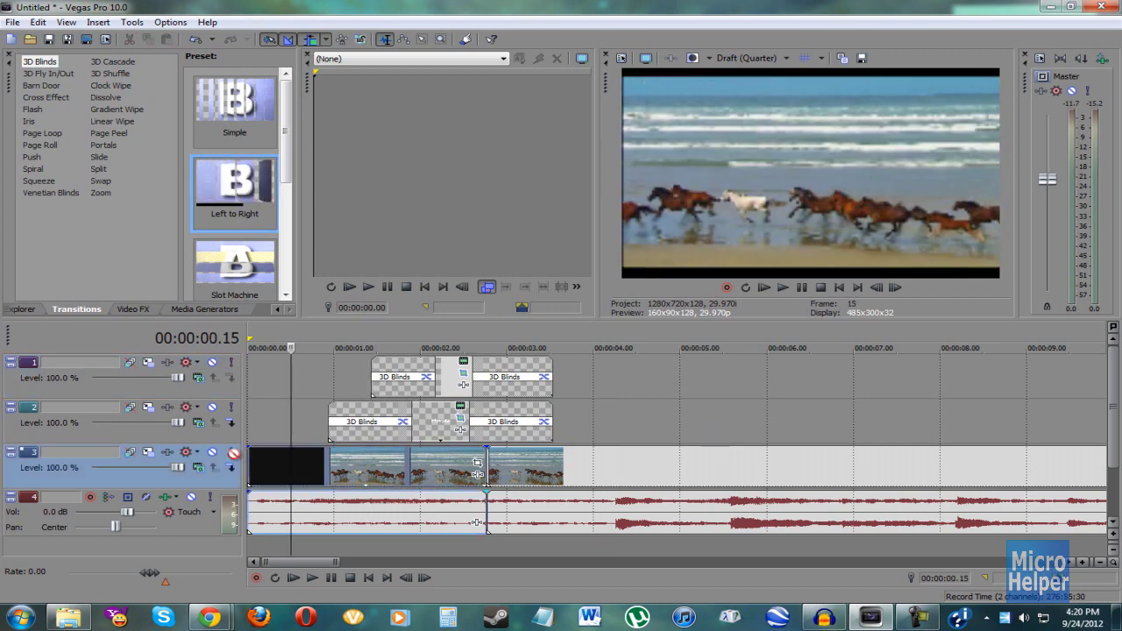
pyautogui.click(32, 157)
pyautogui.moveTo(229, 105); pyautogui.dragTo(41, 181)
pyautogui.click(35, 169)
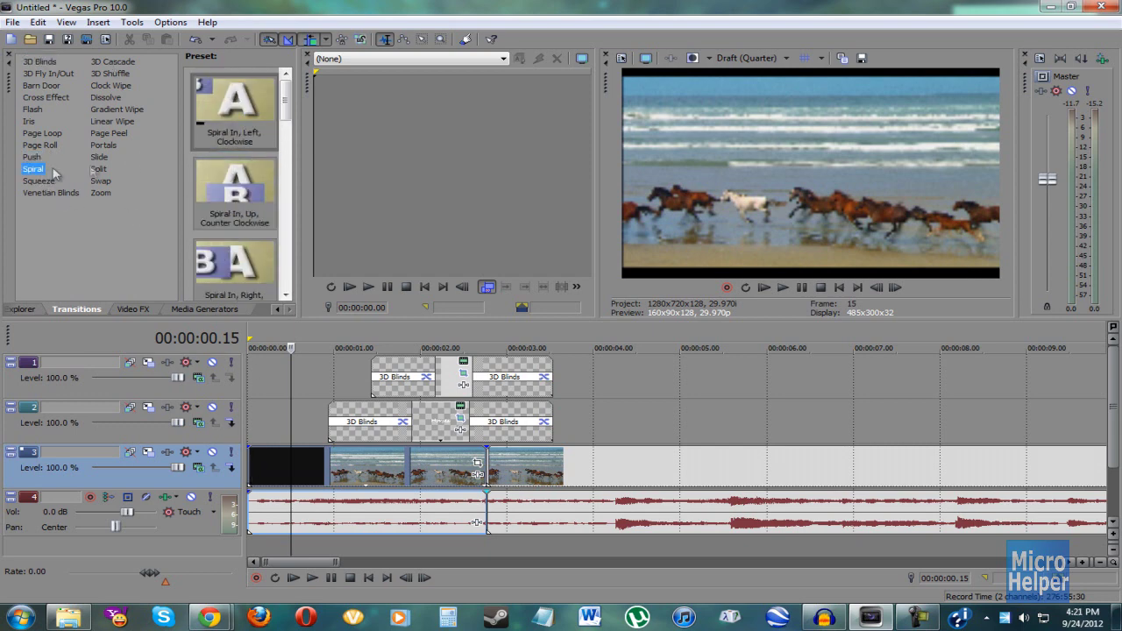
pyautogui.moveTo(211, 119); pyautogui.dragTo(250, 474)
pyautogui.click(617, 203)
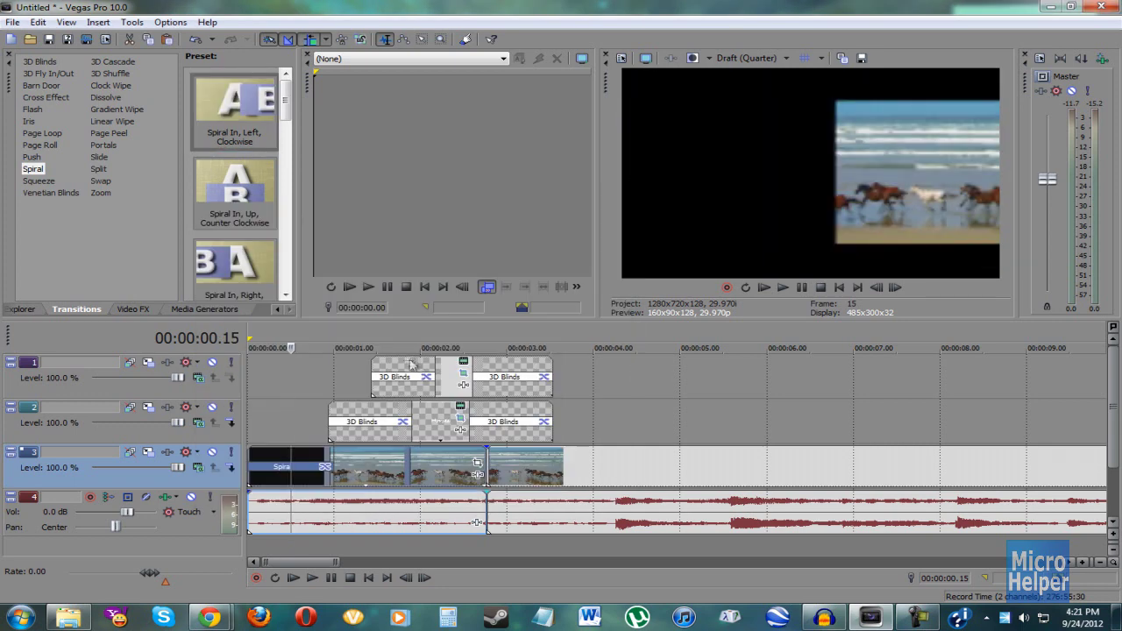
# Step: Play the project from the beginning to review the spiral opening and both titles
pyautogui.click(252, 396)
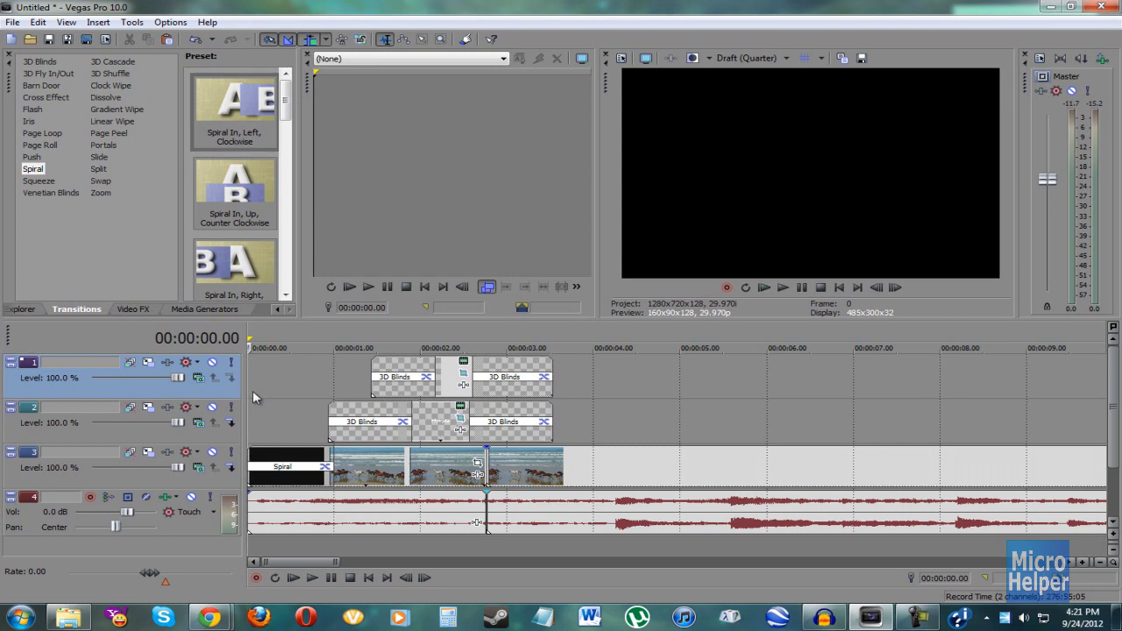
pyautogui.press('space')
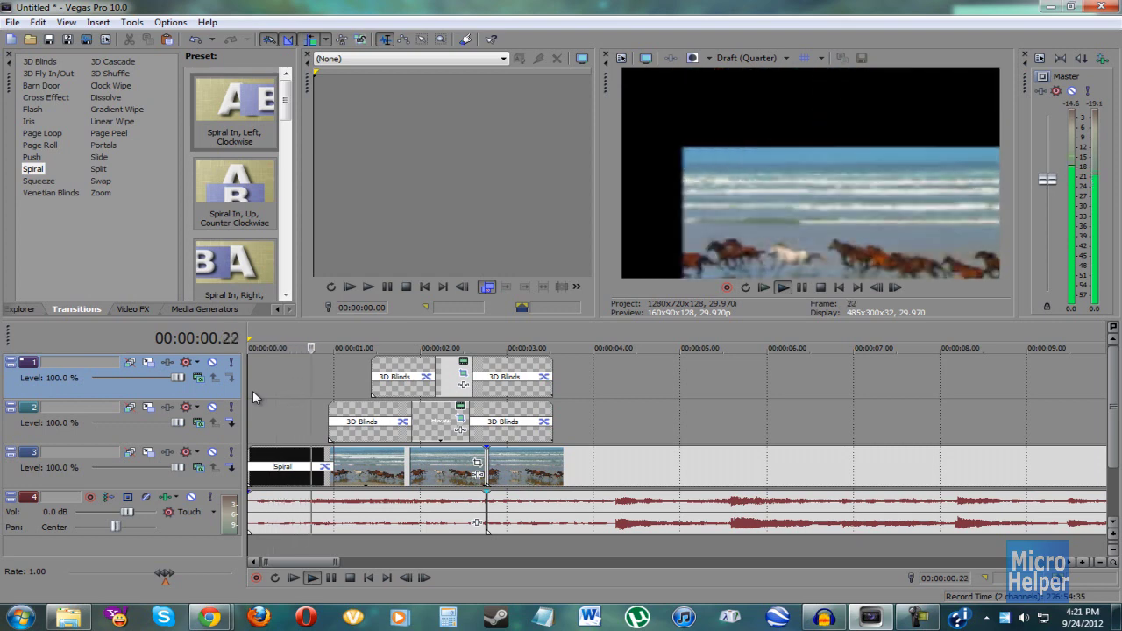
pyautogui.press('Return')
pyautogui.press('Return')
pyautogui.press('Home')
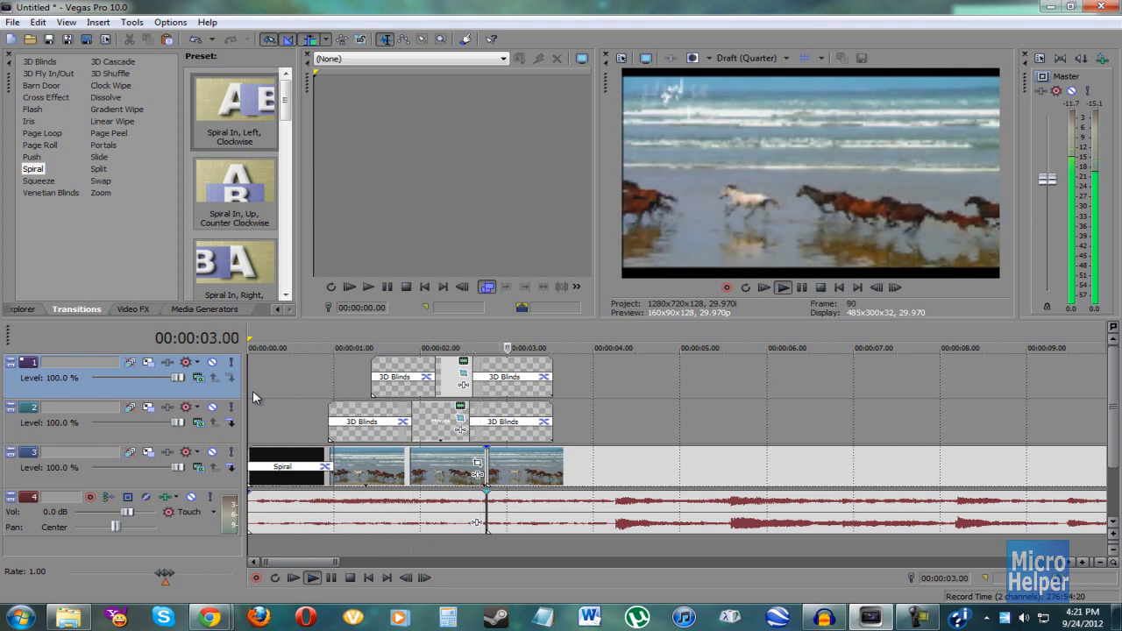
pyautogui.press('Return')
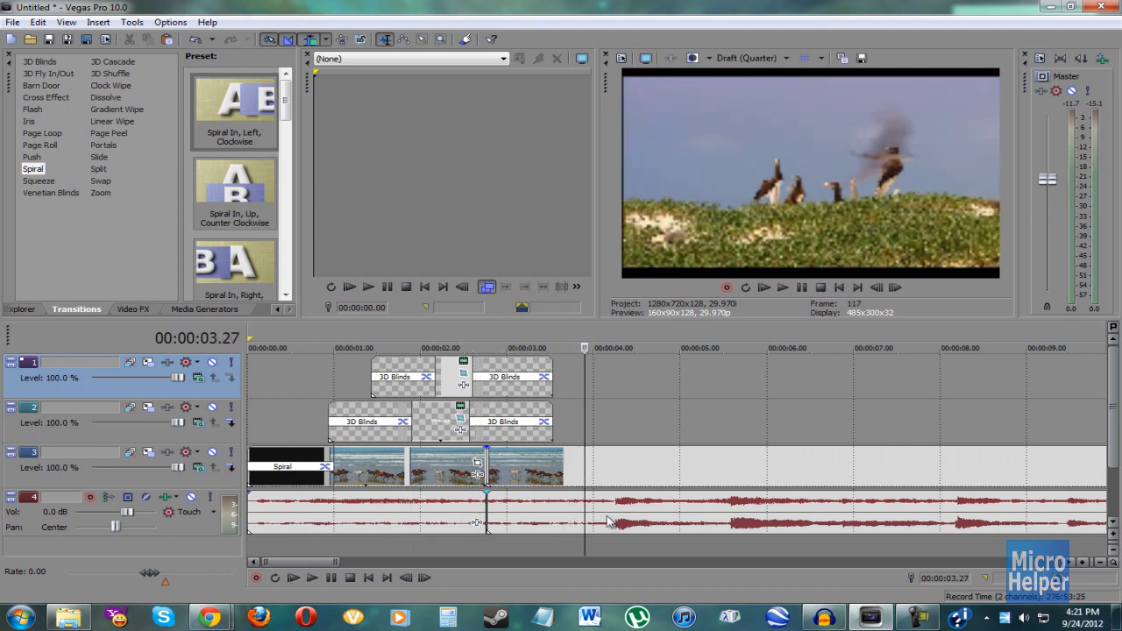
# Step: Split the events on all tracks at 00:00:02.10 with no event selected, and undo the split
pyautogui.click(435, 422)
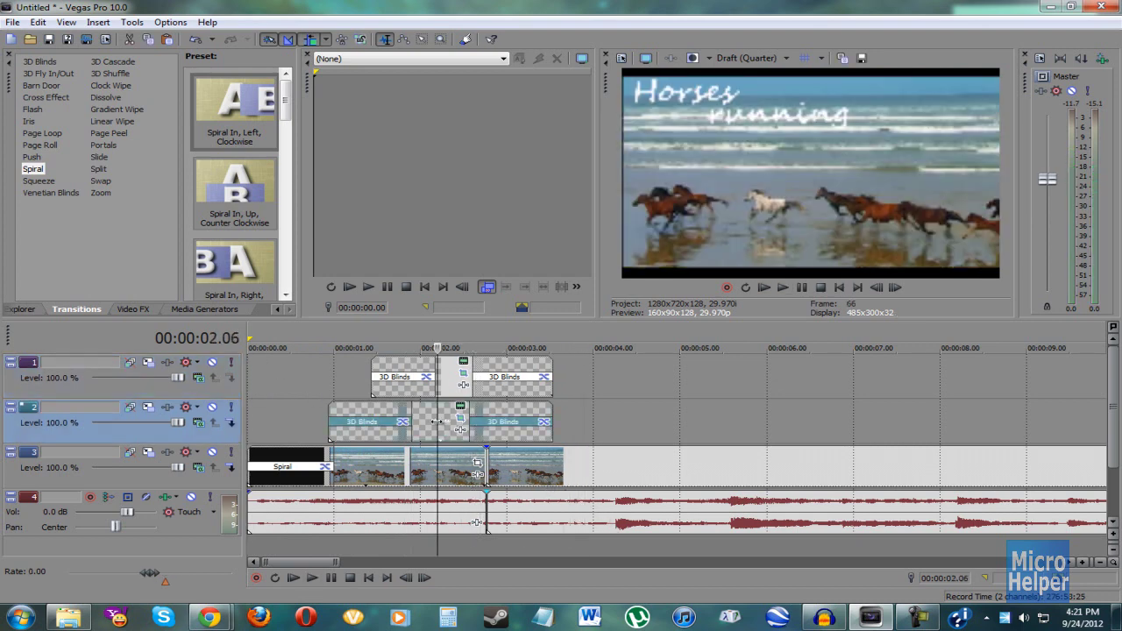
pyautogui.click(449, 425)
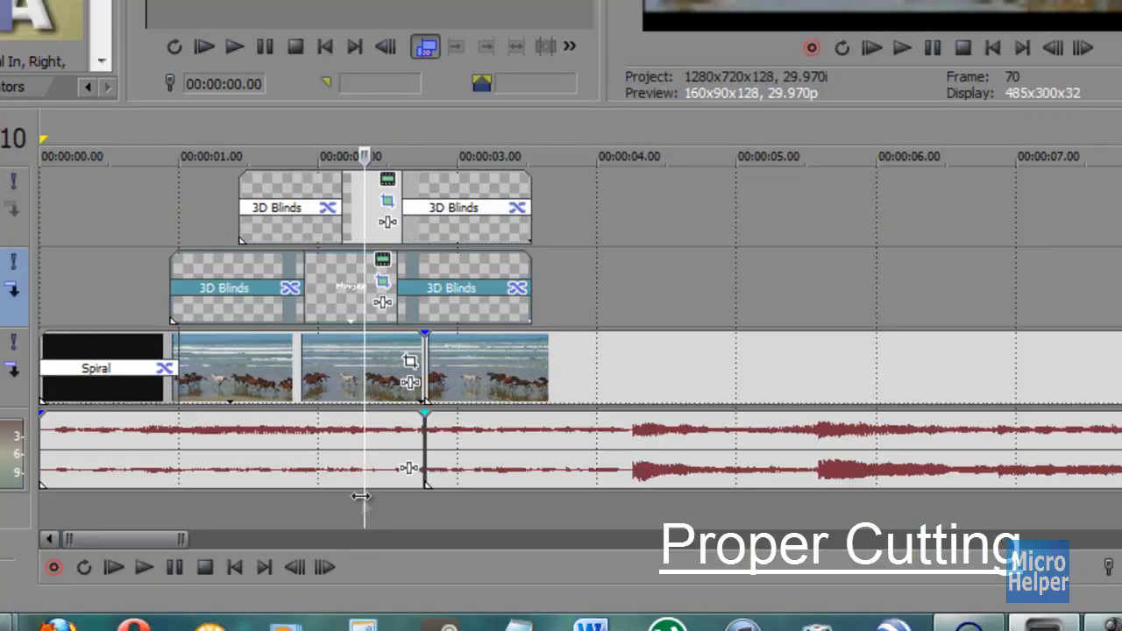
pyautogui.scroll(-1, 579, 333)
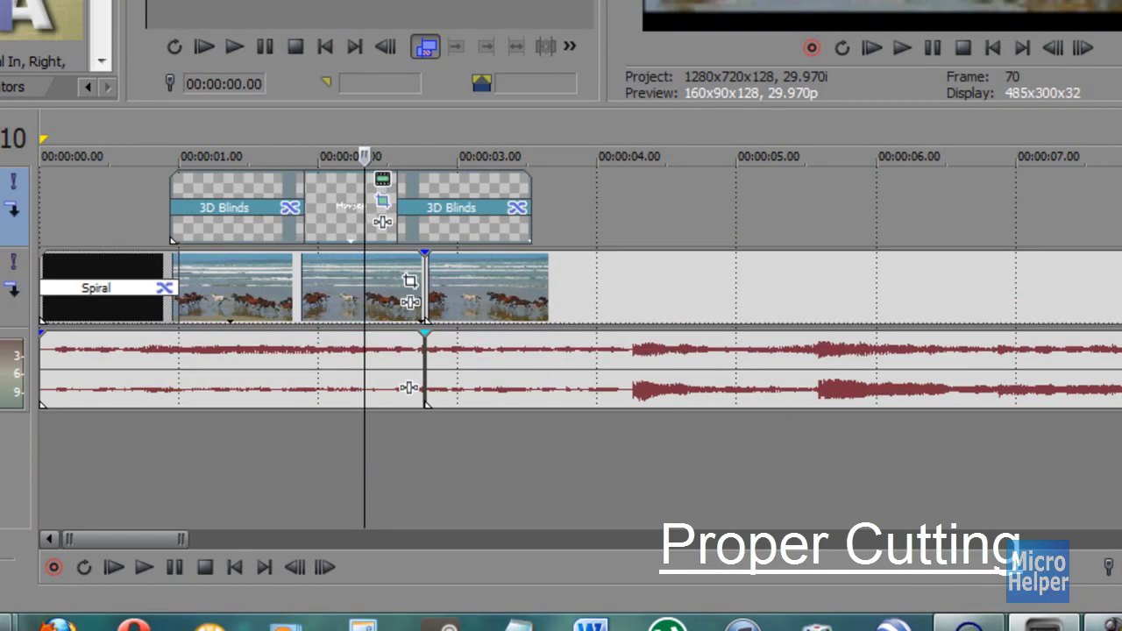
pyautogui.click(363, 459)
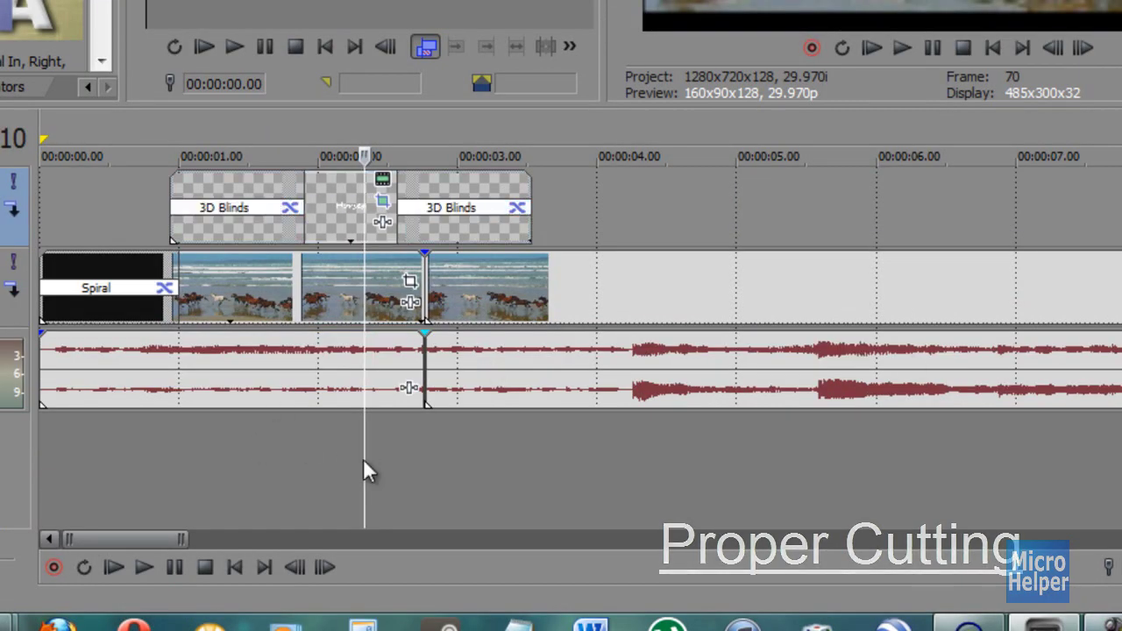
pyautogui.press('s')
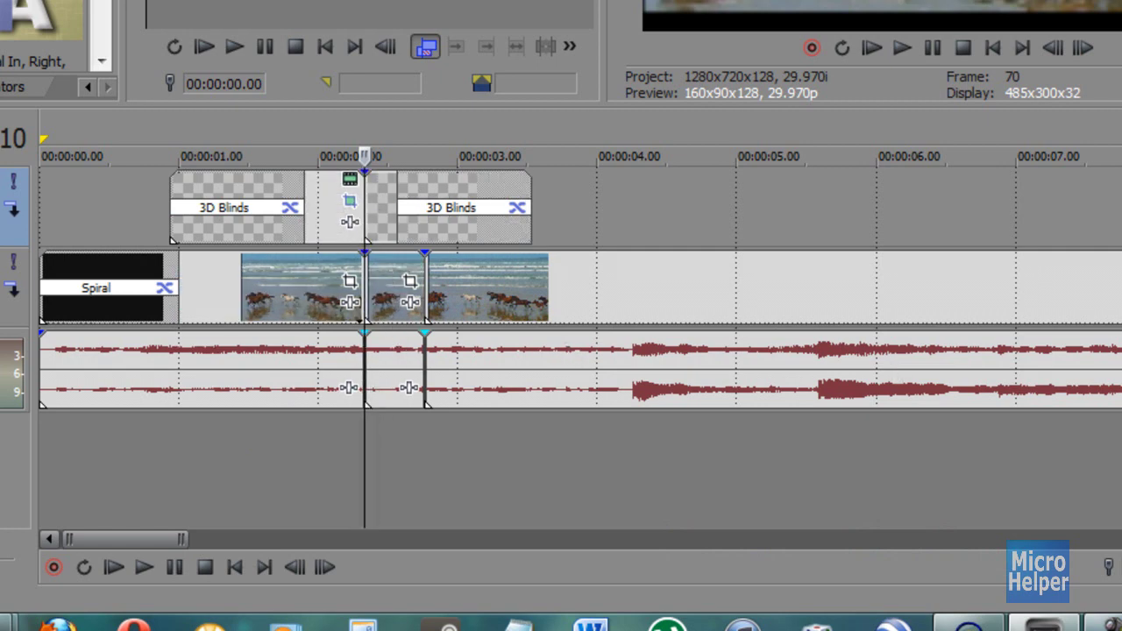
pyautogui.scroll(1, 378, 438)
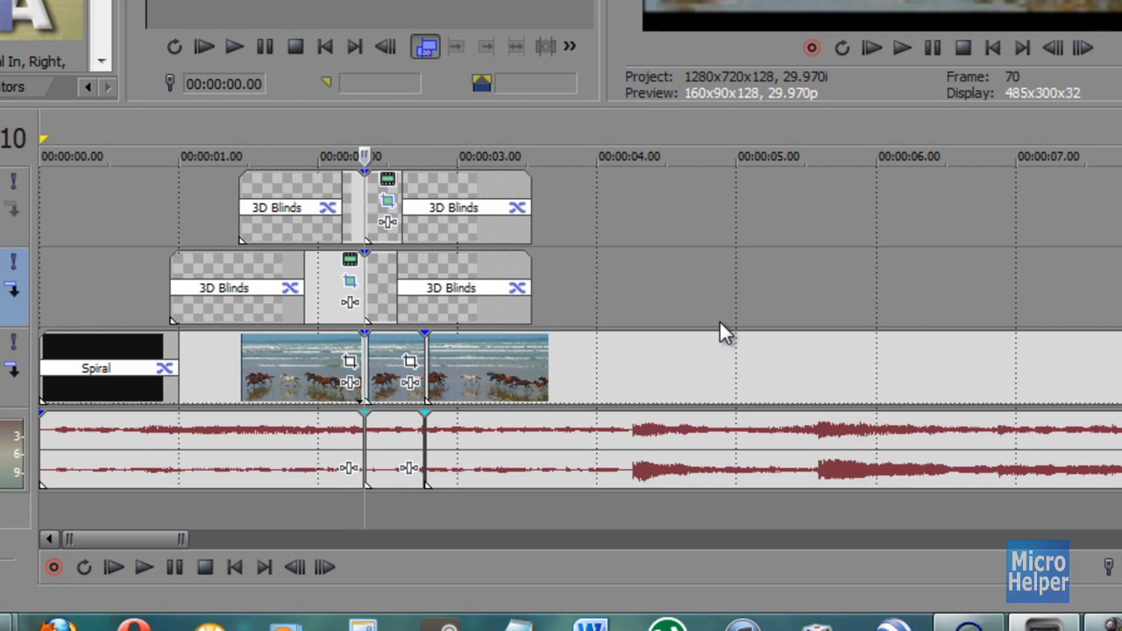
pyautogui.hotkey('ctrl', 'z')
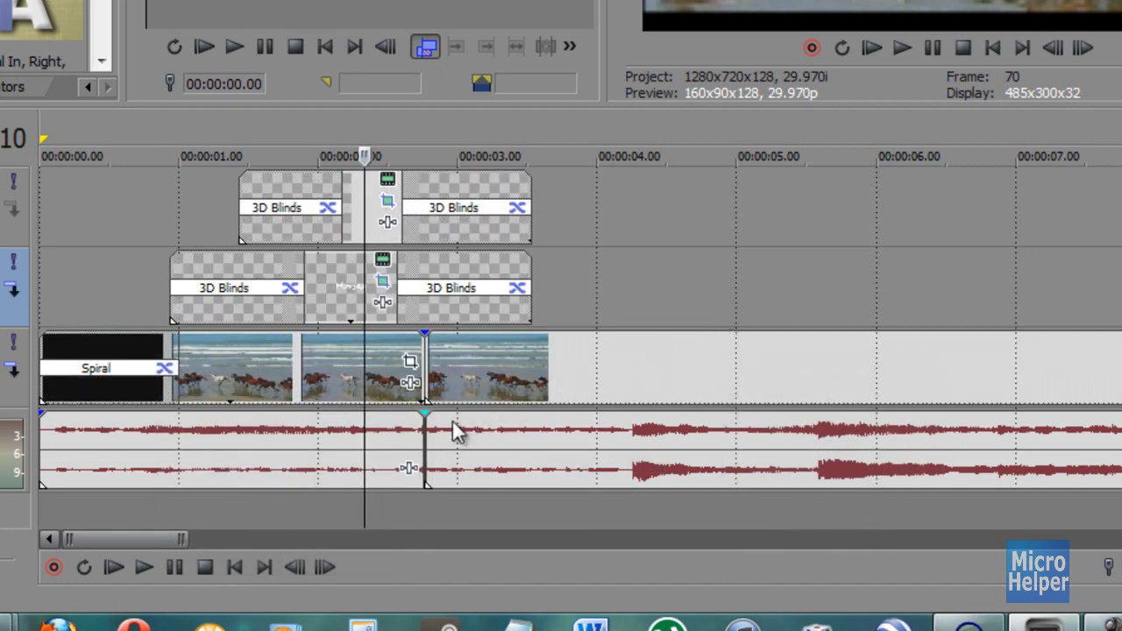
# Step: Select only the running title and split it at 00:00:02.10
pyautogui.scroll(2, 452, 421)
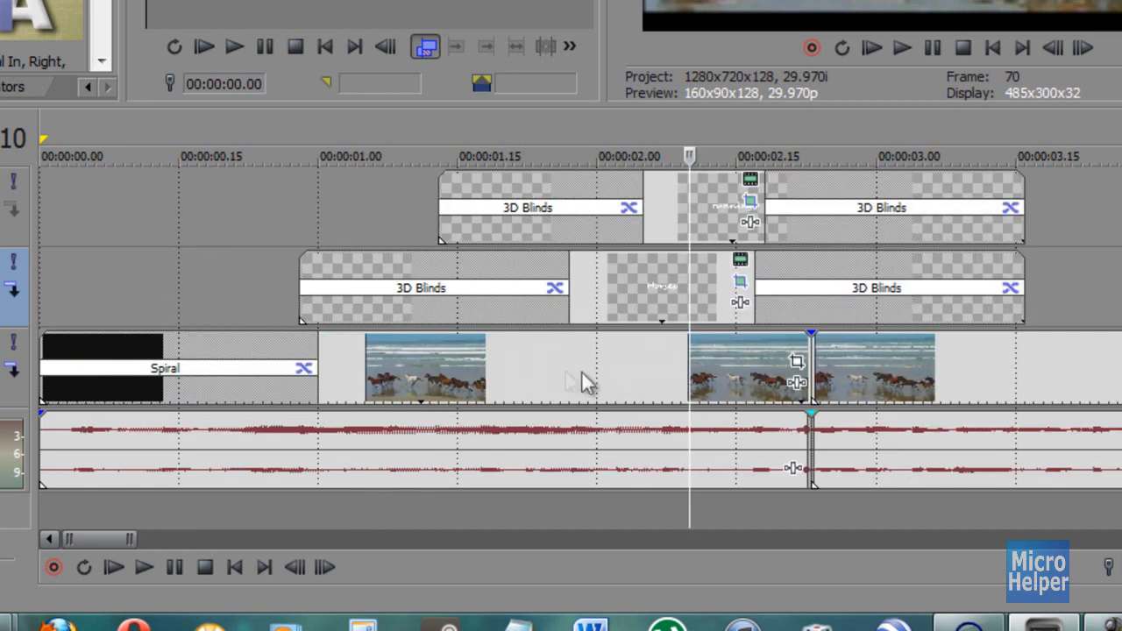
pyautogui.click(607, 368)
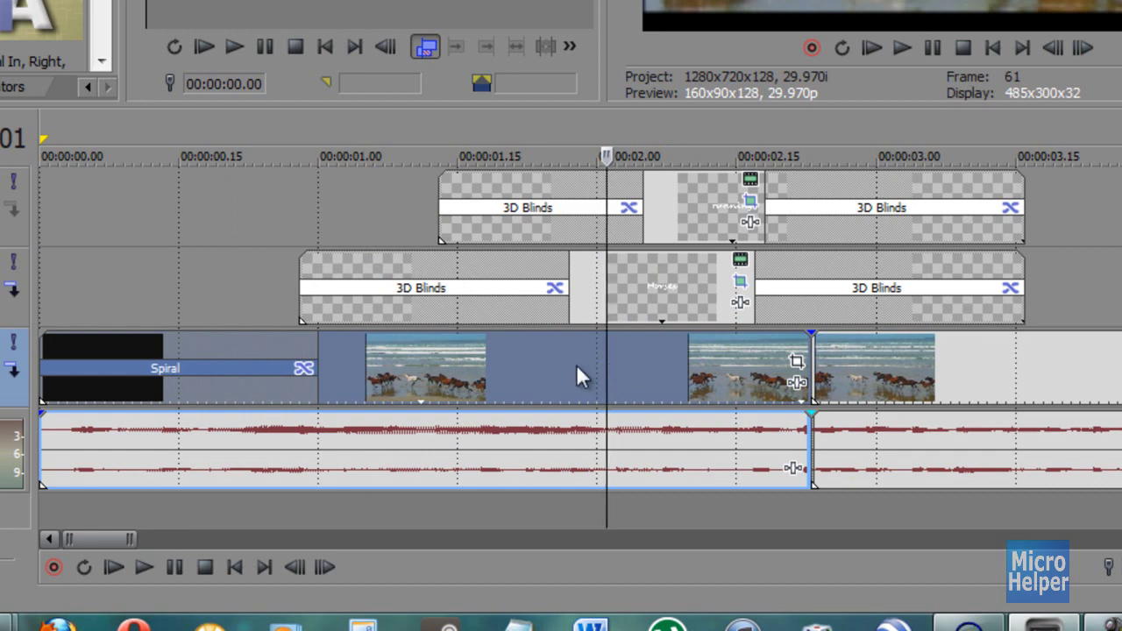
pyautogui.click(576, 365)
pyautogui.click(625, 287)
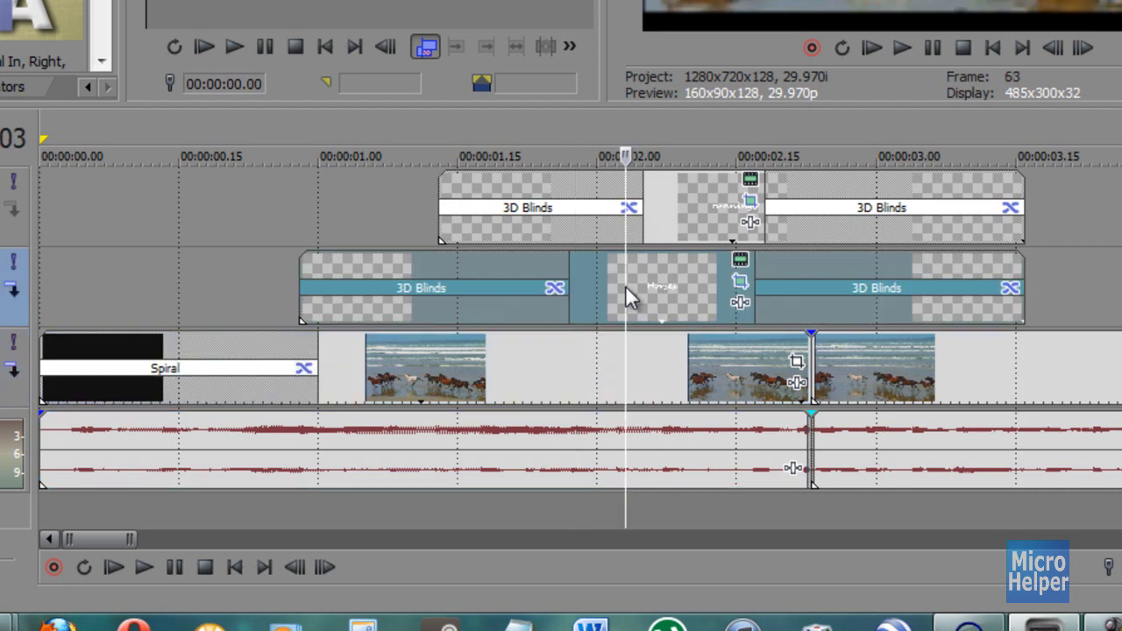
pyautogui.click(680, 215)
pyautogui.click(688, 202)
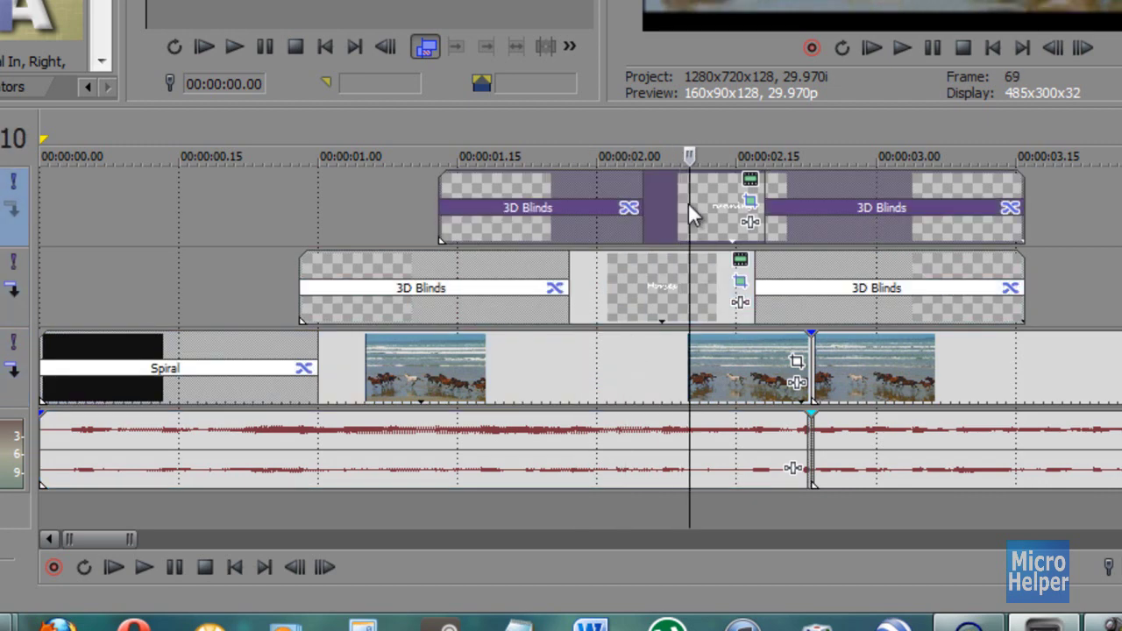
pyautogui.press('s')
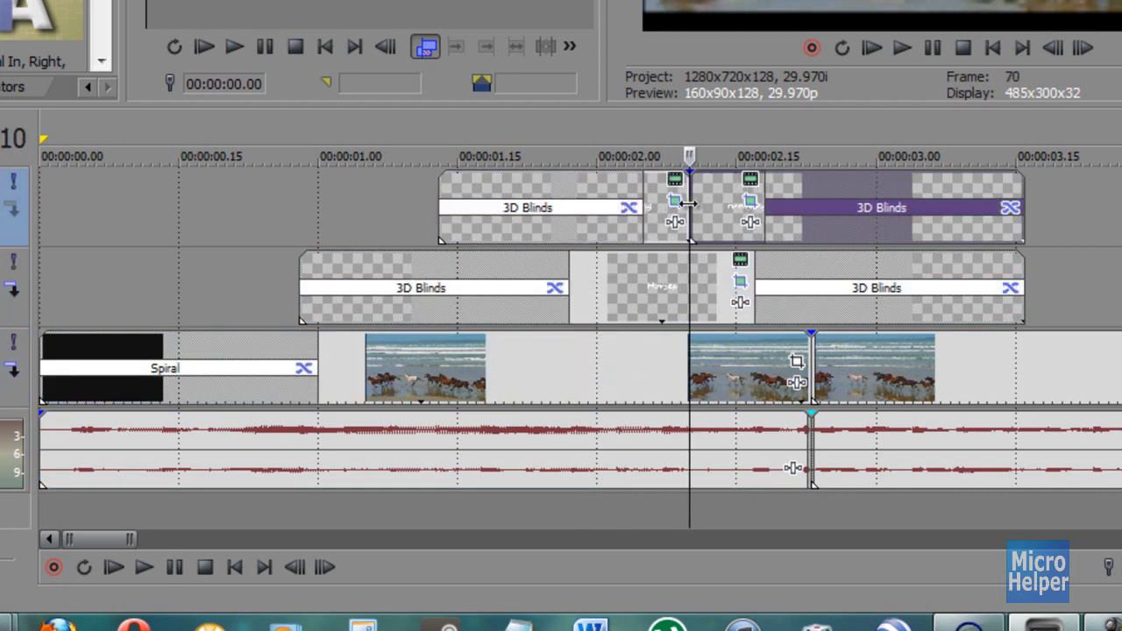
# Step: Split the selected Wildlife event at 00:00:01.19, and with nothing selected split the remaining tracks at the same time
pyautogui.click(493, 360)
pyautogui.press('s')
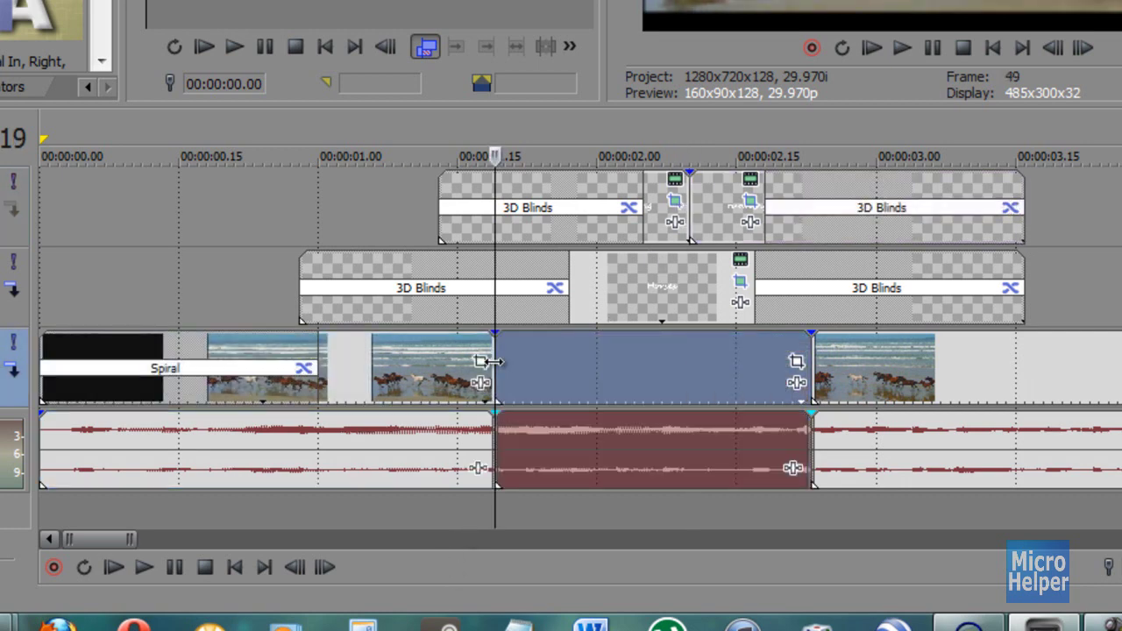
pyautogui.click(491, 518)
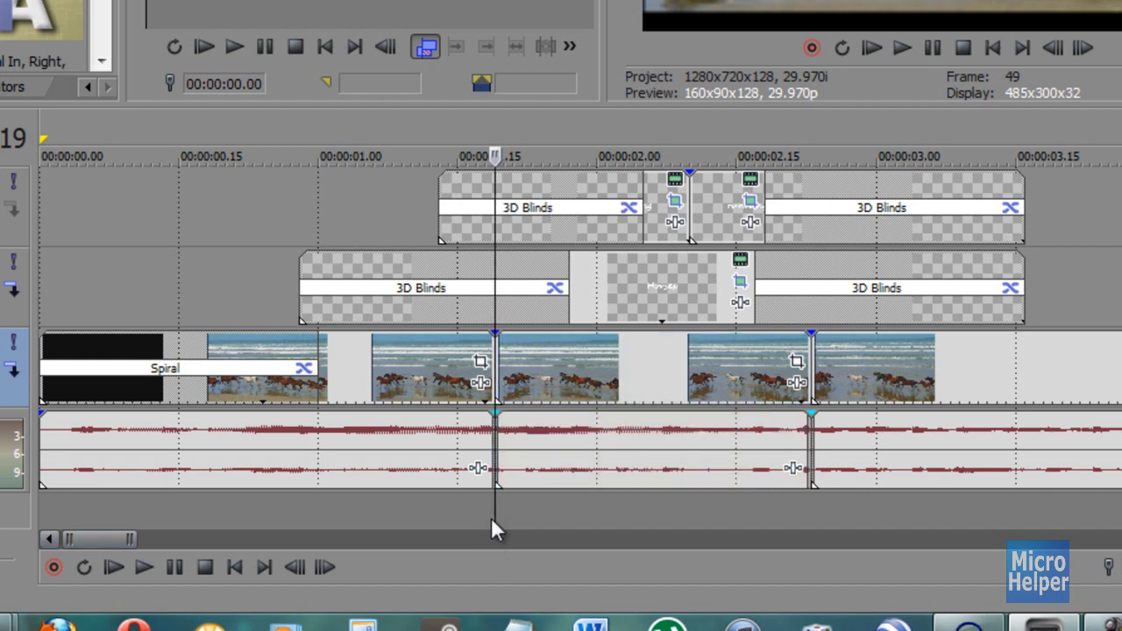
pyautogui.press('s')
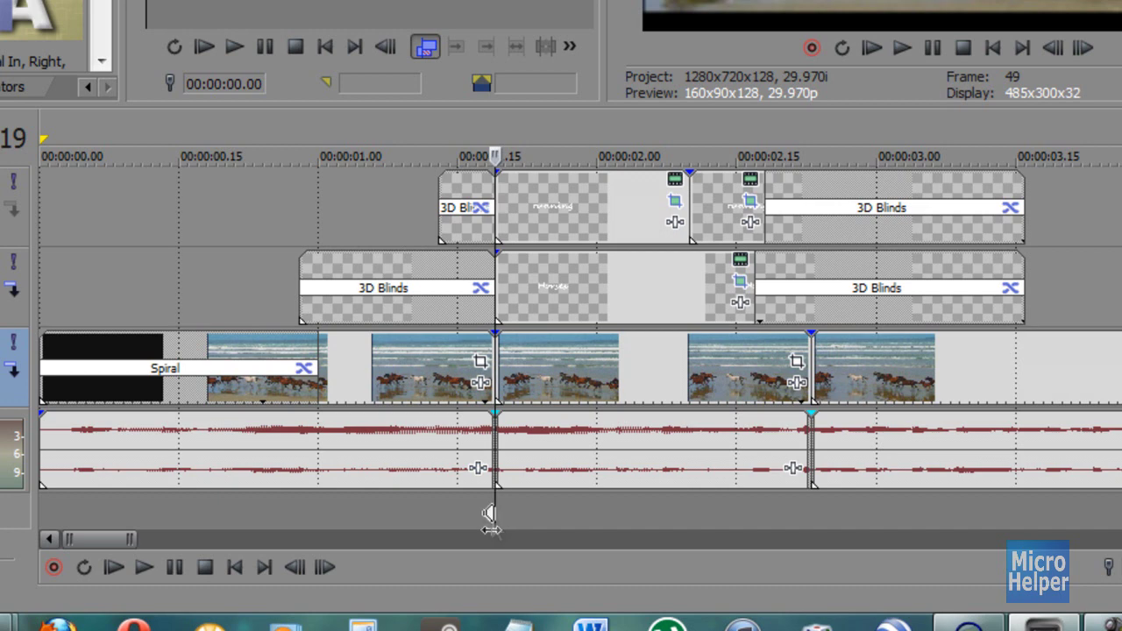
# Step: Undo all the practice splits on the titles and the Wildlife clip
pyautogui.hotkey('ctrl', 'z')
pyautogui.hotkey('ctrl', 'z')
pyautogui.hotkey('ctrl', 'z')
pyautogui.hotkey('ctrl', 'z')
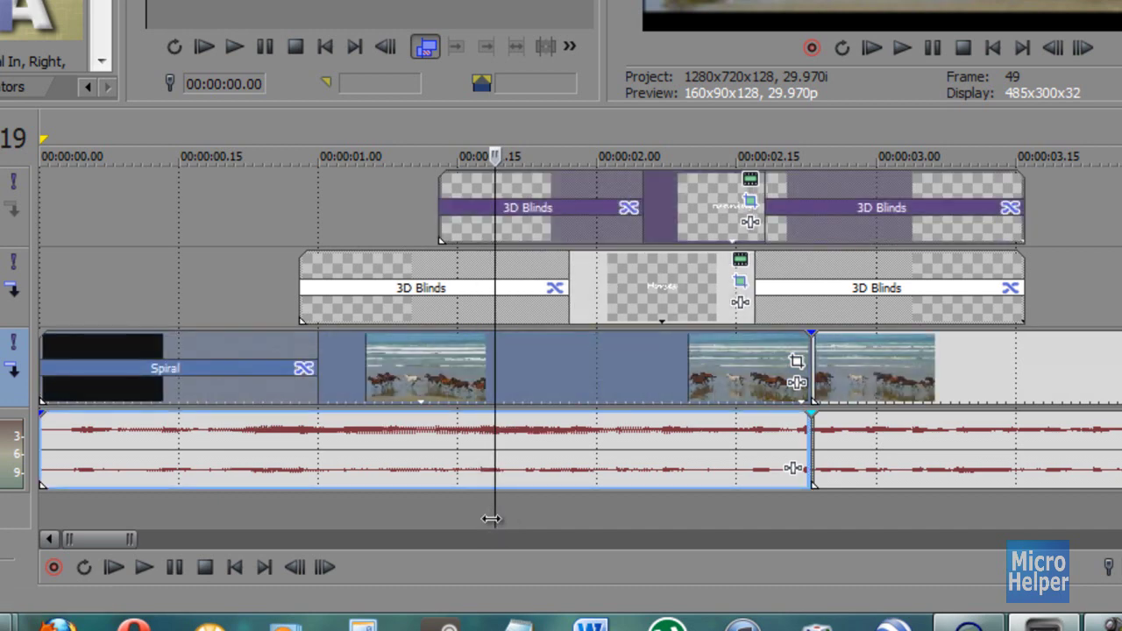
# Step: Add a Default Text event reading Birds to track 1, starting at about 00:00:04.06
pyautogui.scroll(-3, 491, 518)
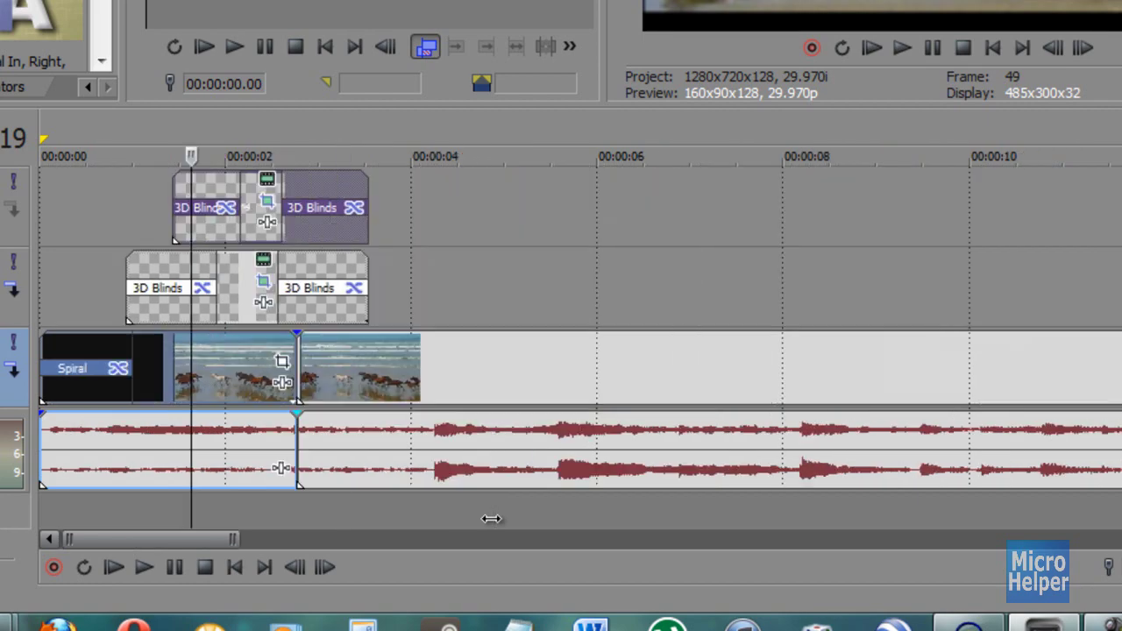
pyautogui.scroll(-3, 489, 518)
pyautogui.scroll(5, 488, 518)
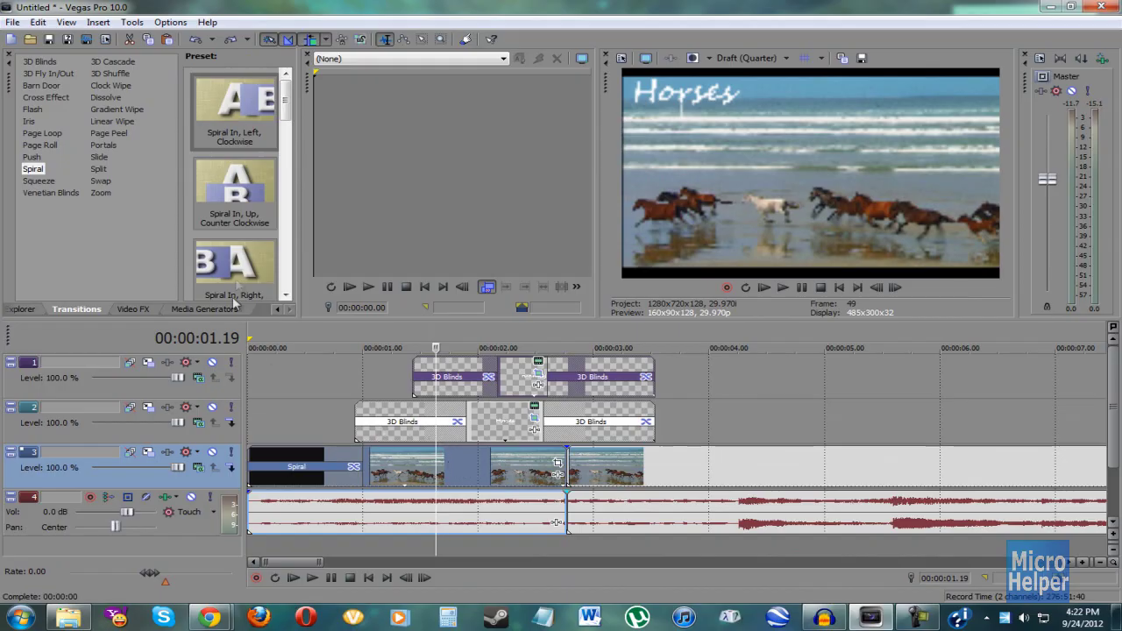
pyautogui.click(199, 309)
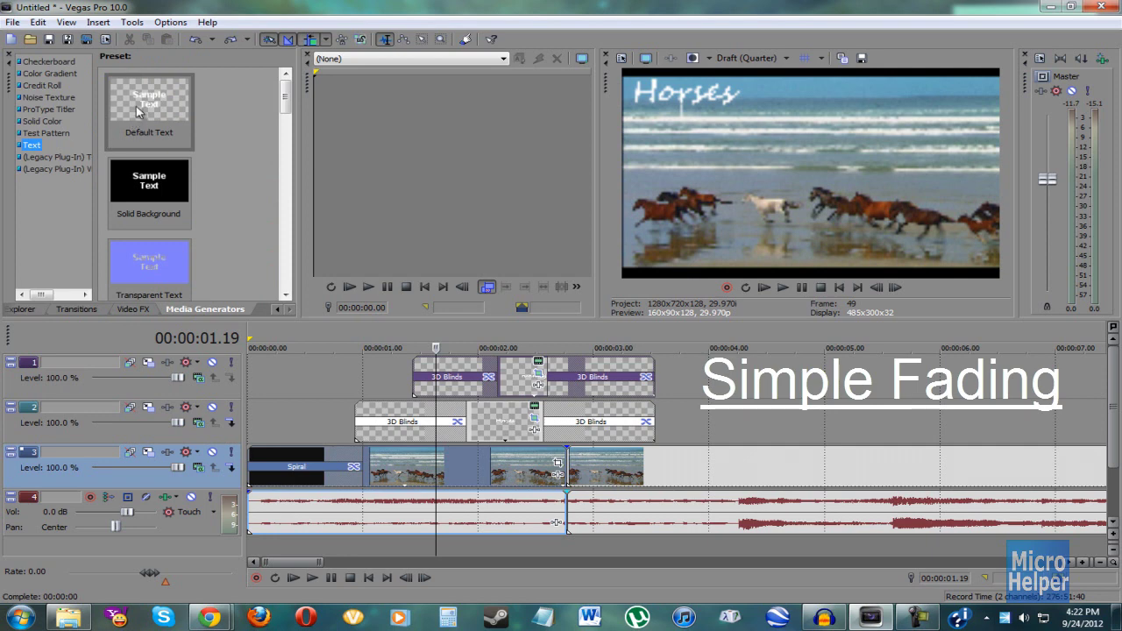
pyautogui.moveTo(137, 110); pyautogui.dragTo(743, 386)
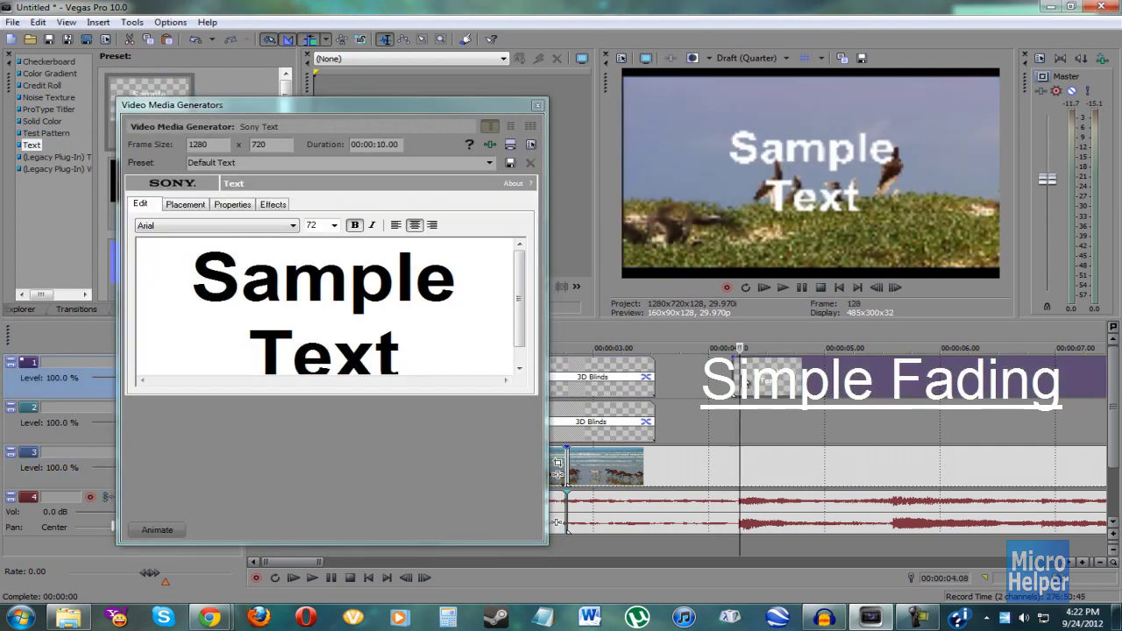
pyautogui.doubleClick(200, 275)
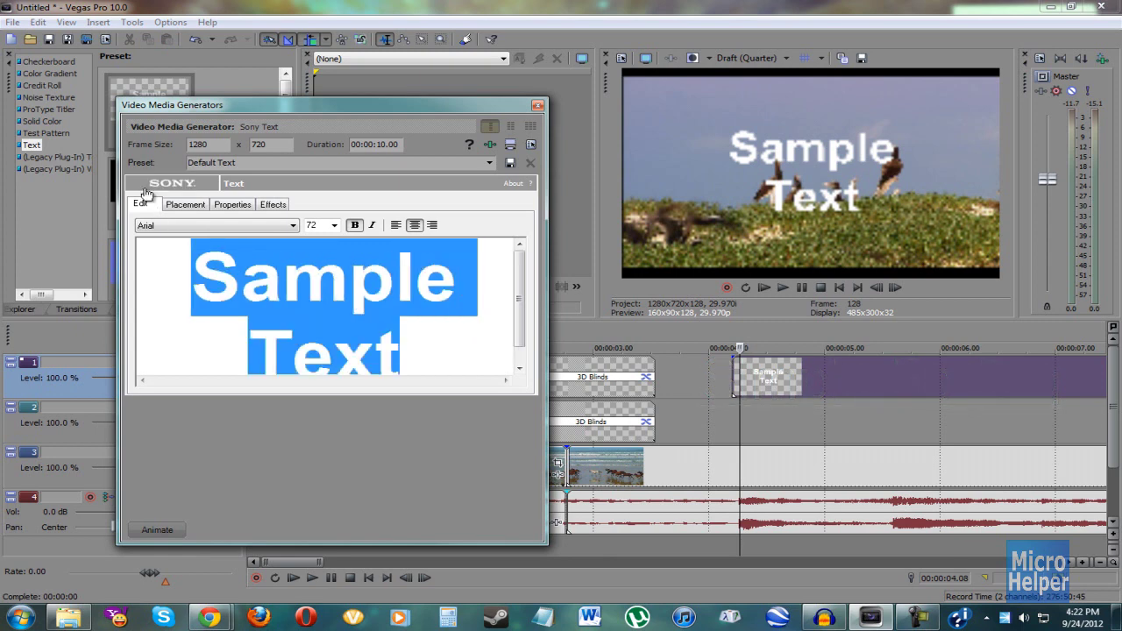
pyautogui.write('bird')
pyautogui.click(747, 419)
# Step: Fade in the Birds title until about 00:00:04.11 and play it back from the event's start
pyautogui.scroll(8, 745, 426)
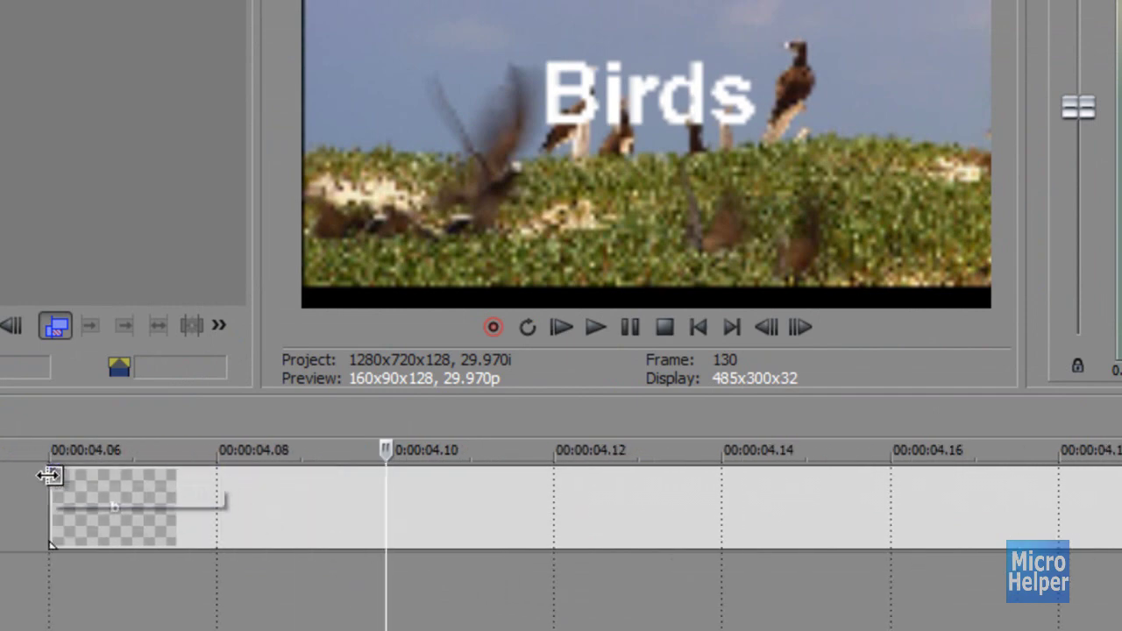
pyautogui.moveTo(39, 471); pyautogui.dragTo(469, 477)
pyautogui.click(63, 529)
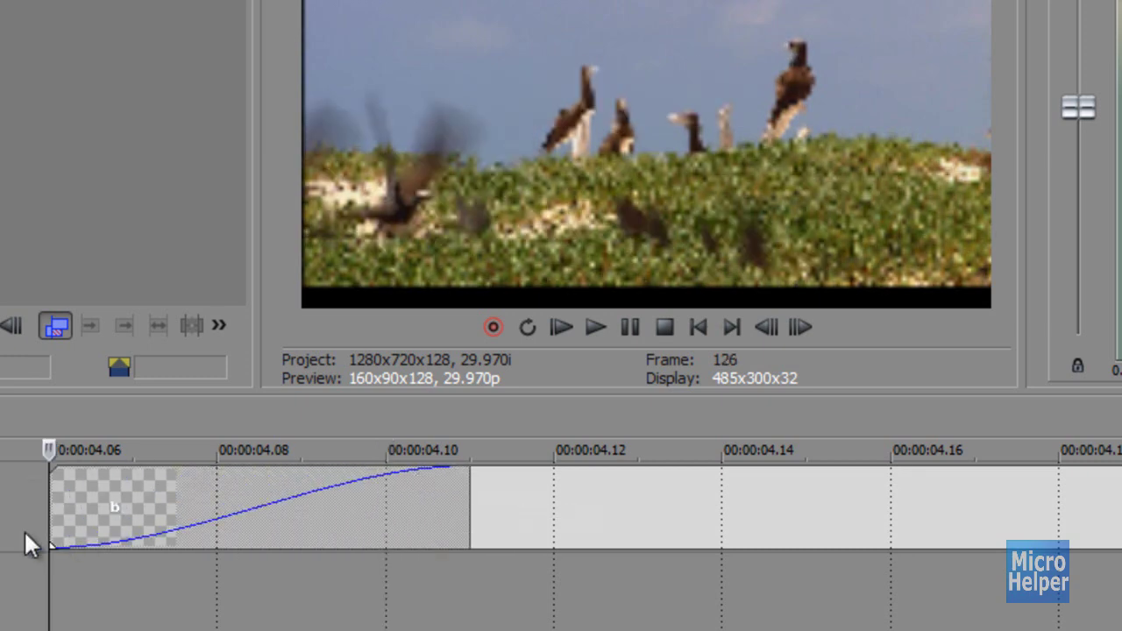
pyautogui.press('space')
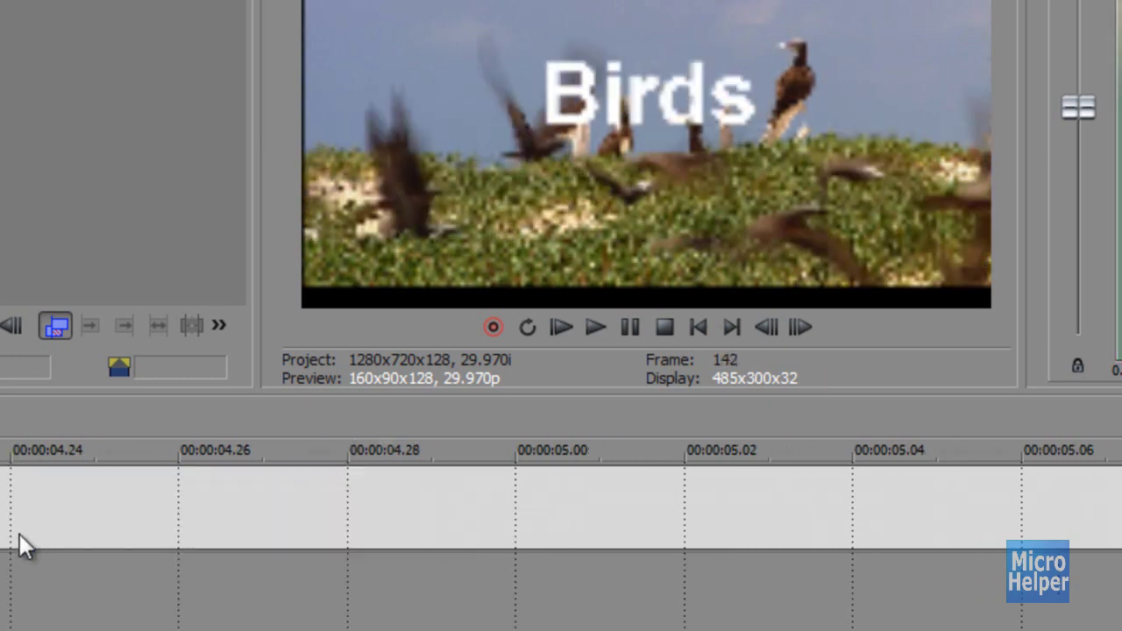
# Step: Lengthen the Birds title's fade-in to about 00:00:05.07 and play it back
pyautogui.scroll(-4, 24, 532)
pyautogui.moveTo(259, 498); pyautogui.dragTo(533, 509)
pyautogui.moveTo(165, 618); pyautogui.dragTo(185, 618)
pyautogui.click(210, 614)
pyautogui.press('space')
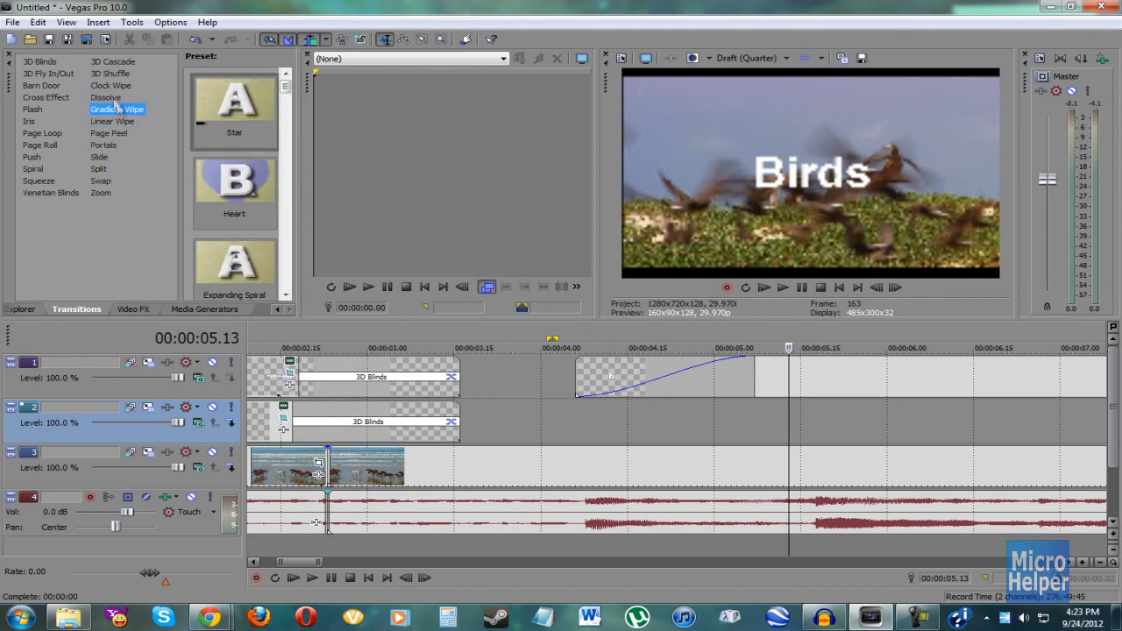
# Step: Apply the Clock Wipe transition, Clockwise, Soft Edge, to the fade-in of the Birds title
pyautogui.click(109, 98)
pyautogui.click(110, 85)
pyautogui.click(653, 391)
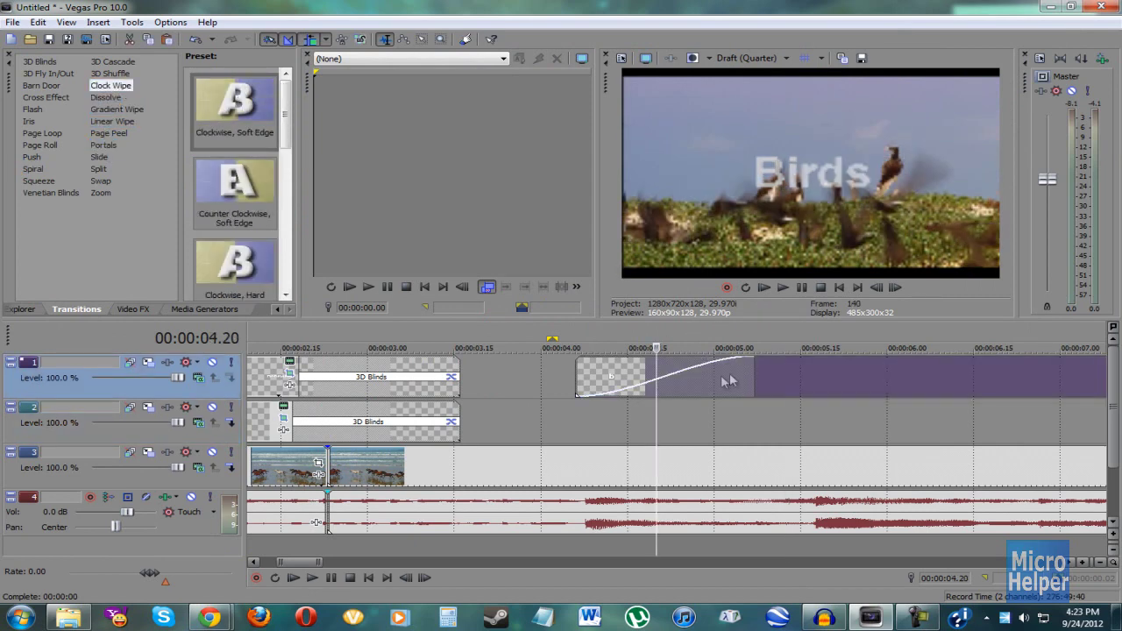
pyautogui.moveTo(235, 104); pyautogui.dragTo(608, 368)
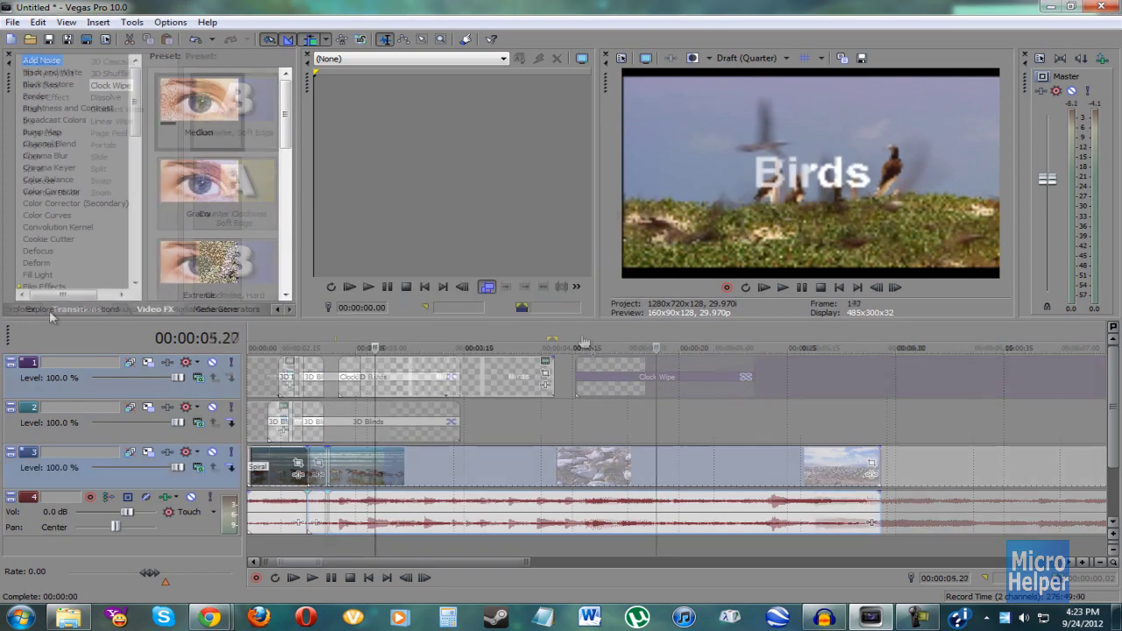
# Step: Apply the Barn Door transition, Vertical, In, No Border, to the end of the Wildlife clip and close its settings
pyautogui.click(41, 308)
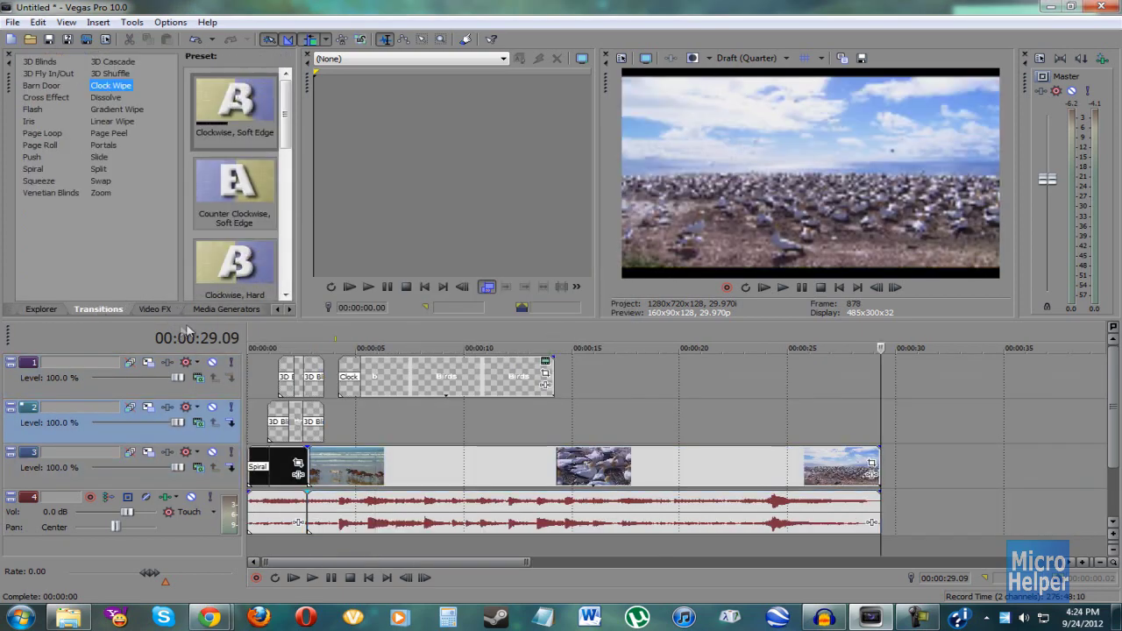
pyautogui.click(41, 85)
pyautogui.click(457, 412)
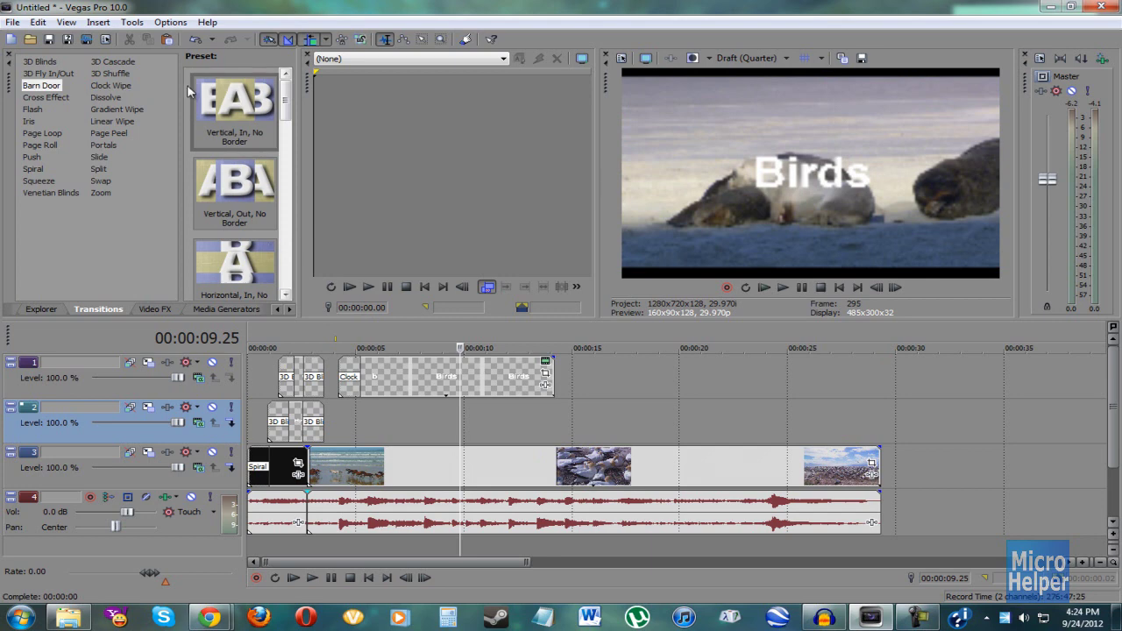
pyautogui.moveTo(213, 97); pyautogui.dragTo(215, 102)
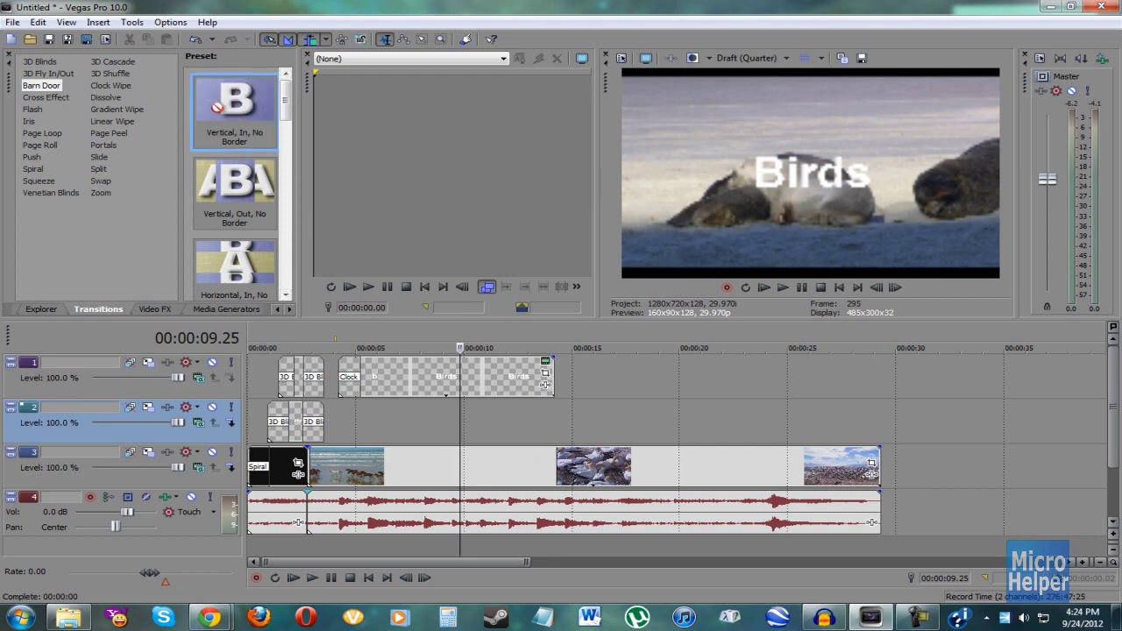
pyautogui.moveTo(720, 388); pyautogui.dragTo(879, 464)
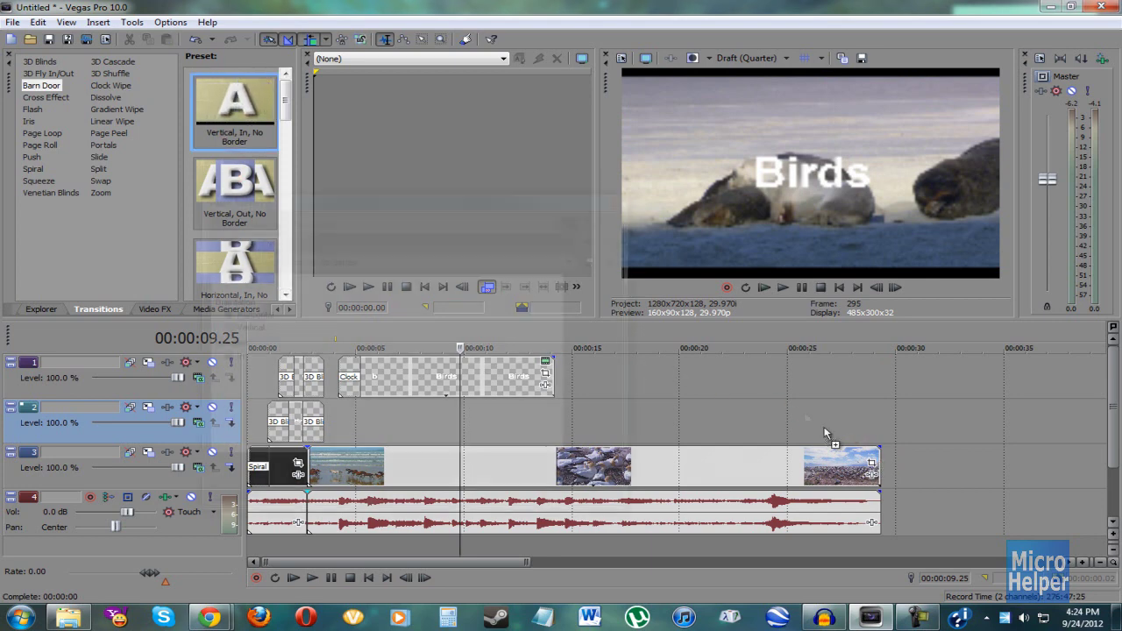
pyautogui.click(617, 204)
pyautogui.click(828, 464)
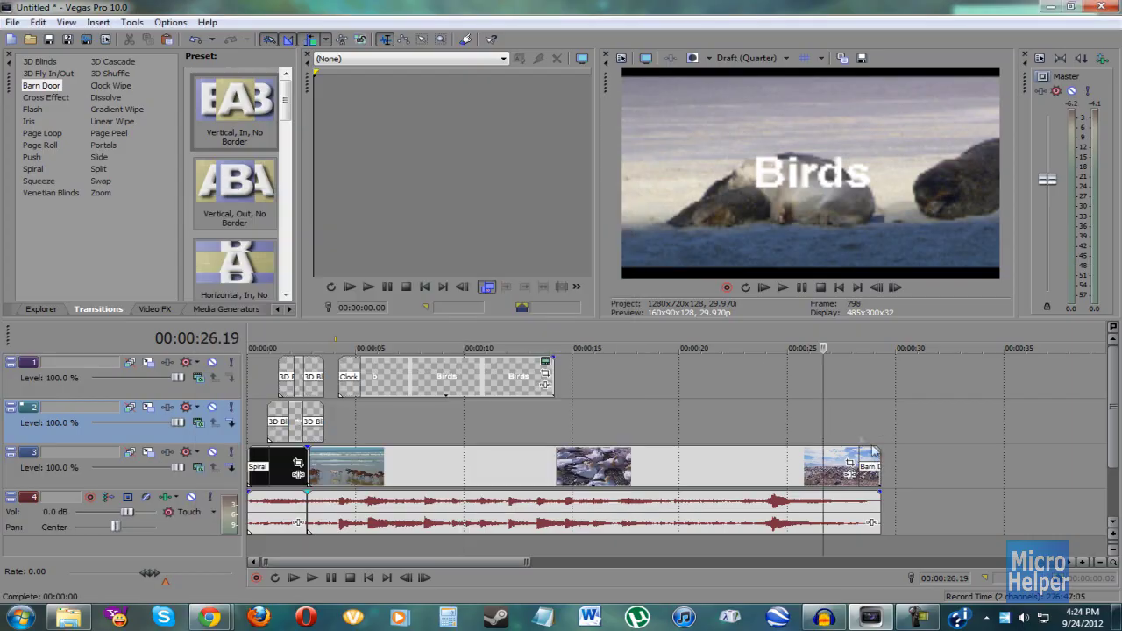
# Step: Lengthen the closing Barn Door transition to begin at about 00:00:26.08 and place the cursor before it at 00:00:25.14
pyautogui.scroll(10, 833, 544)
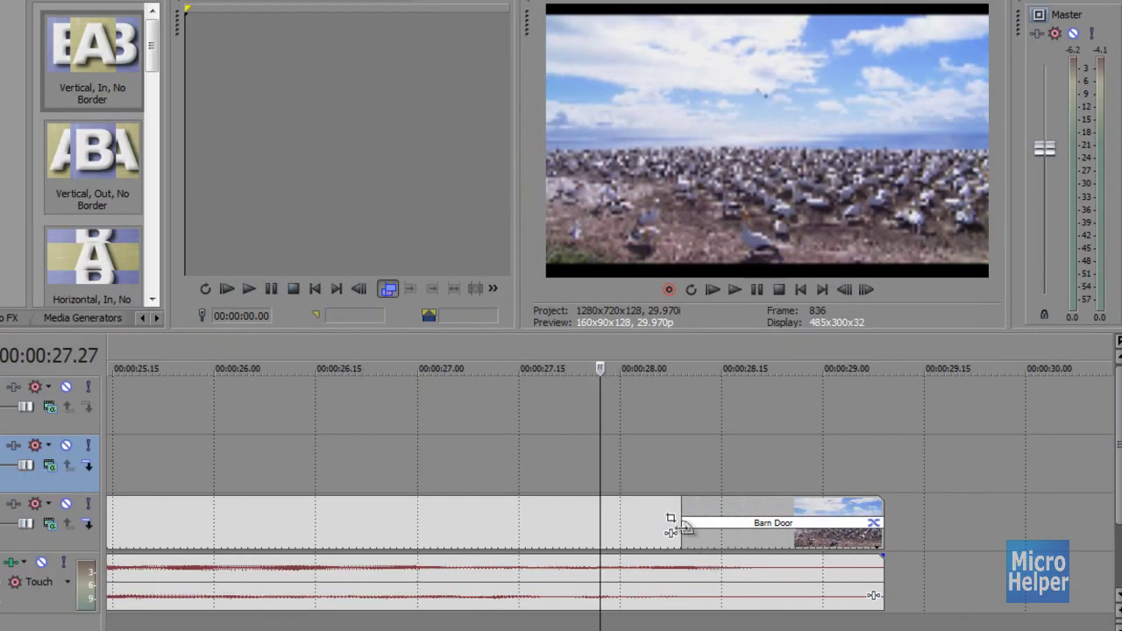
pyautogui.moveTo(677, 526); pyautogui.dragTo(262, 530)
pyautogui.click(214, 470)
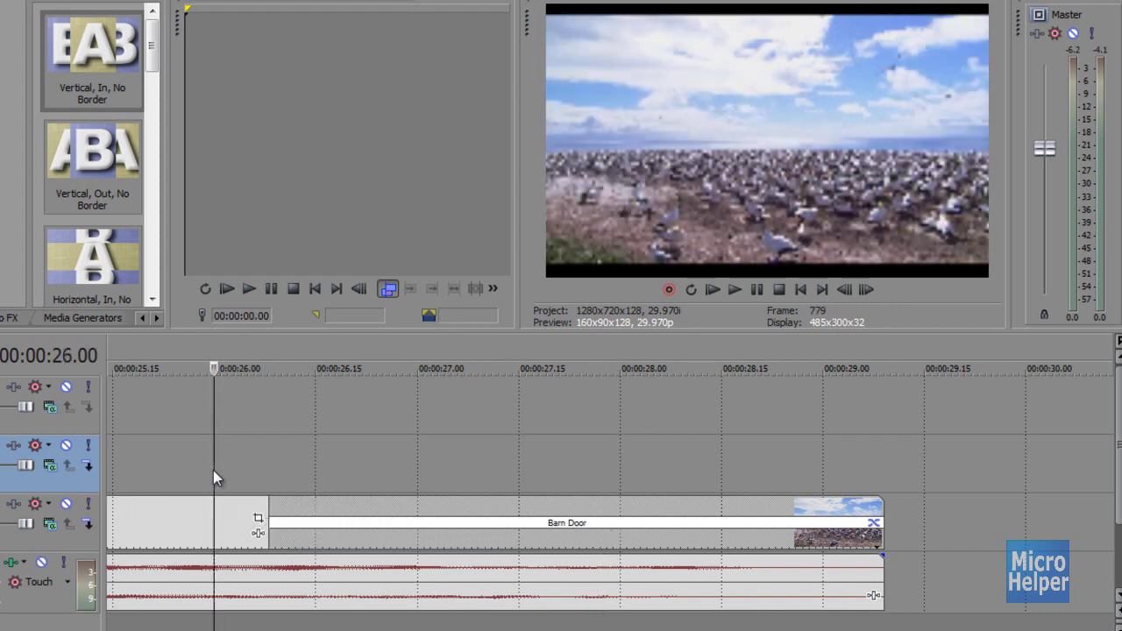
pyautogui.scroll(-8, 471, 497)
pyautogui.click(572, 483)
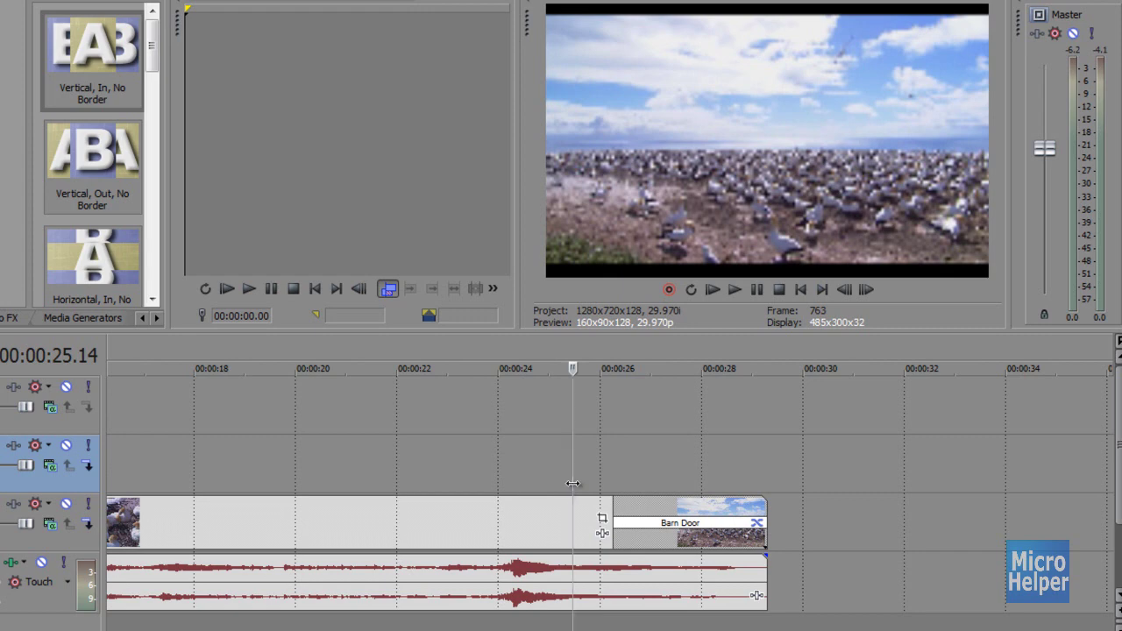
# Step: Play the closing Barn Door transition, shorten the Wildlife clip to end at about 00:00:25.18, and play the ending again
pyautogui.press('space')
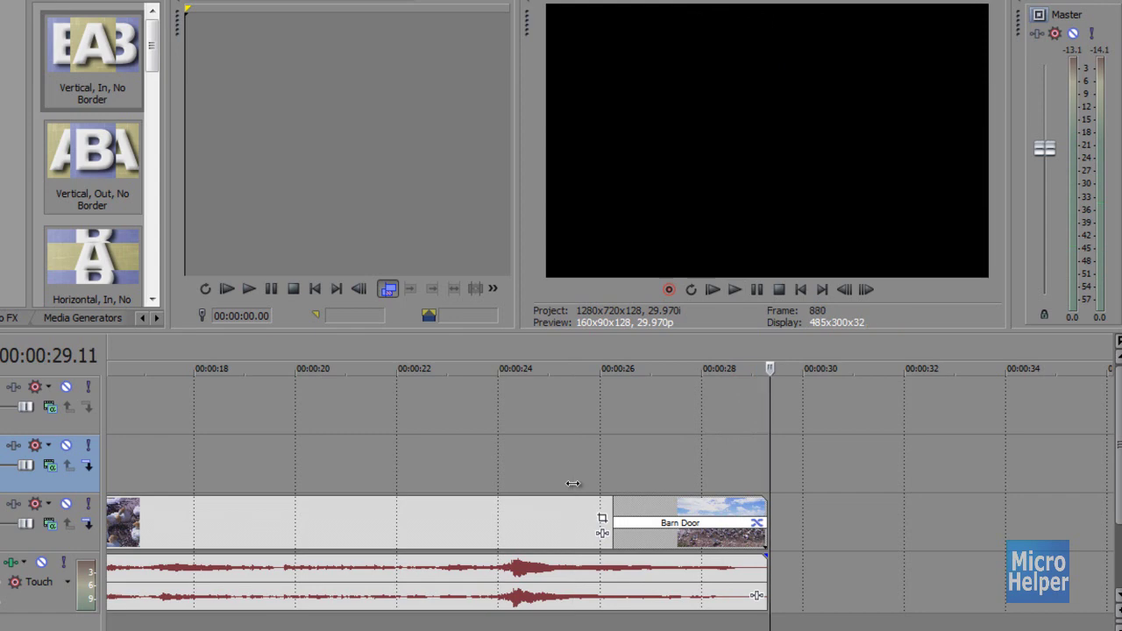
pyautogui.moveTo(765, 544); pyautogui.dragTo(575, 506)
pyautogui.click(538, 466)
pyautogui.click(417, 456)
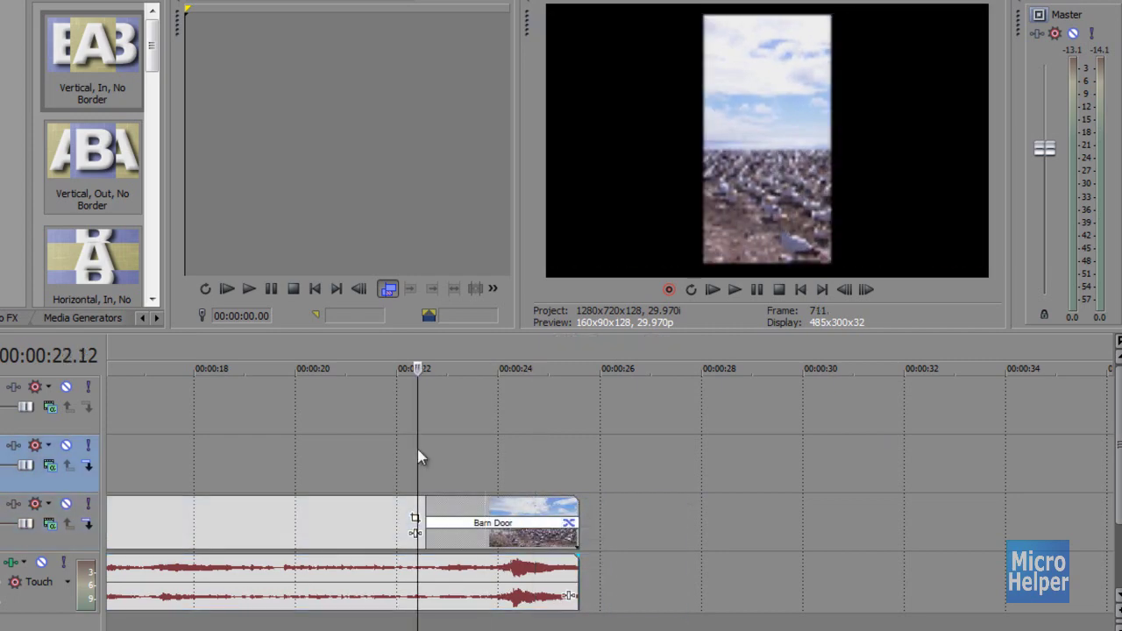
pyautogui.press('space')
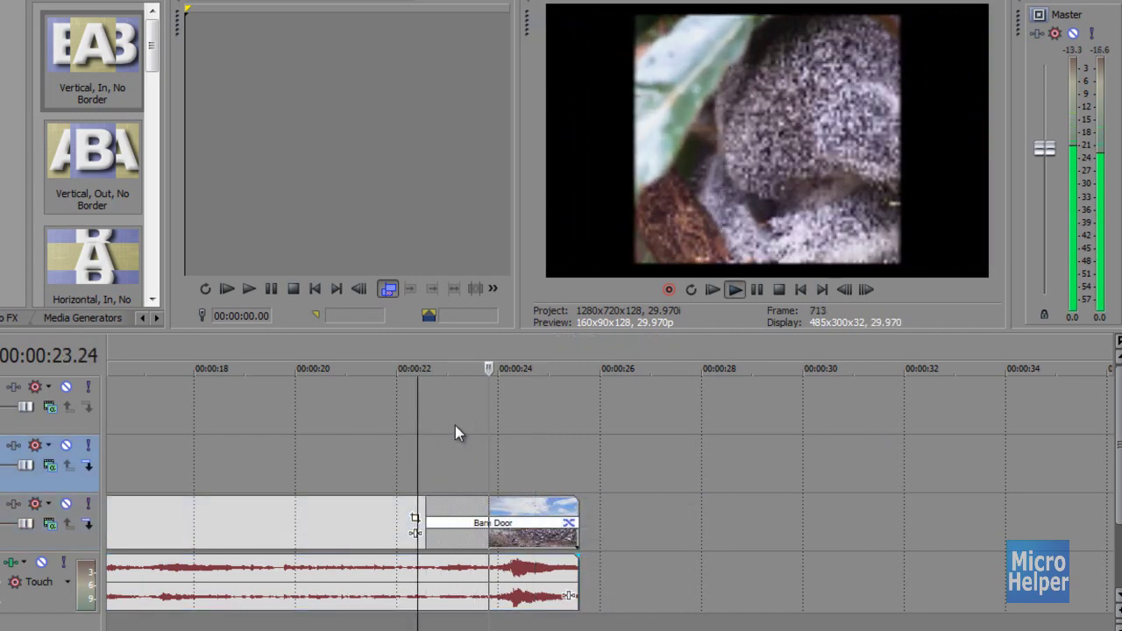
pyautogui.press('Return')
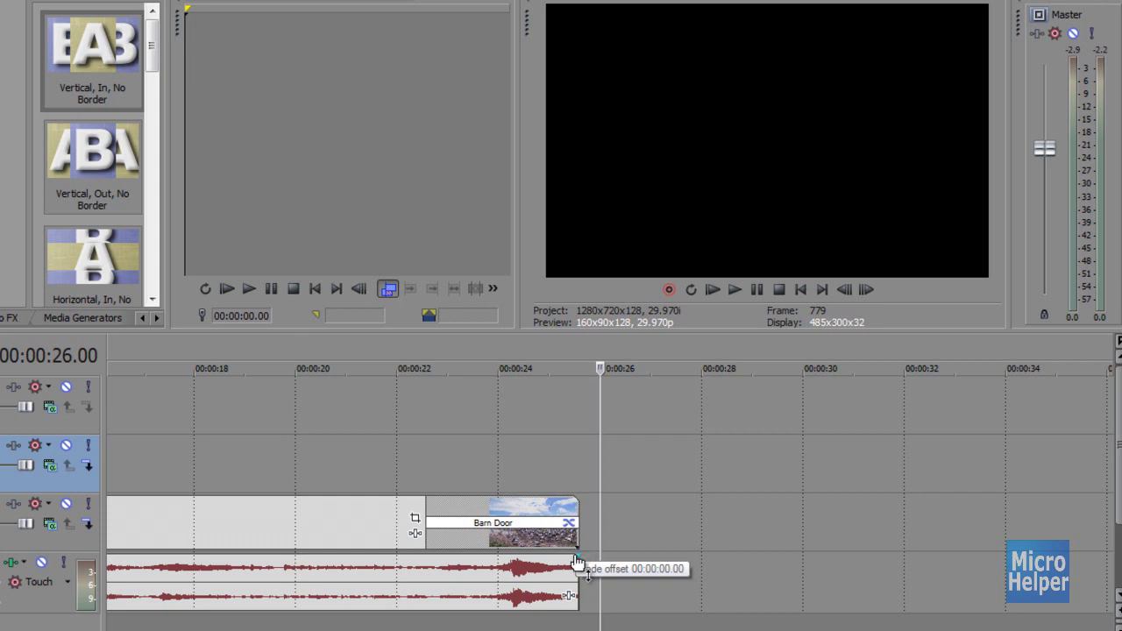
# Step: Fade out the Wildlife audio from the start of the Barn Door transition, about 00:00:22.17, to the clip's end and play it back
pyautogui.click(427, 537)
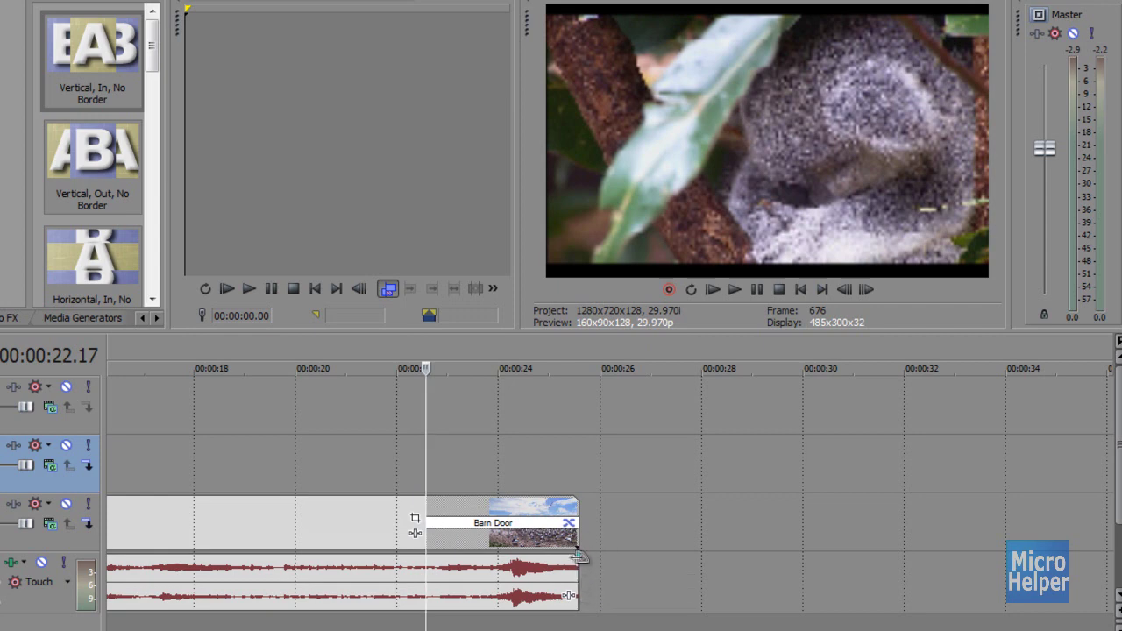
pyautogui.moveTo(572, 557); pyautogui.dragTo(427, 570)
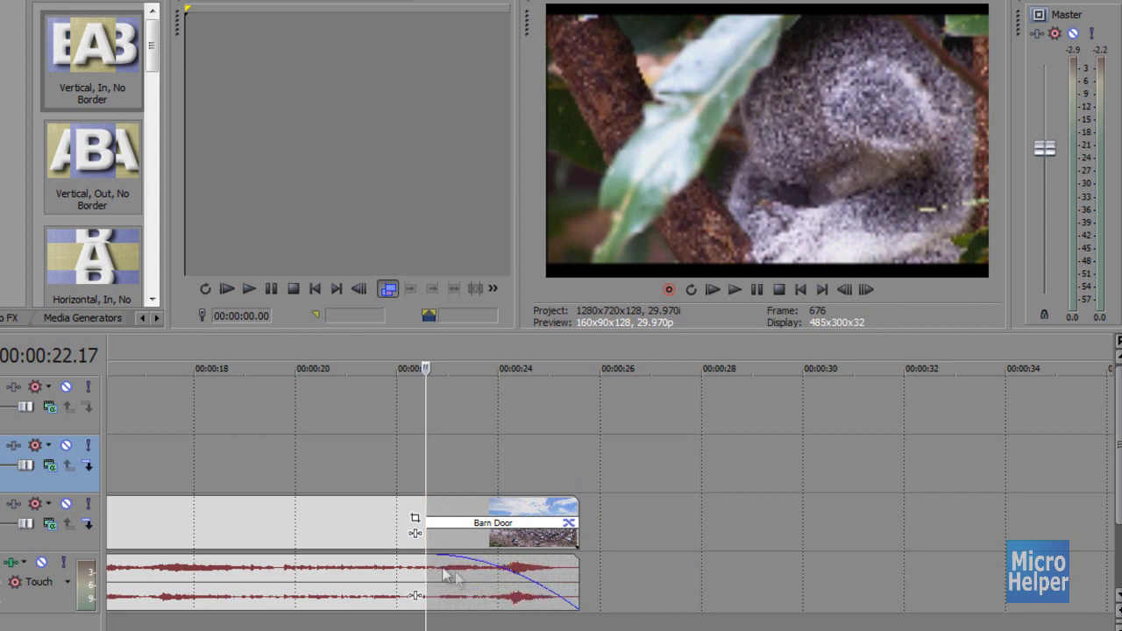
pyautogui.click(387, 464)
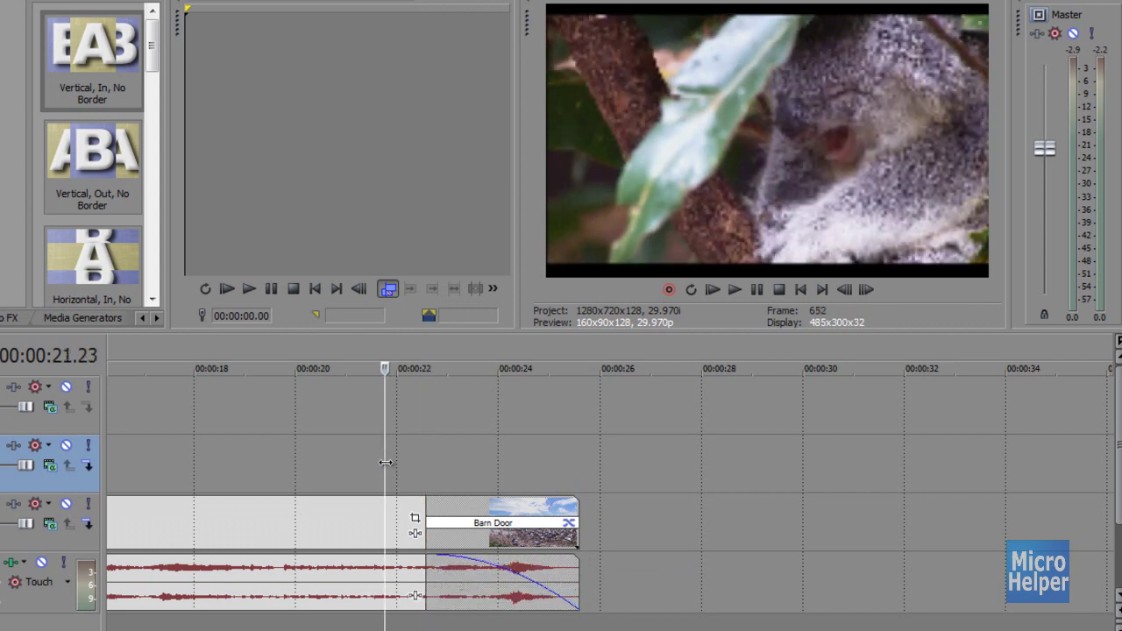
pyautogui.press('space')
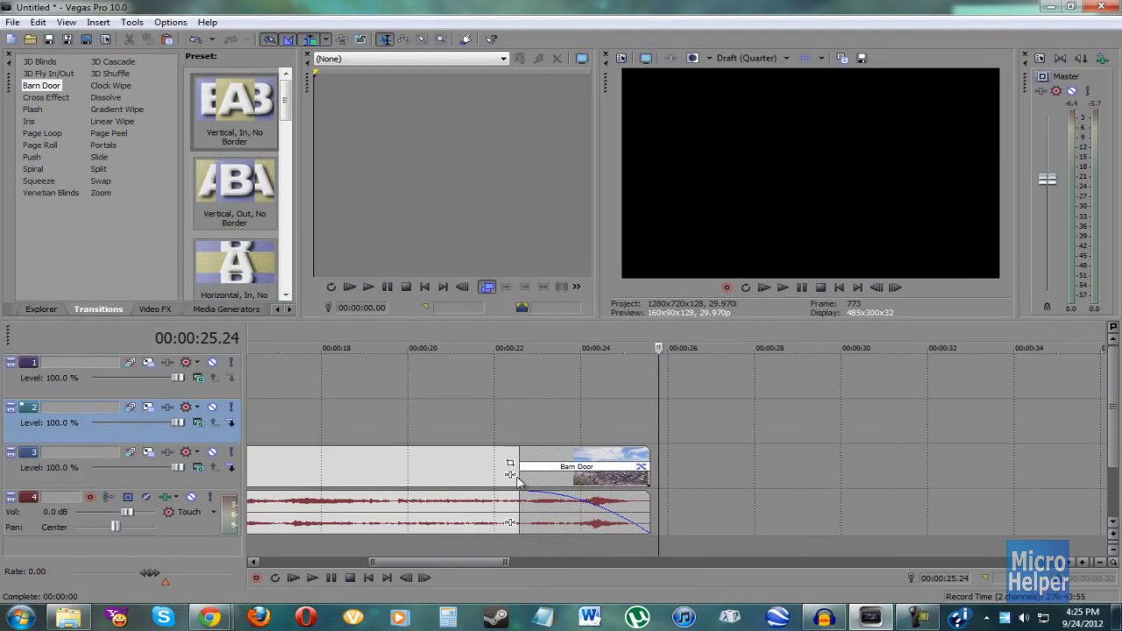
# Step: Lengthen the audio fade-out to begin at about 00:00:18.20 and play the ending back
pyautogui.moveTo(522, 504); pyautogui.dragTo(355, 511)
pyautogui.click(335, 424)
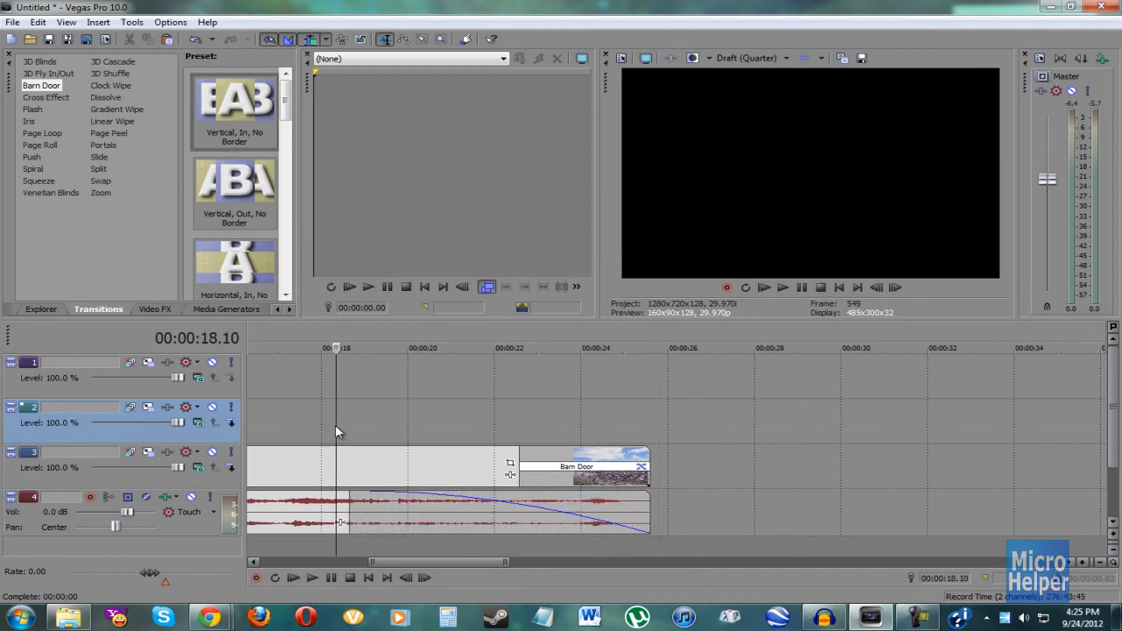
pyautogui.press('XF86AudioRaiseVolume')
pyautogui.press('space')
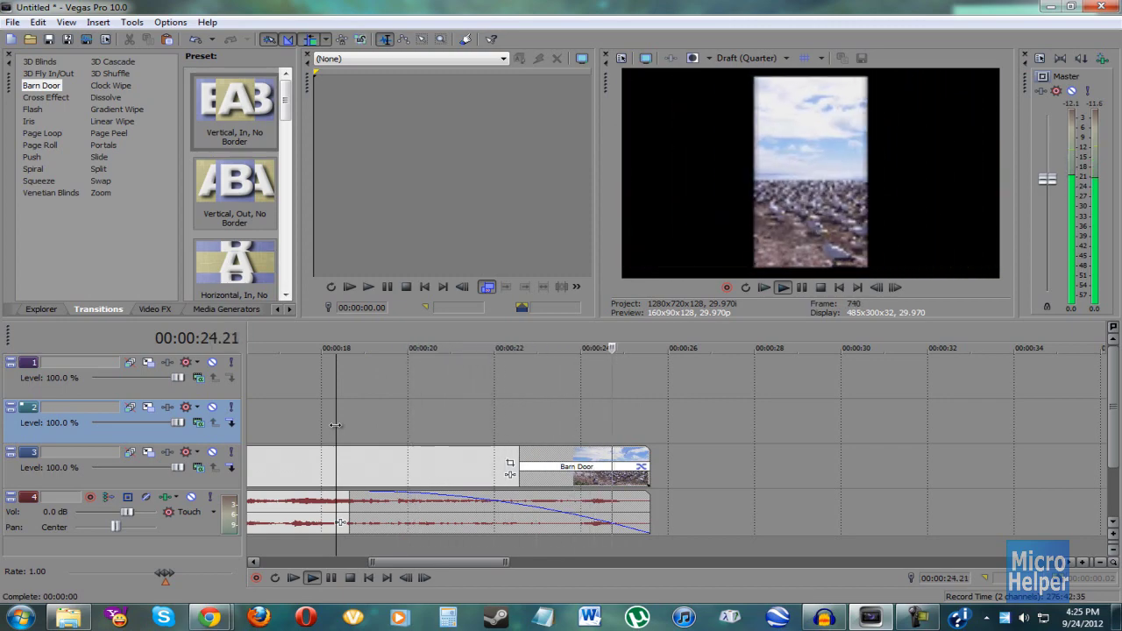
# Step: Add a fade-in of about one second to the audio at the start of the project
pyautogui.scroll(-5, 335, 425)
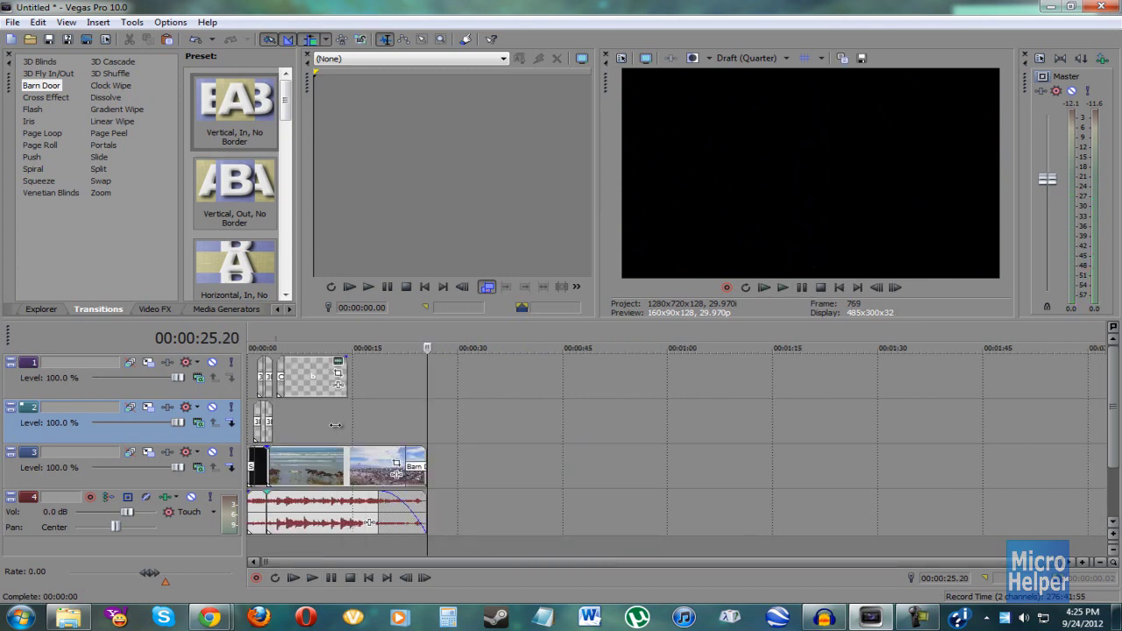
pyautogui.hotkey('ctrl', 'Home')
pyautogui.scroll(6, 301, 473)
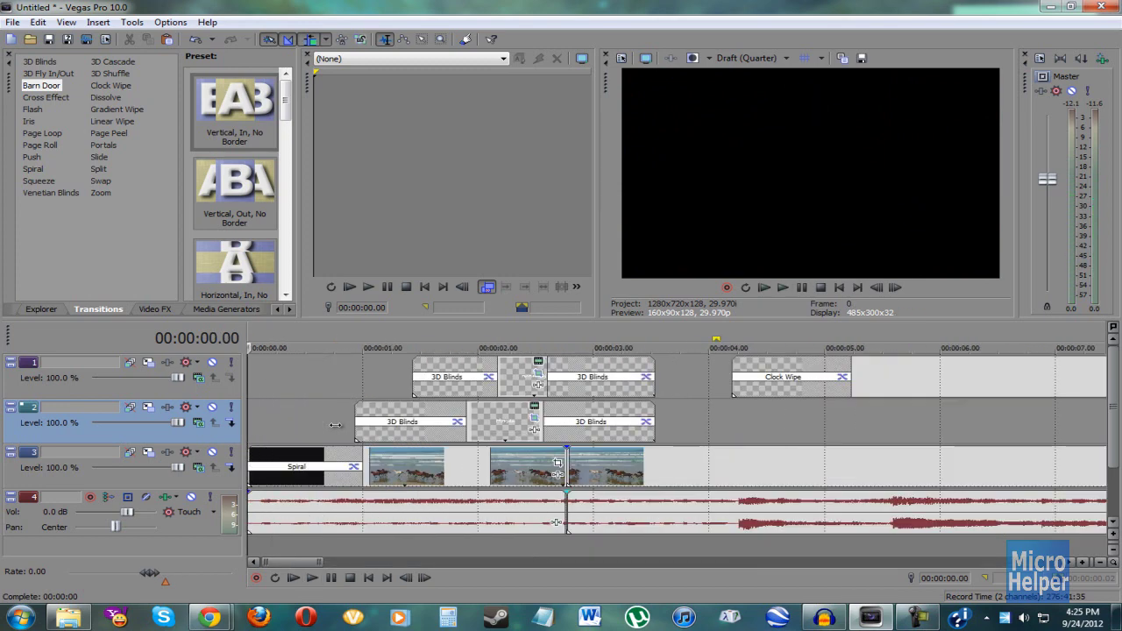
pyautogui.moveTo(250, 491); pyautogui.dragTo(371, 492)
pyautogui.click(350, 405)
pyautogui.scroll(-5, 350, 406)
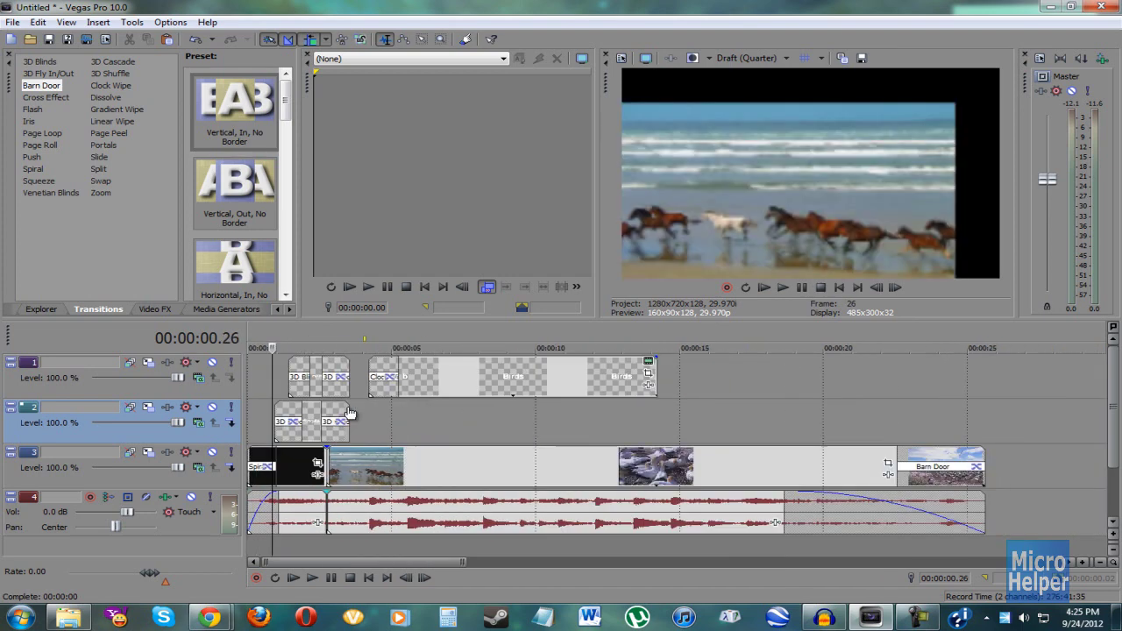
pyautogui.scroll(-2, 349, 412)
# Step: Mark several trial loop regions along the timeline, including one from about 00:00:10.00 to 00:00:13.26
pyautogui.click(436, 404)
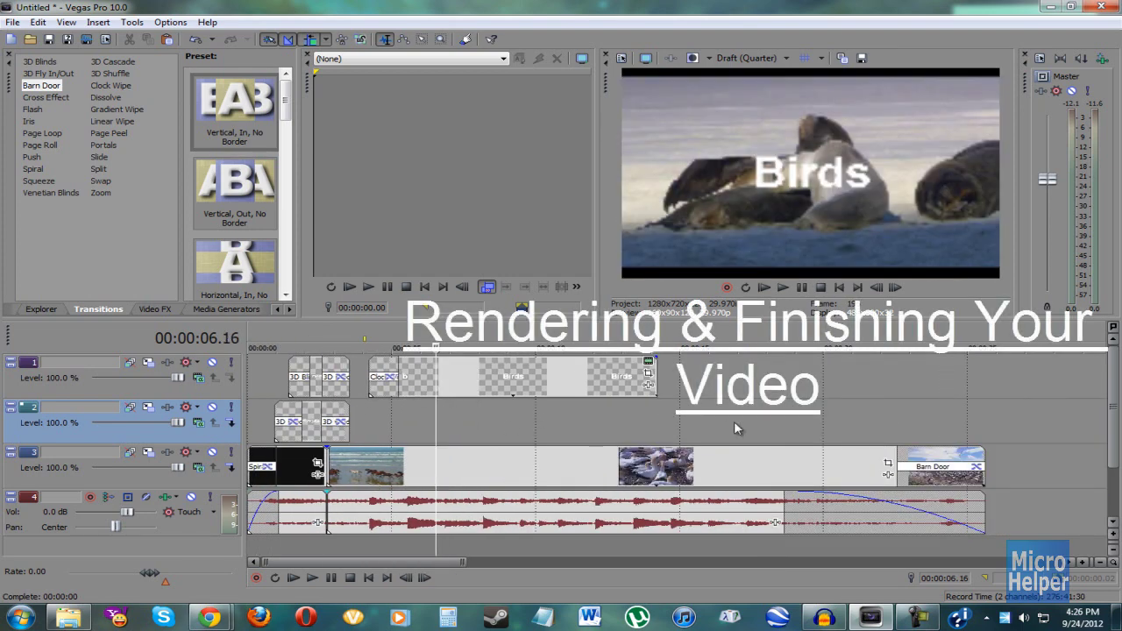
pyautogui.click(399, 347)
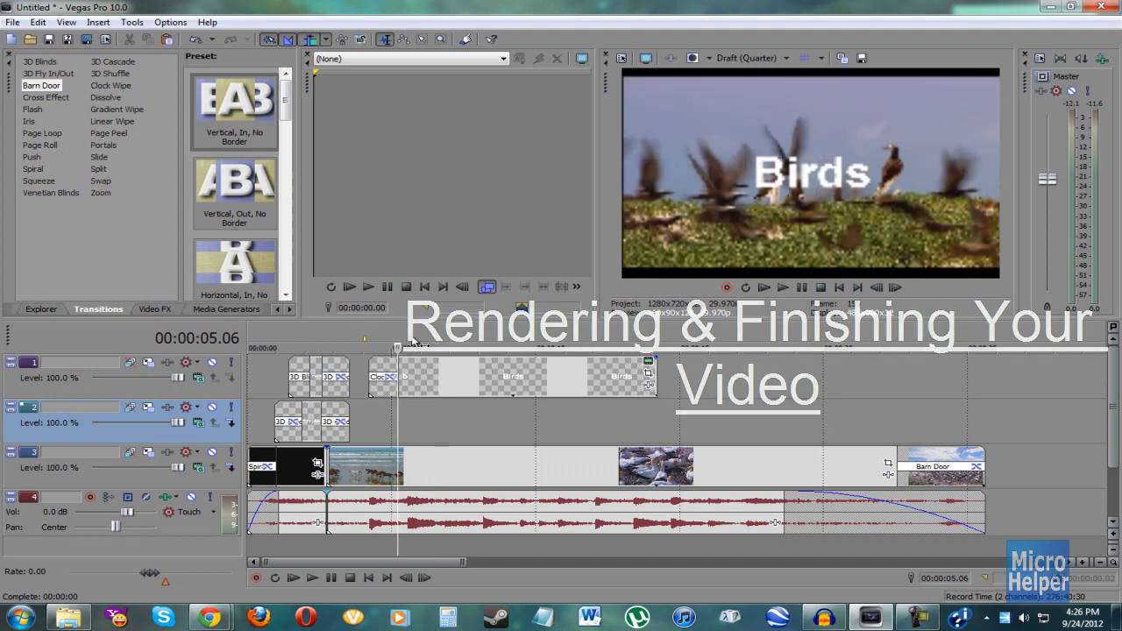
pyautogui.moveTo(403, 343); pyautogui.dragTo(435, 343)
pyautogui.click(496, 347)
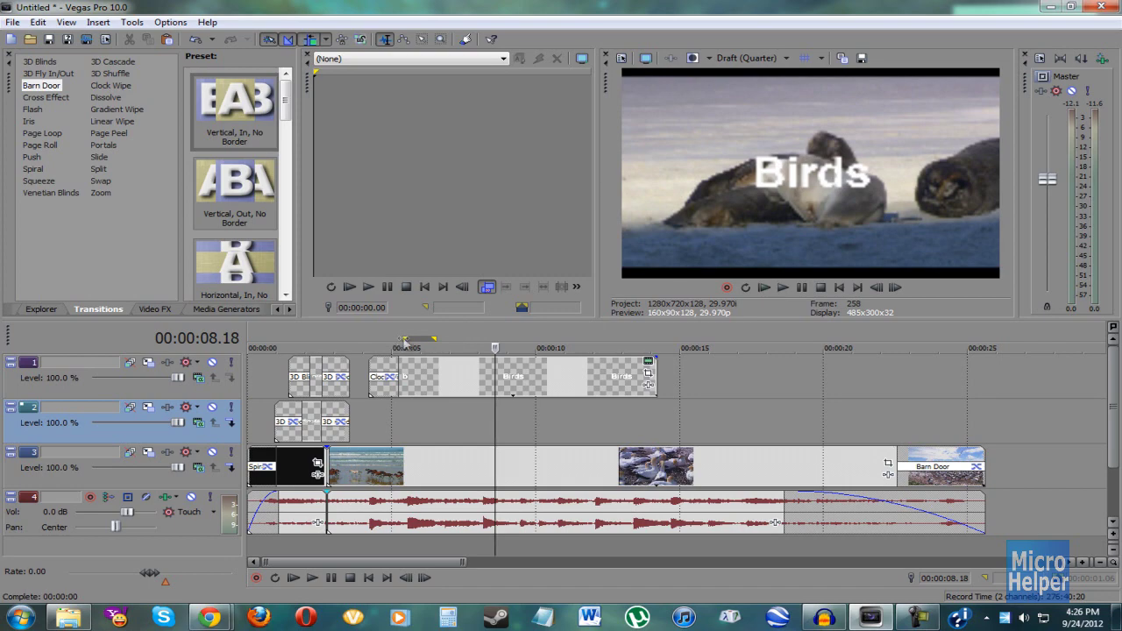
pyautogui.moveTo(455, 343); pyautogui.dragTo(604, 343)
pyautogui.click(712, 380)
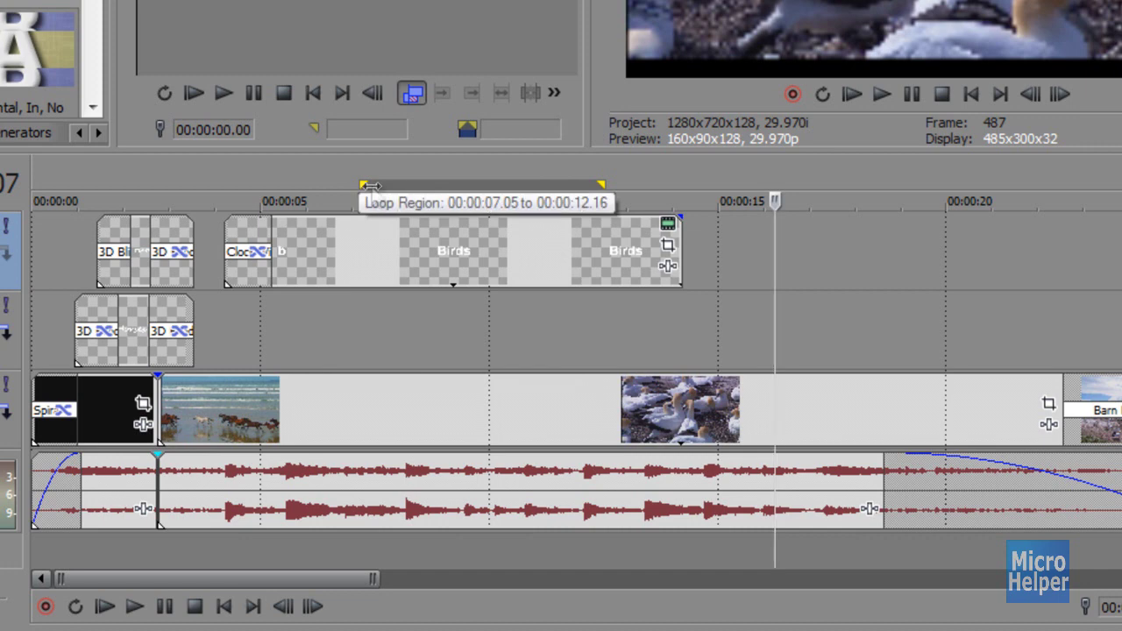
pyautogui.moveTo(300, 195); pyautogui.dragTo(638, 185)
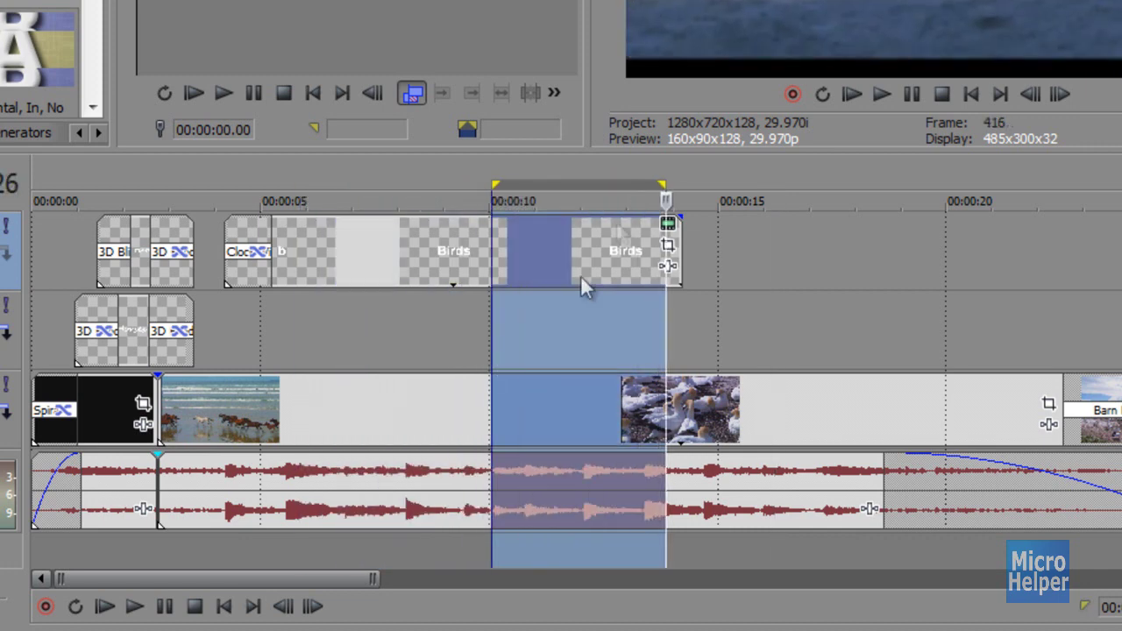
# Step: Stretch the loop region over the whole project, from 00:00:00.00 to about 00:00:25.18
pyautogui.click(541, 307)
pyautogui.moveTo(493, 183); pyautogui.dragTo(35, 183)
pyautogui.moveTo(684, 189); pyautogui.dragTo(1113, 200)
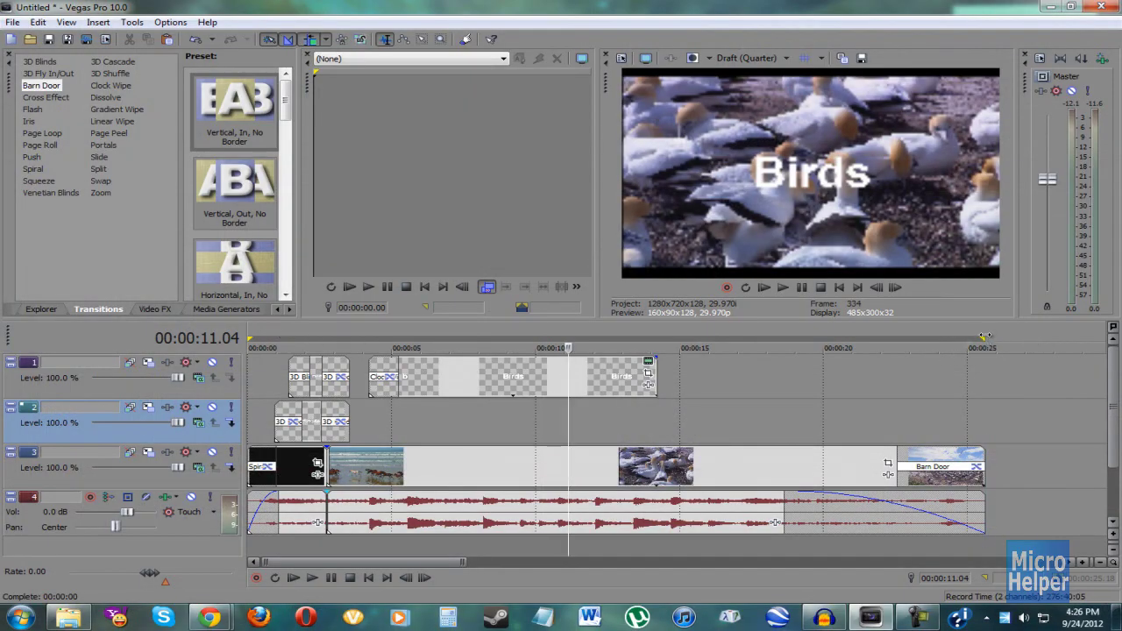
# Step: Set the loop region's end to the end of the Birds title, at about 00:00:14.06
pyautogui.moveTo(983, 338); pyautogui.dragTo(653, 339)
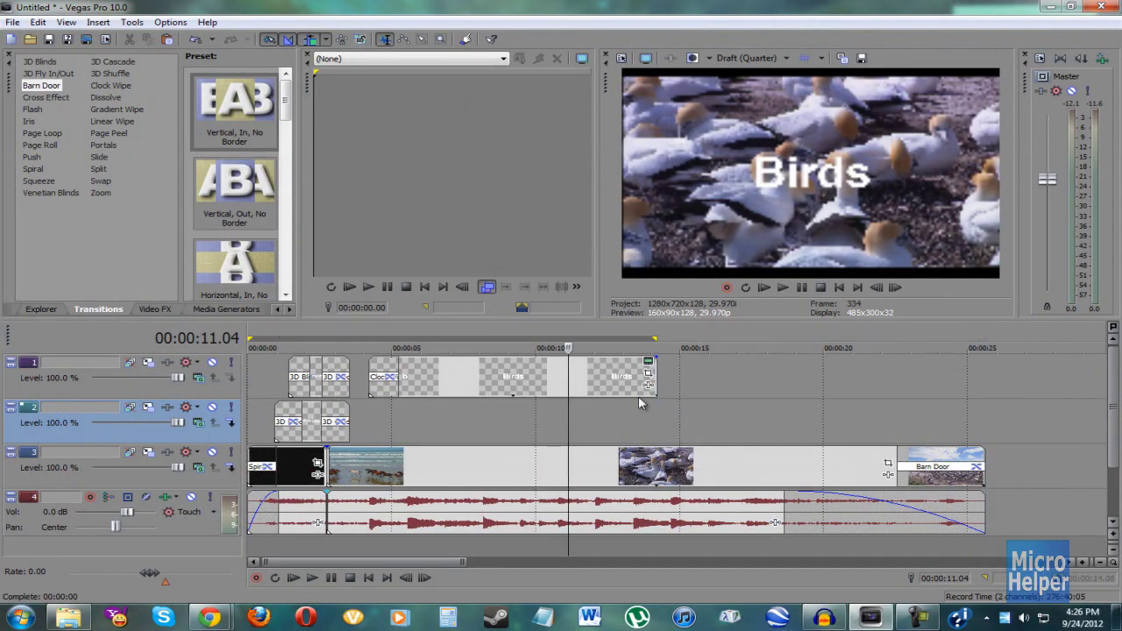
pyautogui.click(667, 412)
pyautogui.moveTo(250, 338); pyautogui.dragTo(276, 338)
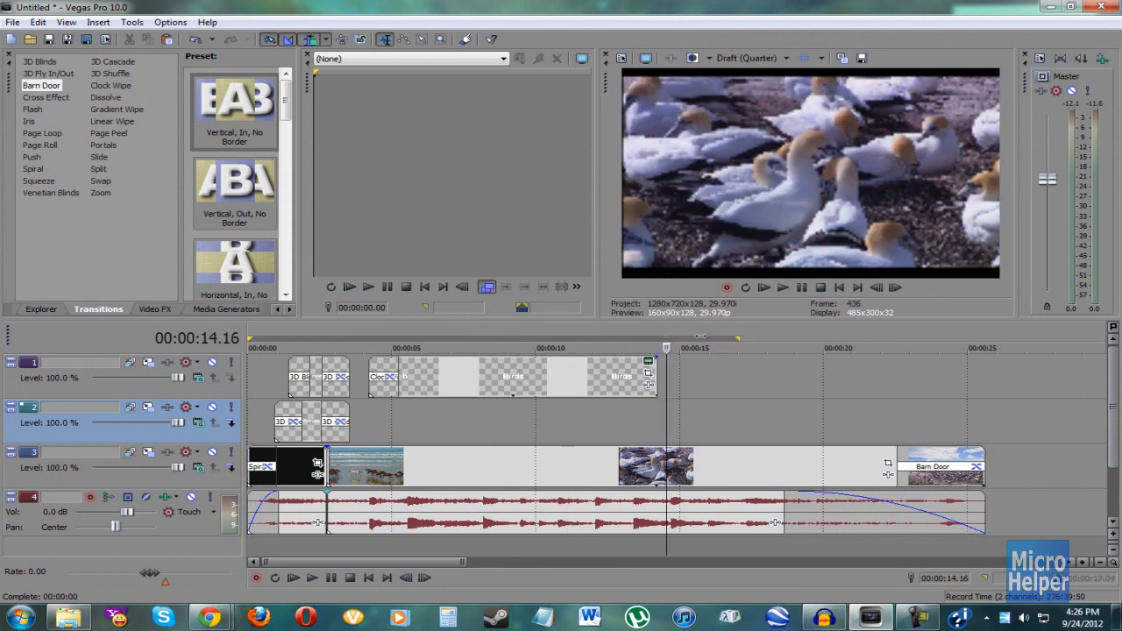
pyautogui.click(825, 412)
pyautogui.moveTo(666, 339); pyautogui.dragTo(906, 348)
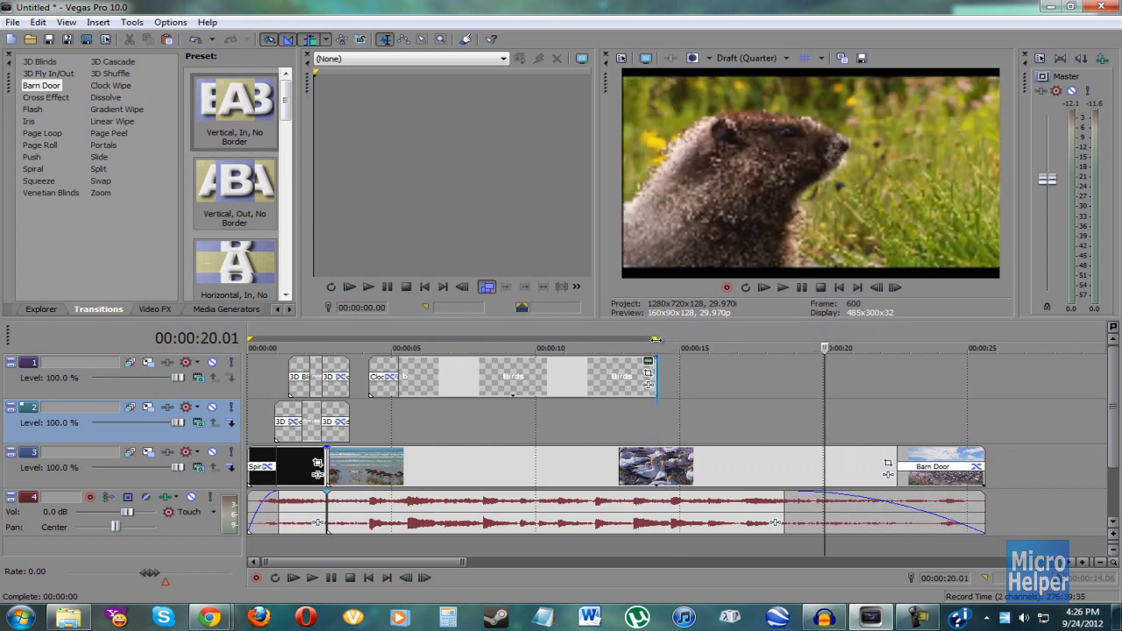
pyautogui.click(414, 428)
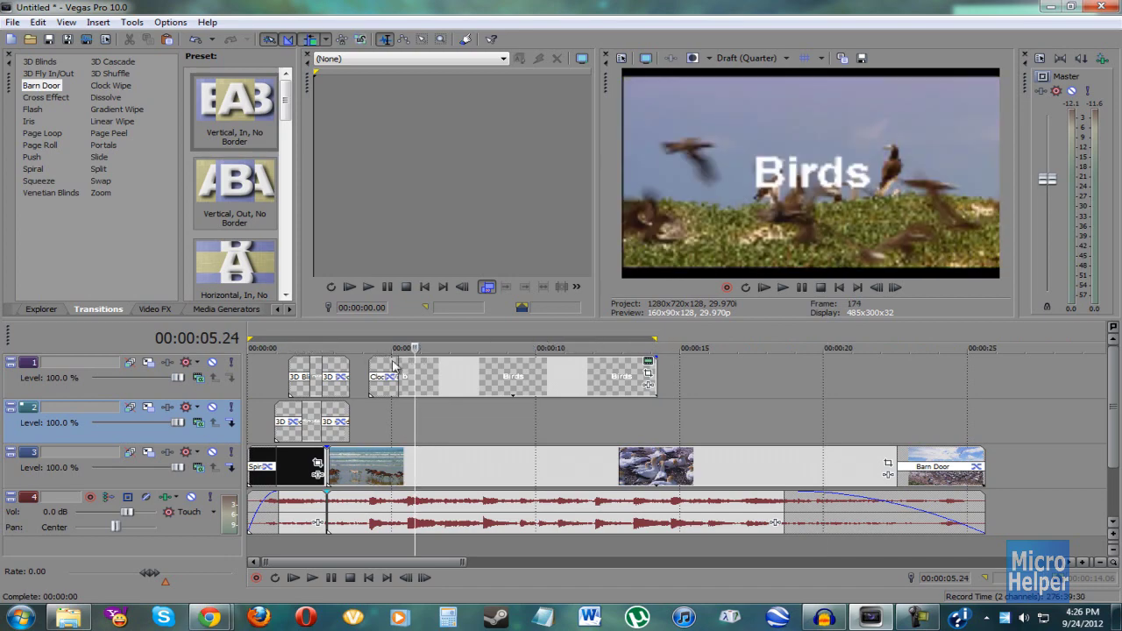
# Step: Start rendering the project to the Finished Product(s) folder inside the MicroHelper video folder, naming the file Sample.wmv
pyautogui.click(13, 23)
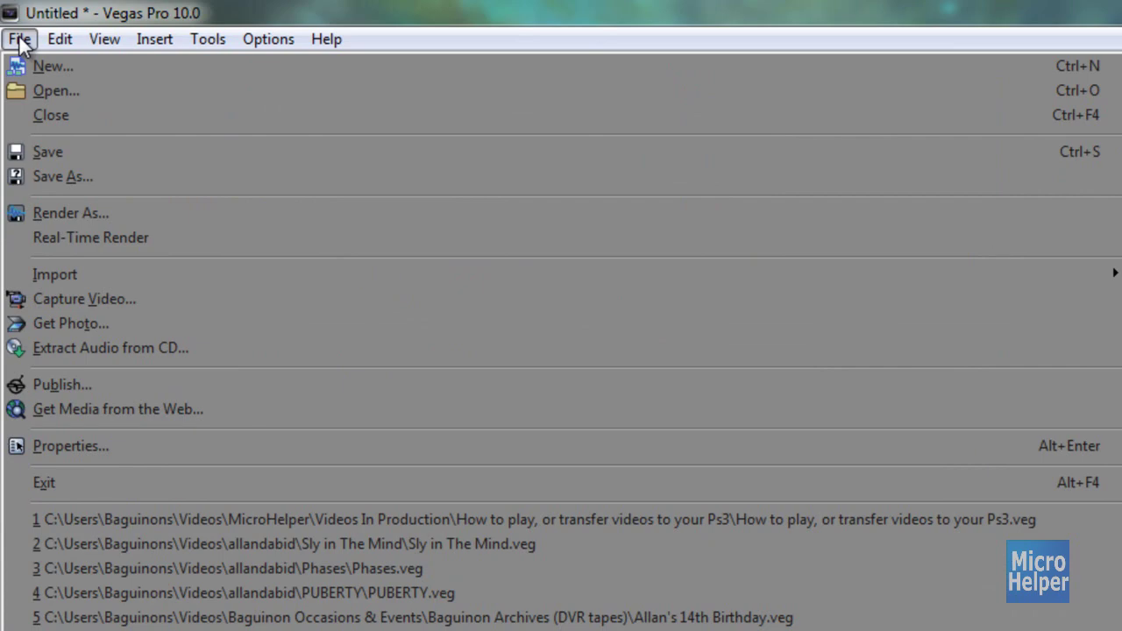
pyautogui.click(24, 214)
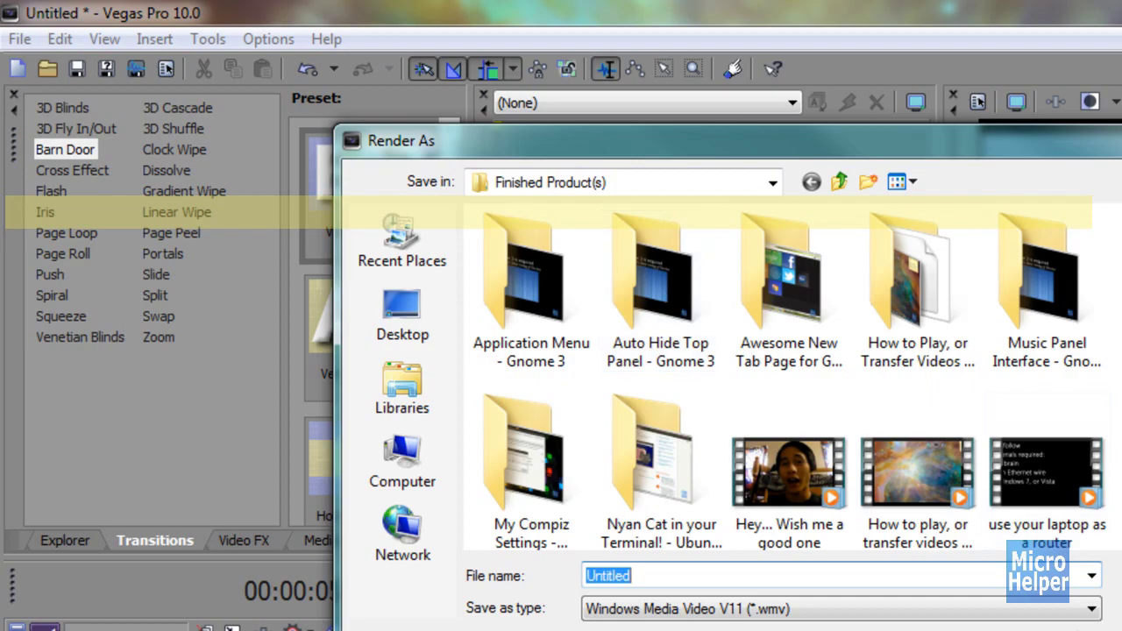
pyautogui.click(402, 385)
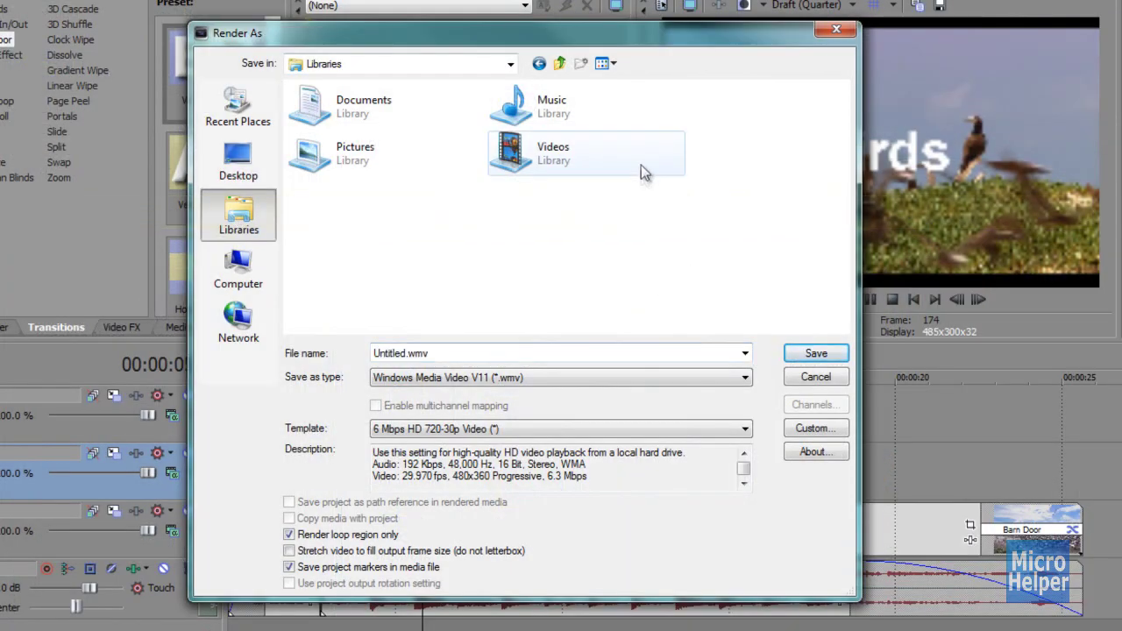
pyautogui.doubleClick(952, 335)
pyautogui.doubleClick(618, 131)
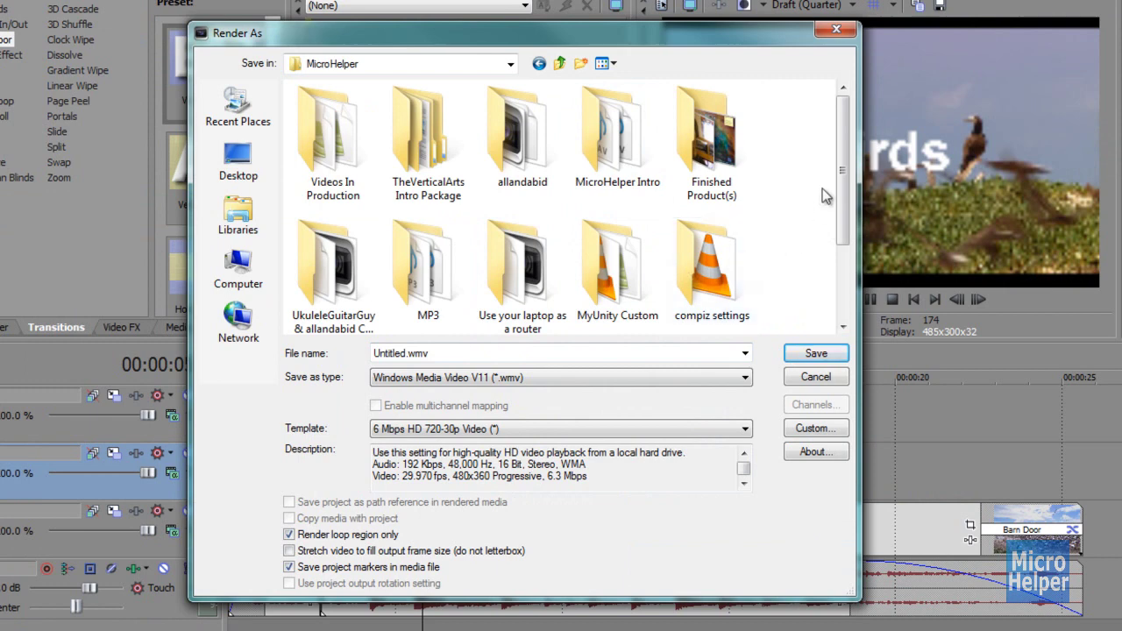
pyautogui.doubleClick(707, 172)
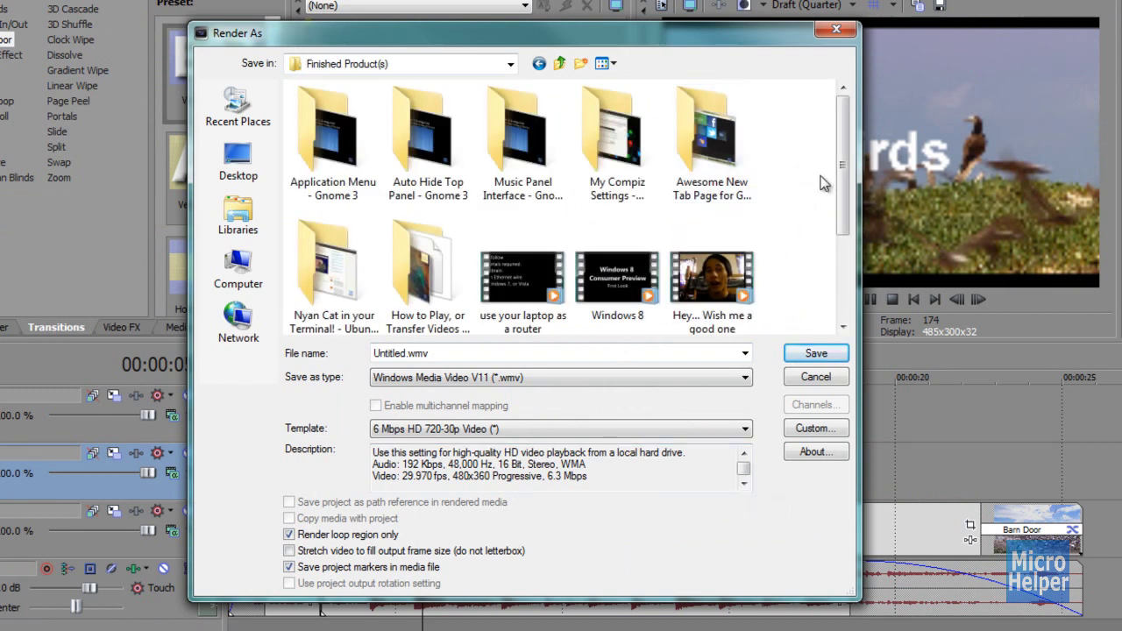
pyautogui.moveTo(836, 171); pyautogui.dragTo(837, 254)
pyautogui.moveTo(406, 355); pyautogui.dragTo(286, 357)
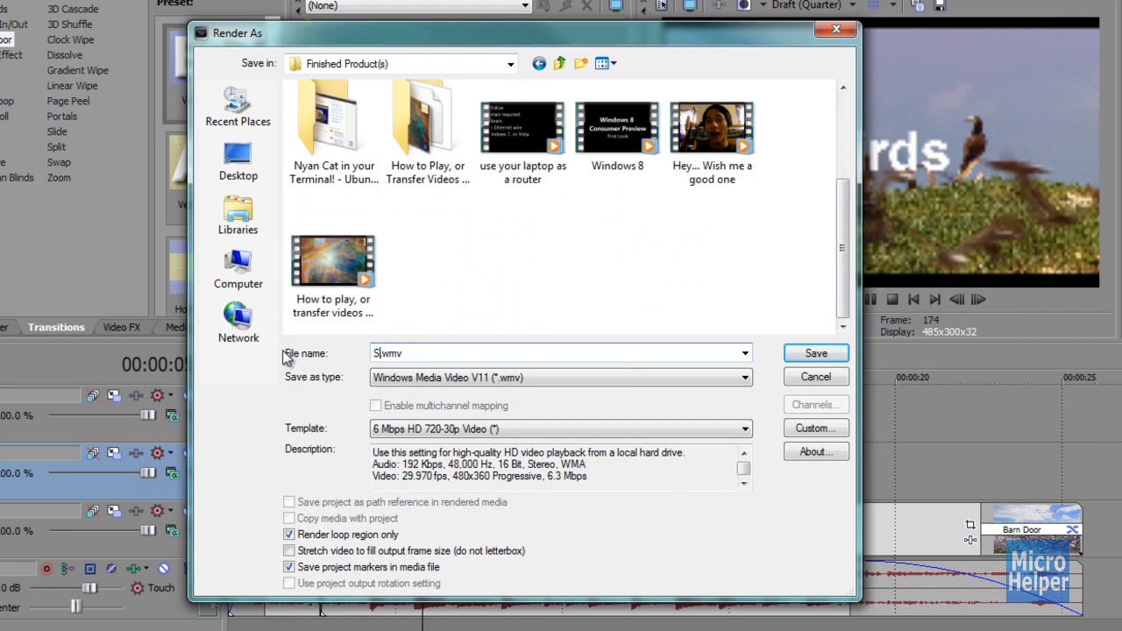
# Step: Choose the 8 Mbps HD 1080-30p Video template for the Windows Media Video render
pyautogui.click(385, 431)
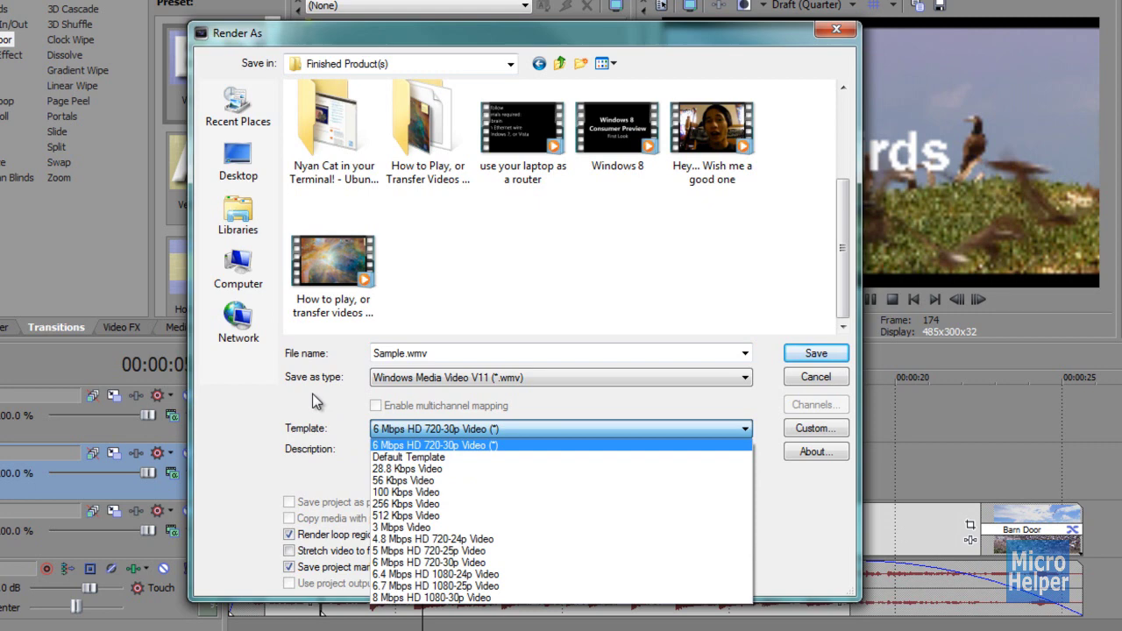
pyautogui.click(426, 429)
pyautogui.click(427, 428)
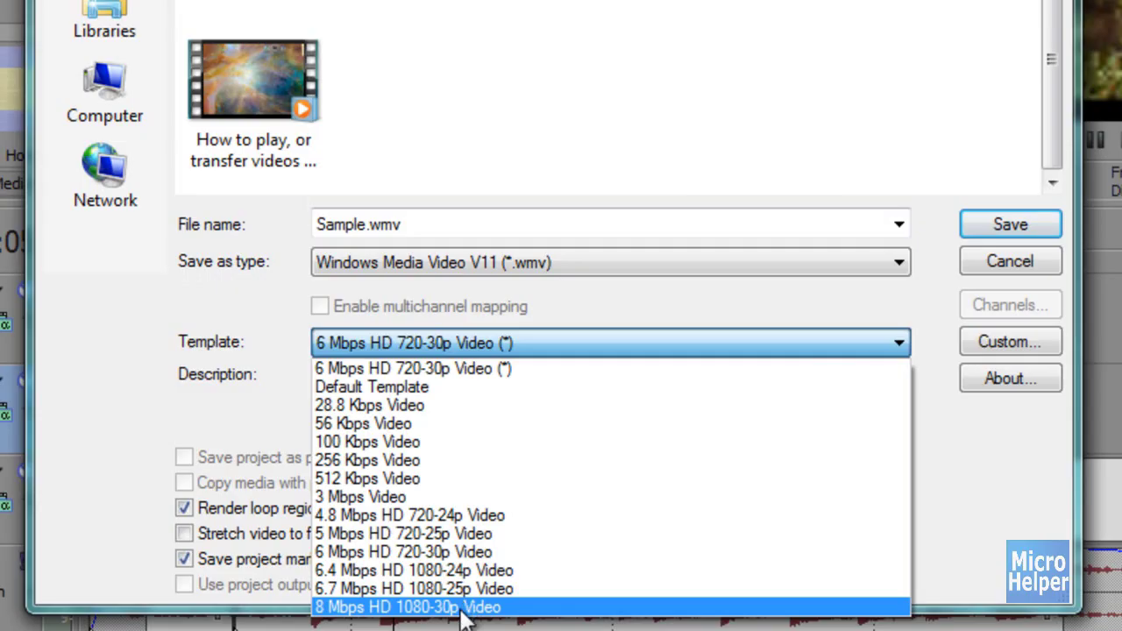
pyautogui.click(467, 597)
# Step: Open the render template's custom video settings and examine the available frame rates
pyautogui.click(1011, 341)
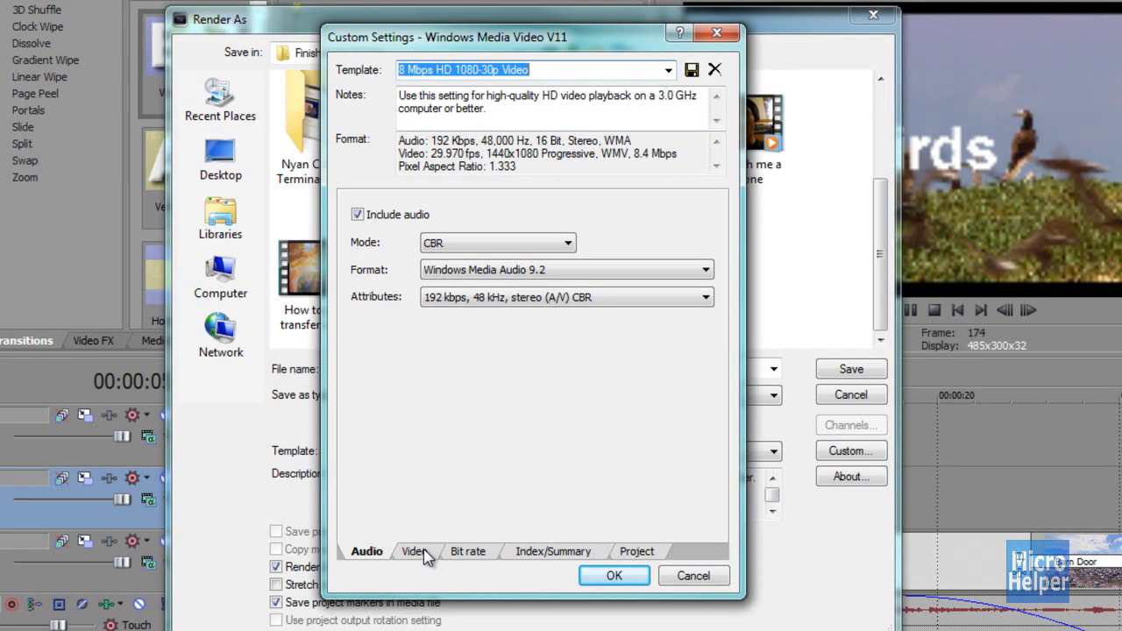
pyautogui.click(414, 551)
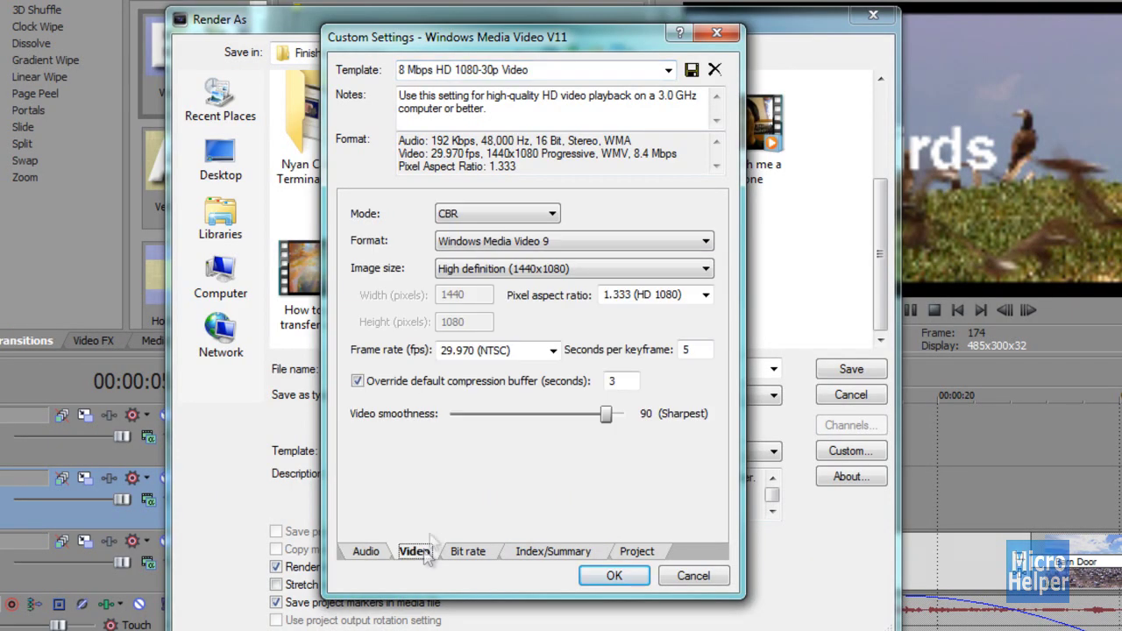
pyautogui.click(550, 350)
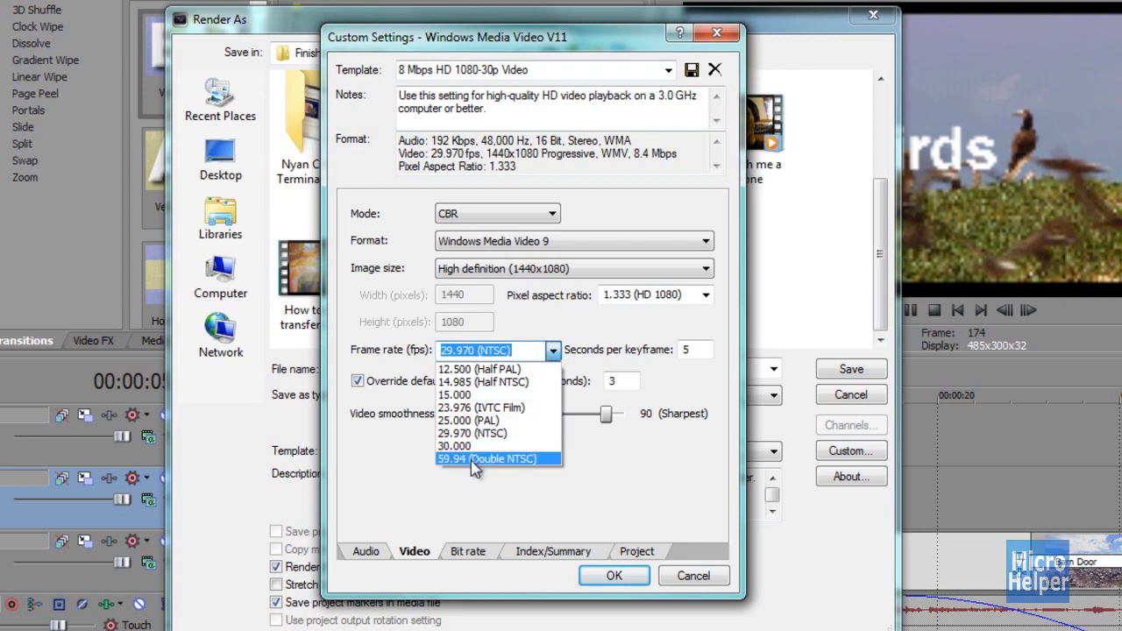
pyautogui.click(454, 500)
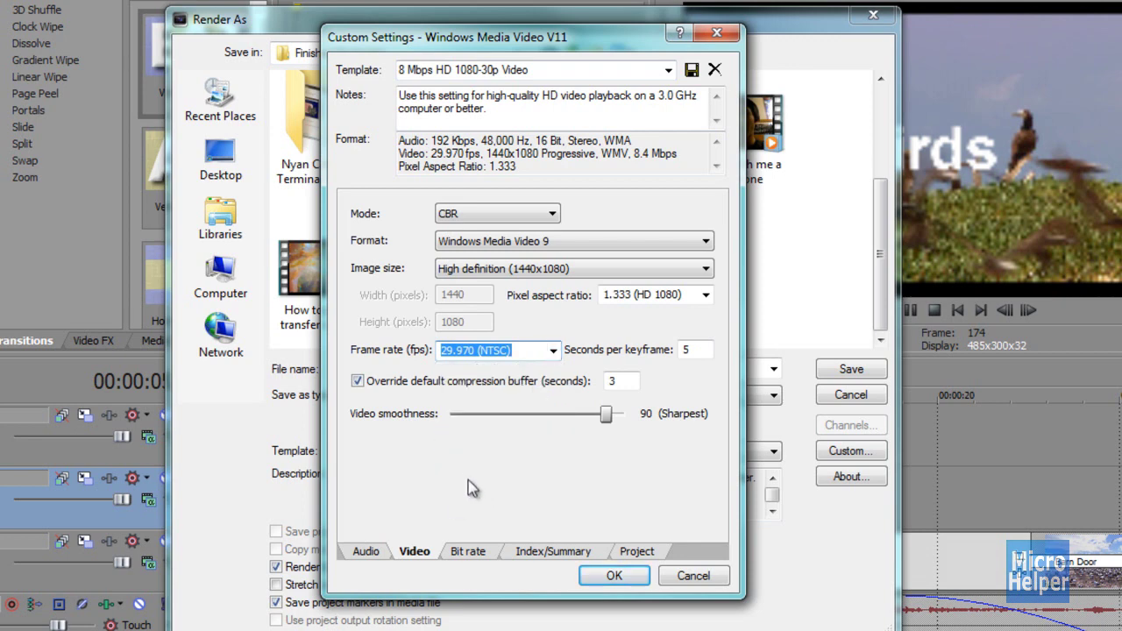
# Step: Discard the custom settings, switch the render template to 6 Mbps HD 720-30p Video, and render the loop region to Sample.wmv
pyautogui.click(693, 578)
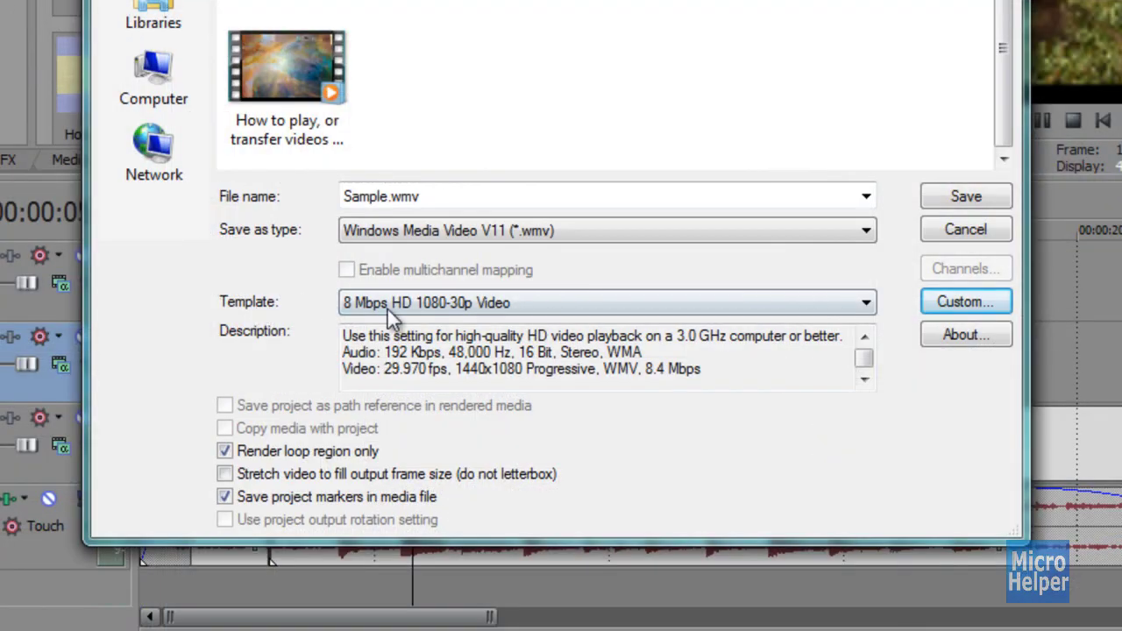
pyautogui.click(388, 309)
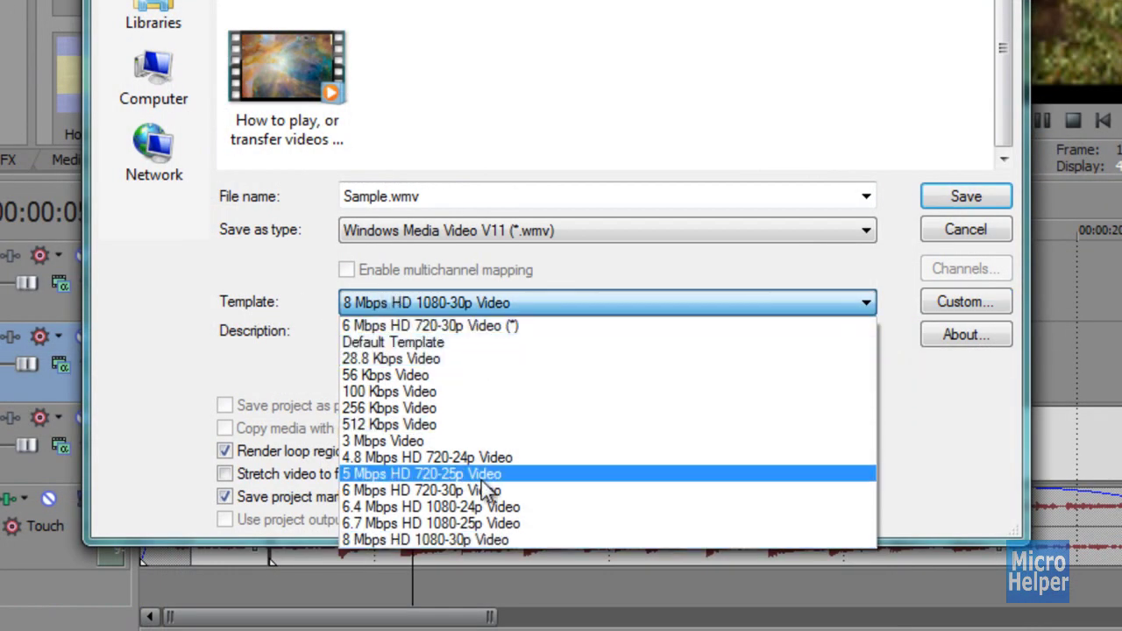
pyautogui.click(409, 491)
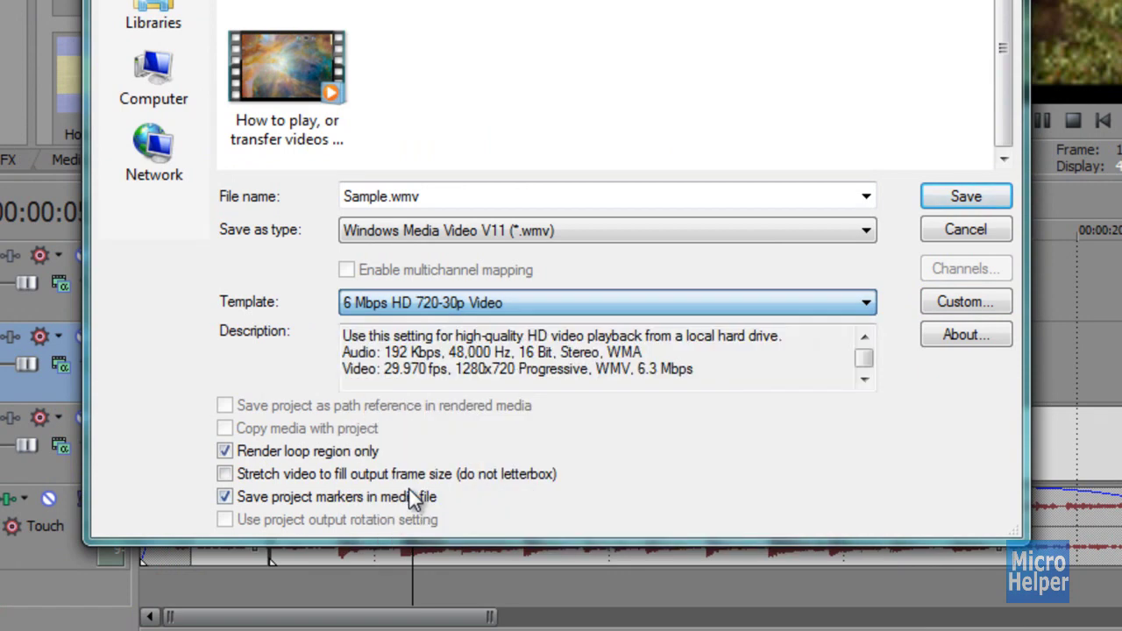
pyautogui.click(464, 307)
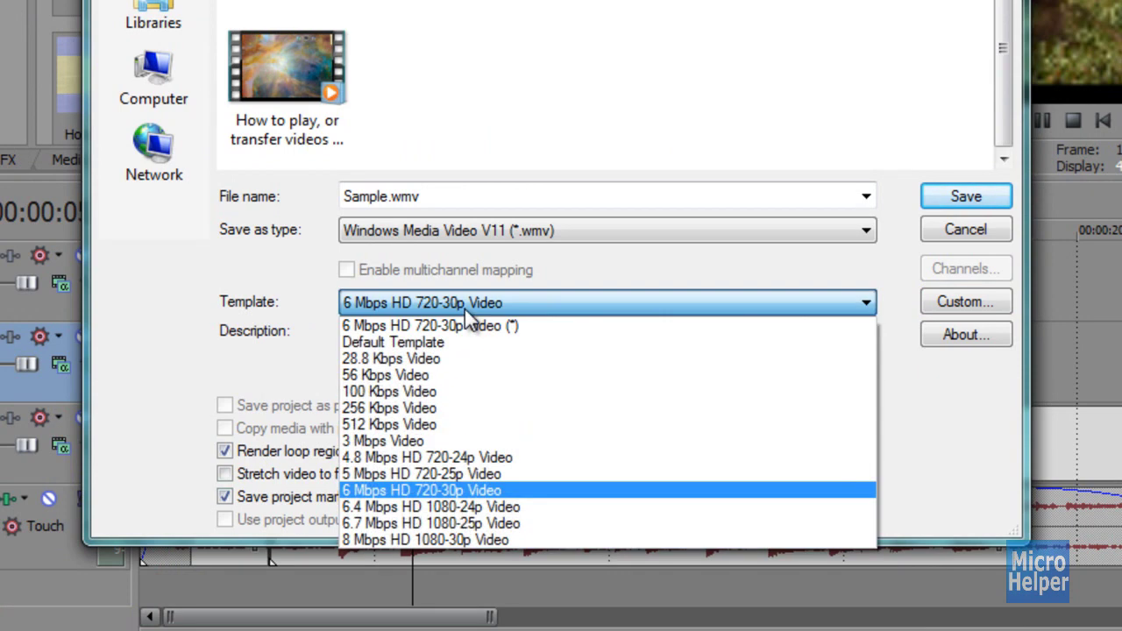
pyautogui.click(462, 540)
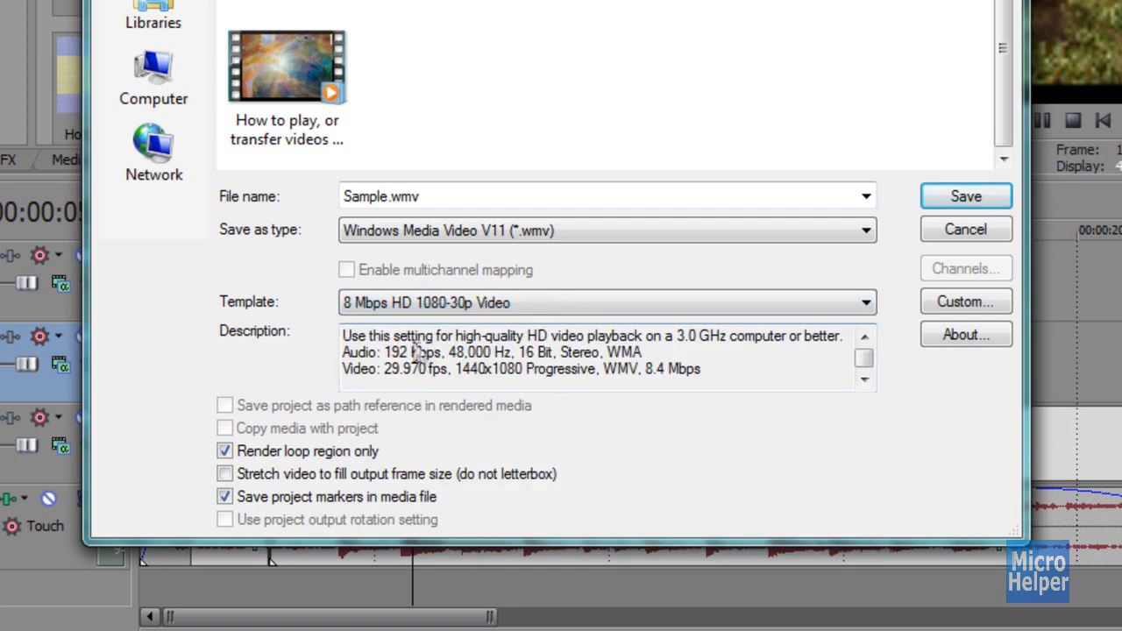
pyautogui.click(420, 303)
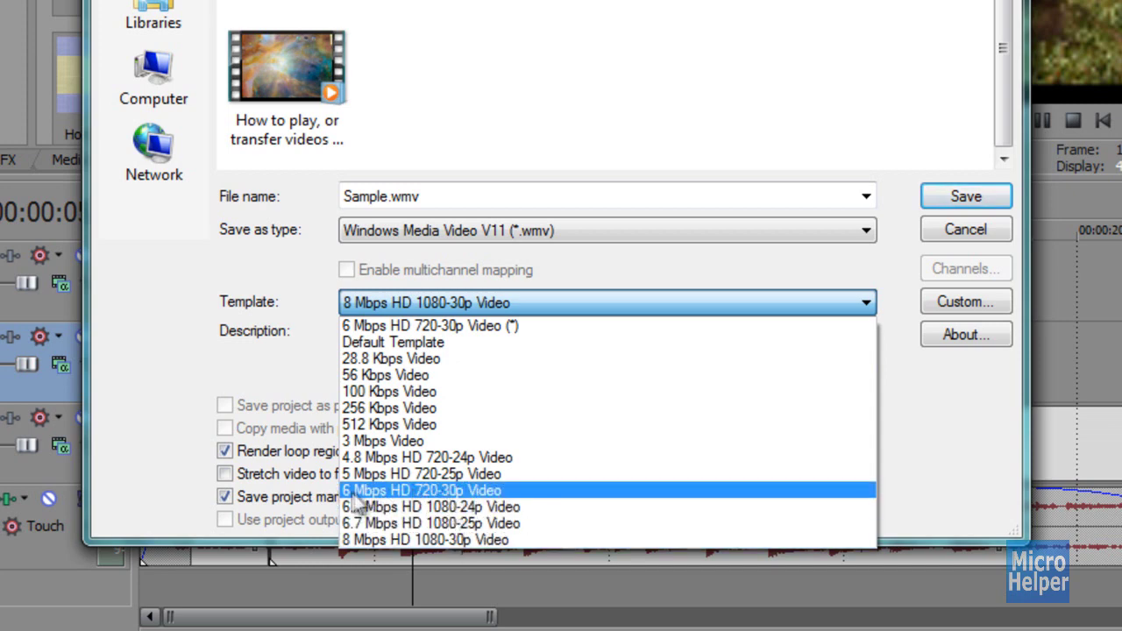
pyautogui.click(504, 495)
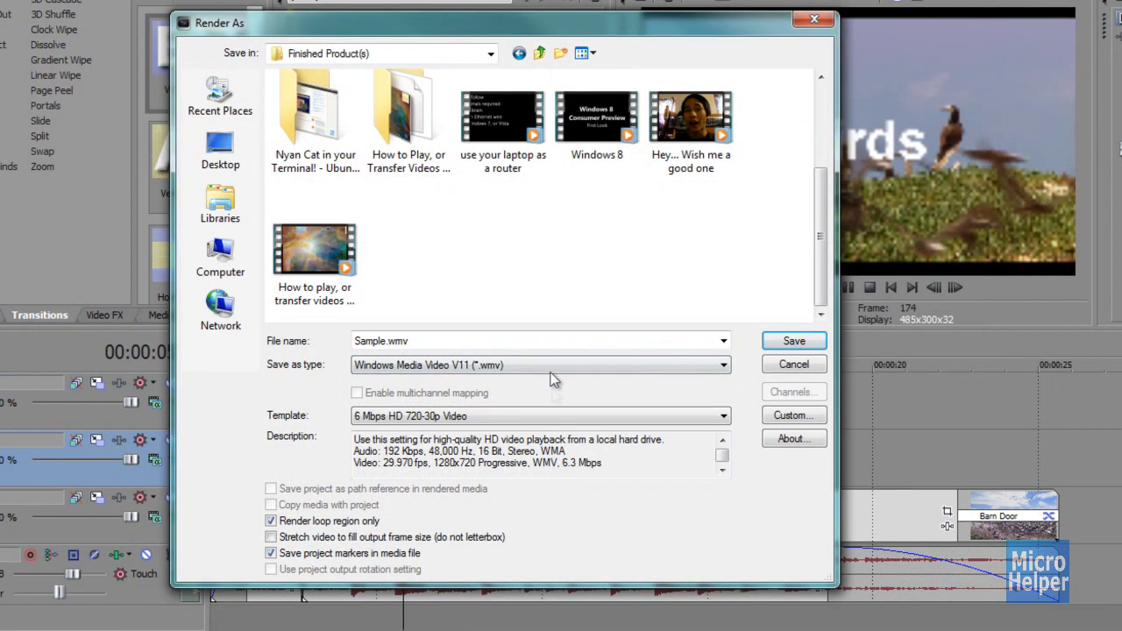
pyautogui.click(777, 352)
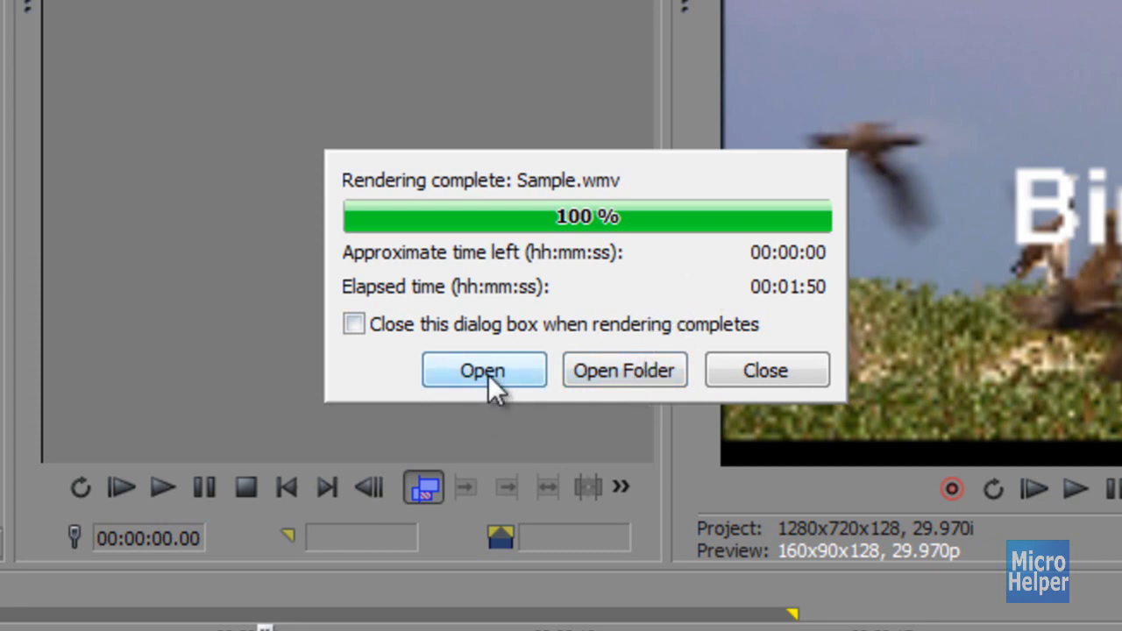
# Step: Open the folder of the finished render and start playing the Sample video from there
pyautogui.click(616, 368)
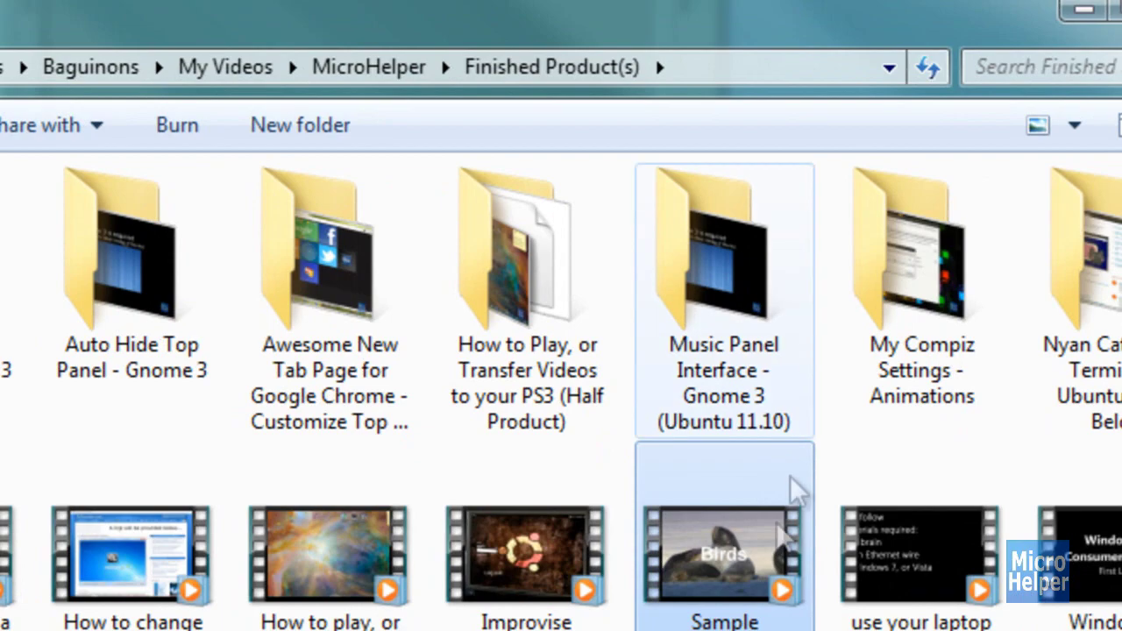
pyautogui.click(732, 585)
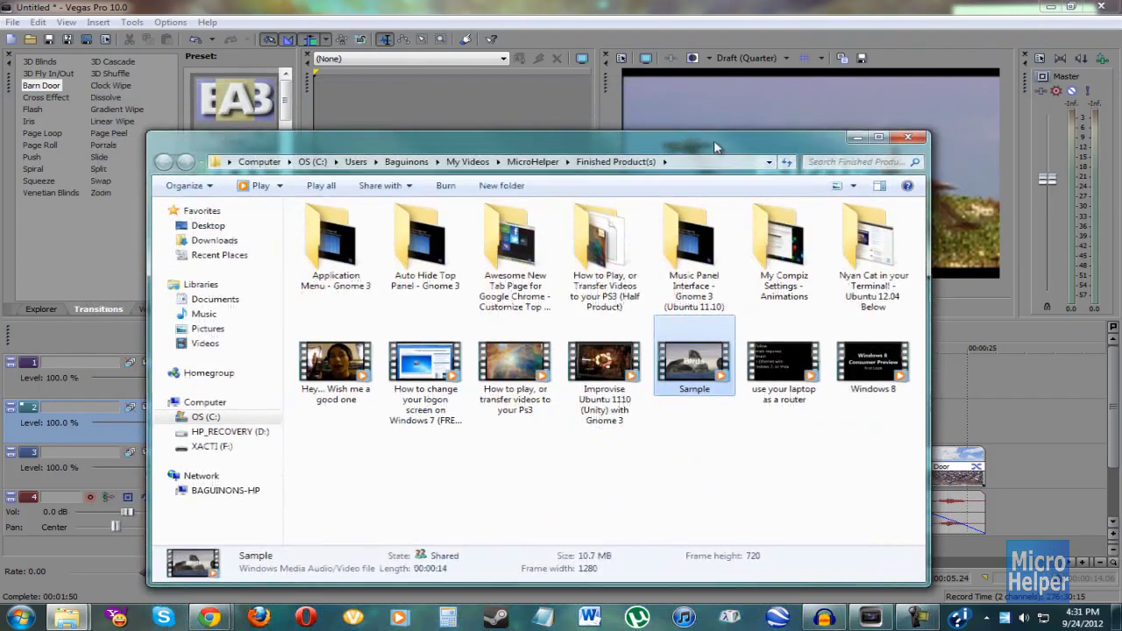
pyautogui.moveTo(714, 147); pyautogui.dragTo(715, 120)
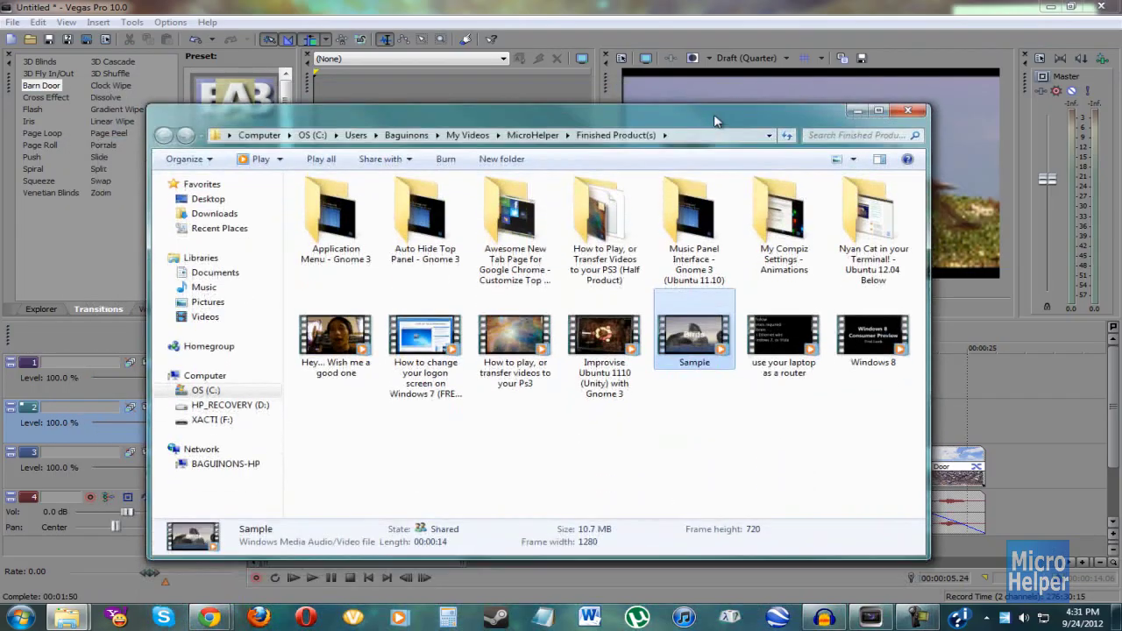
pyautogui.doubleClick(708, 341)
pyautogui.moveTo(718, 187); pyautogui.dragTo(461, 158)
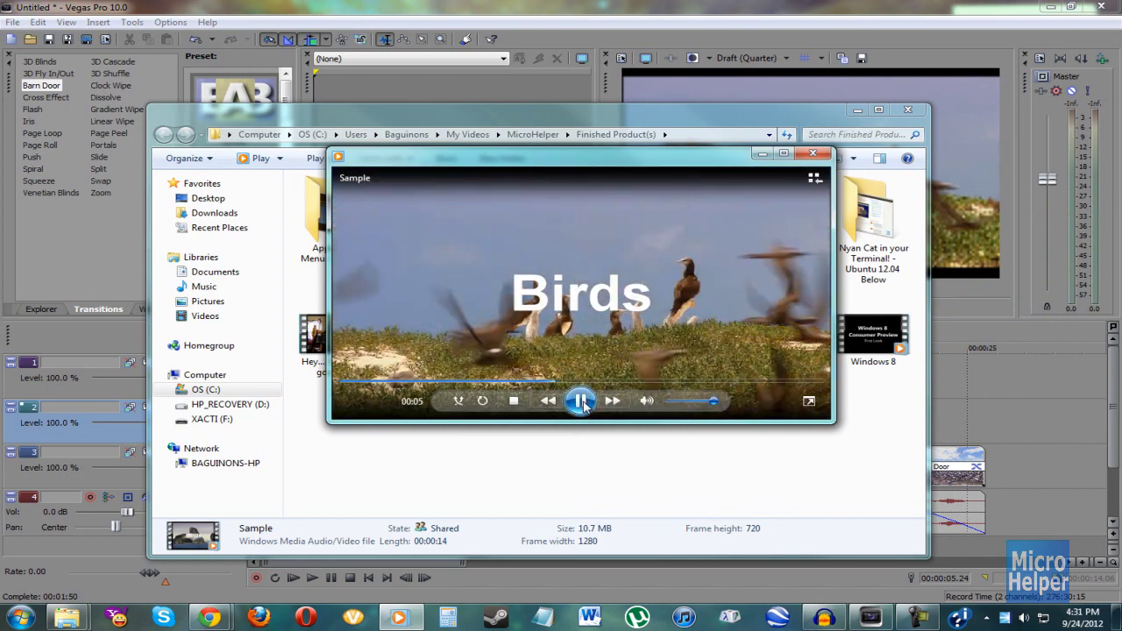
# Step: Replay the Sample video from its beginning to its end, checking the titles, then close the player and the folder window
pyautogui.click(626, 305)
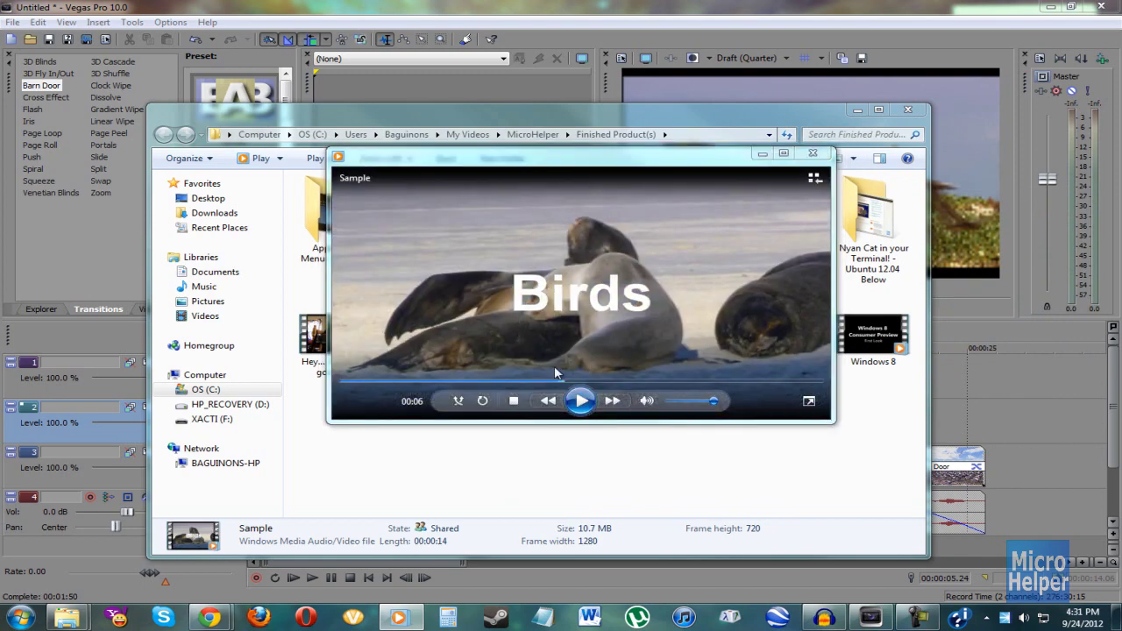
pyautogui.click(514, 401)
pyautogui.click(580, 401)
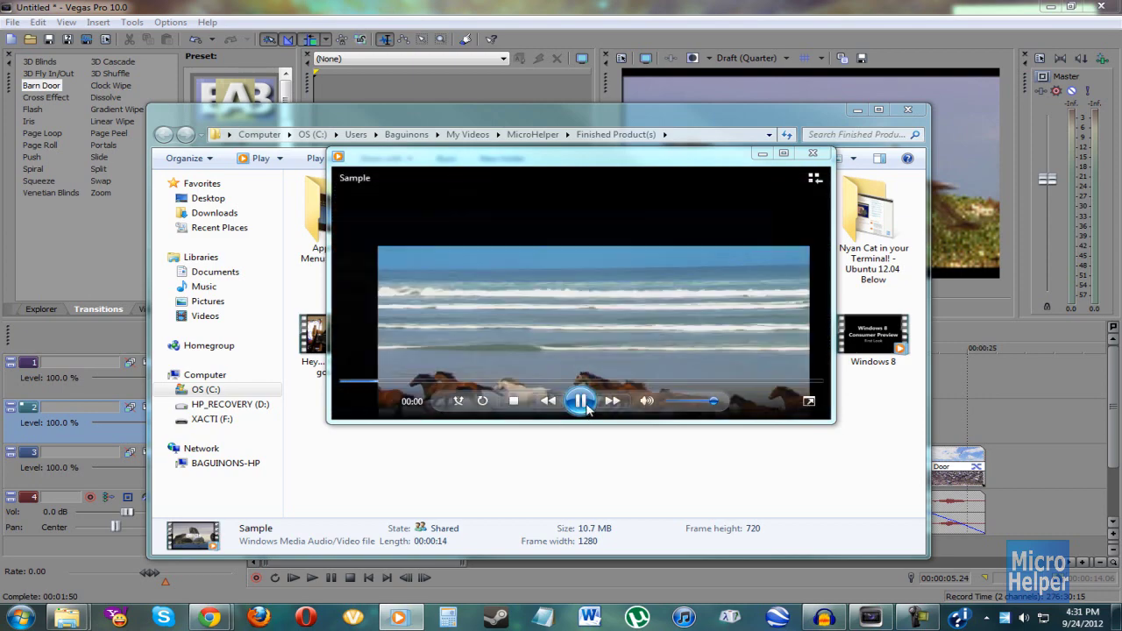
pyautogui.click(580, 400)
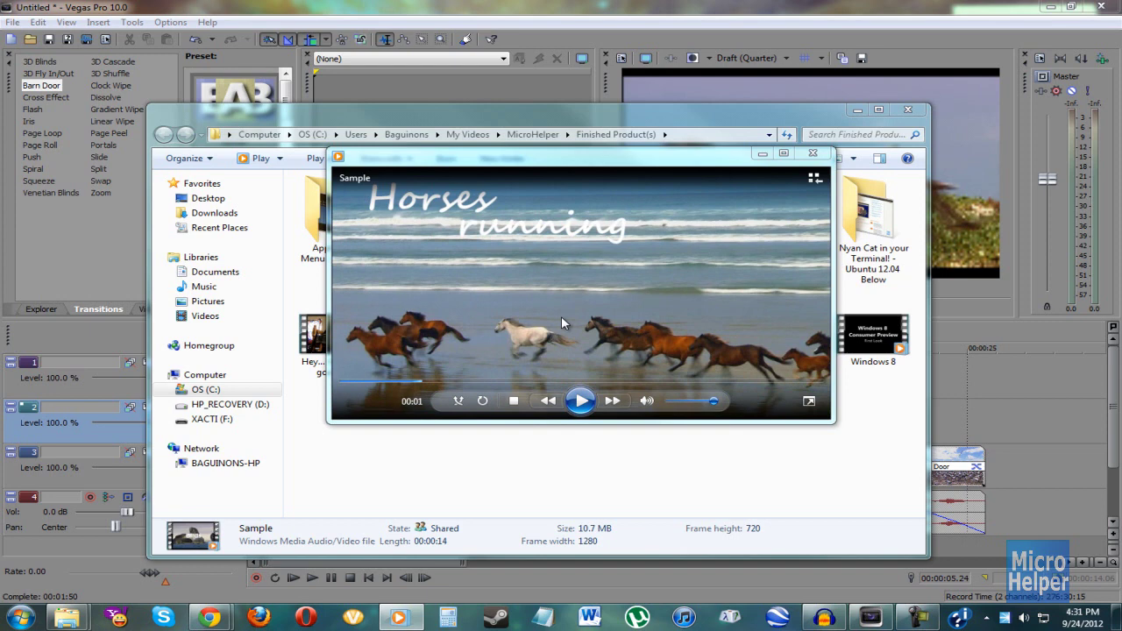
pyautogui.click(580, 400)
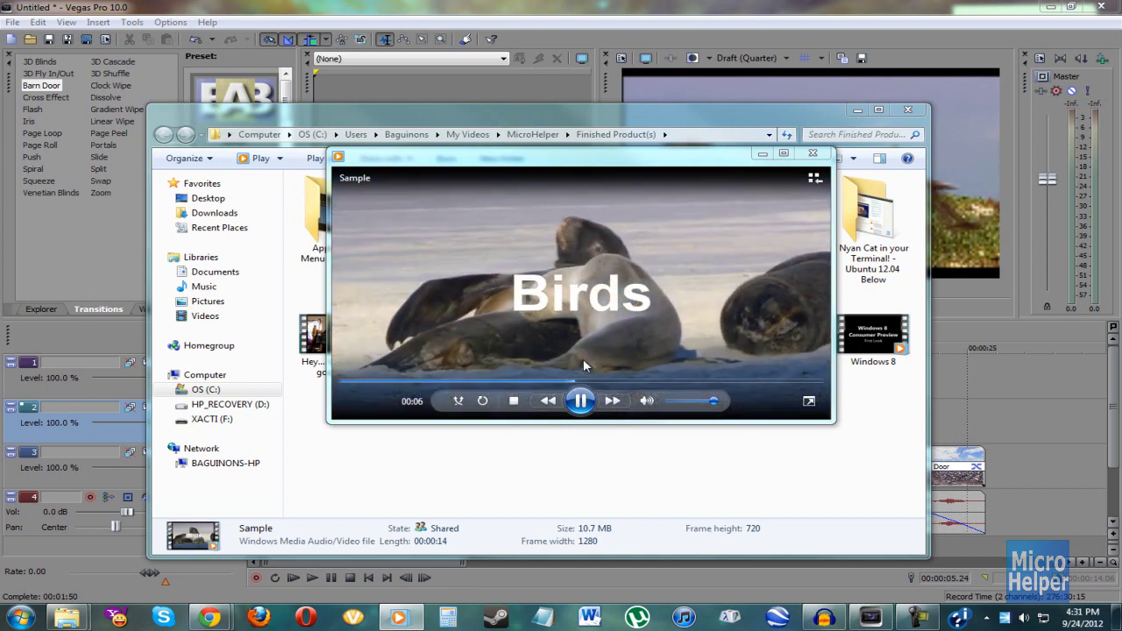
pyautogui.click(580, 400)
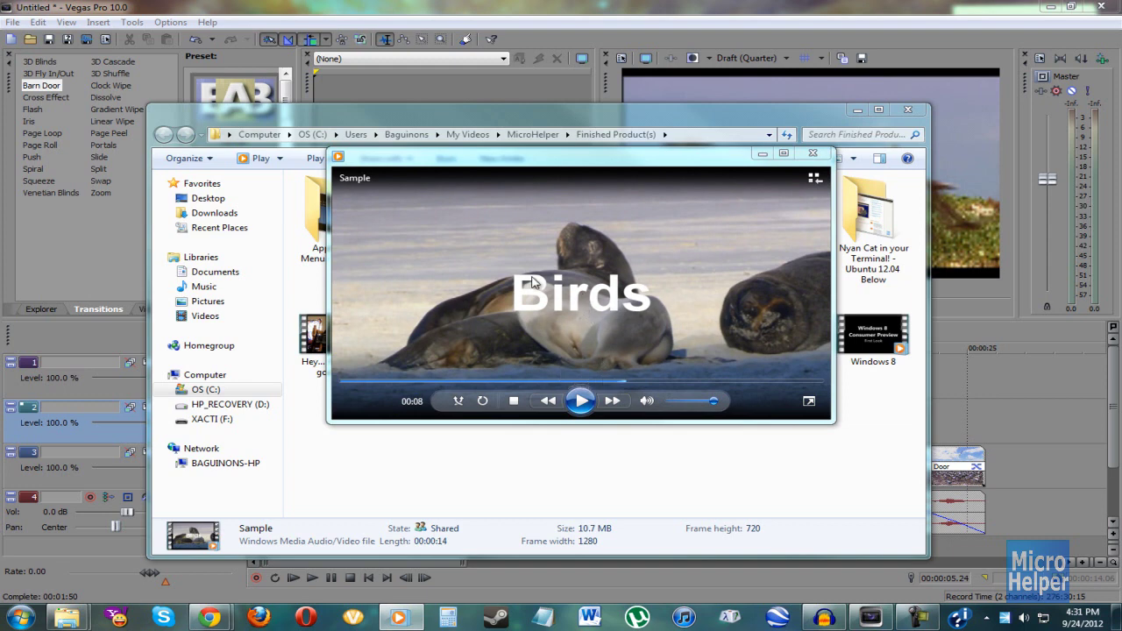
pyautogui.click(537, 288)
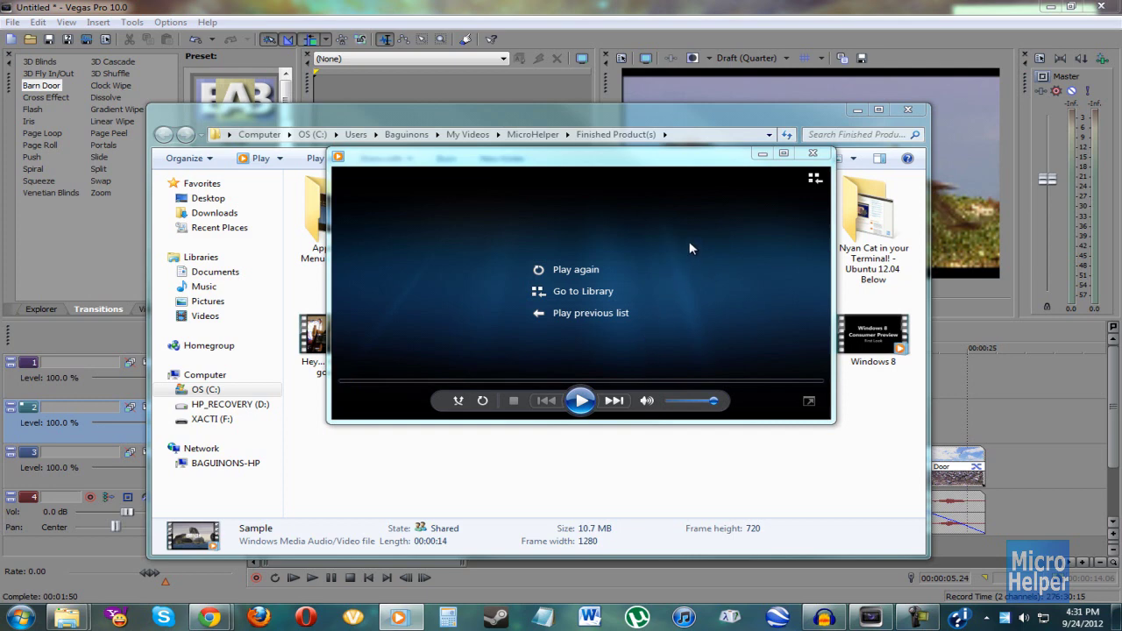
pyautogui.click(812, 153)
pyautogui.click(907, 114)
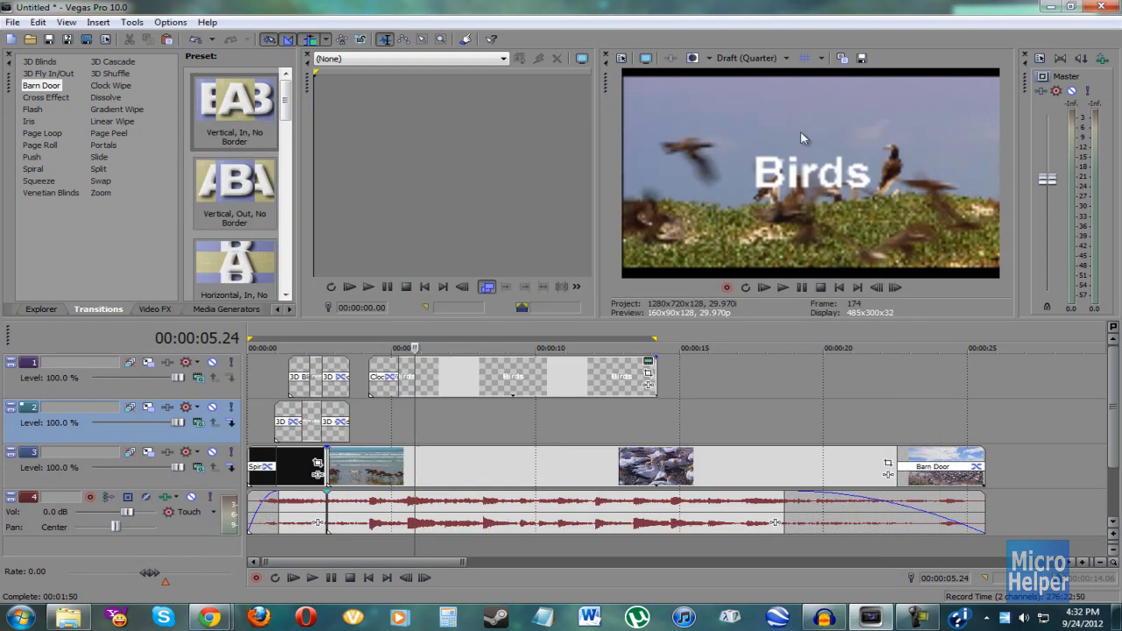
pyautogui.scroll(-3, 566, 435)
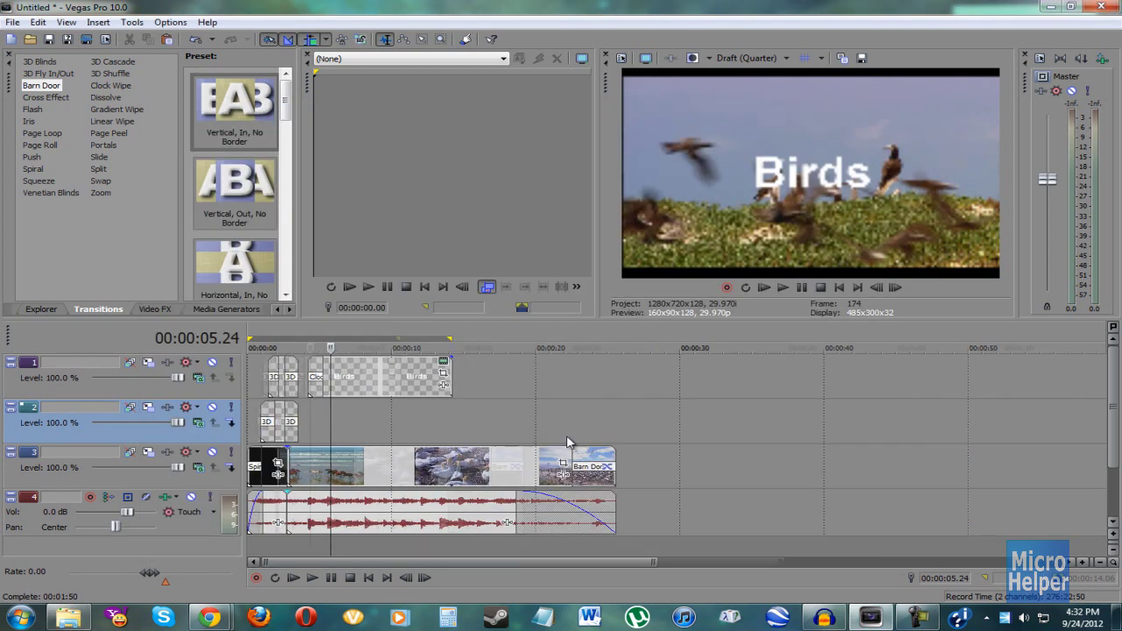
pyautogui.scroll(5, 566, 435)
pyautogui.scroll(-4, 566, 441)
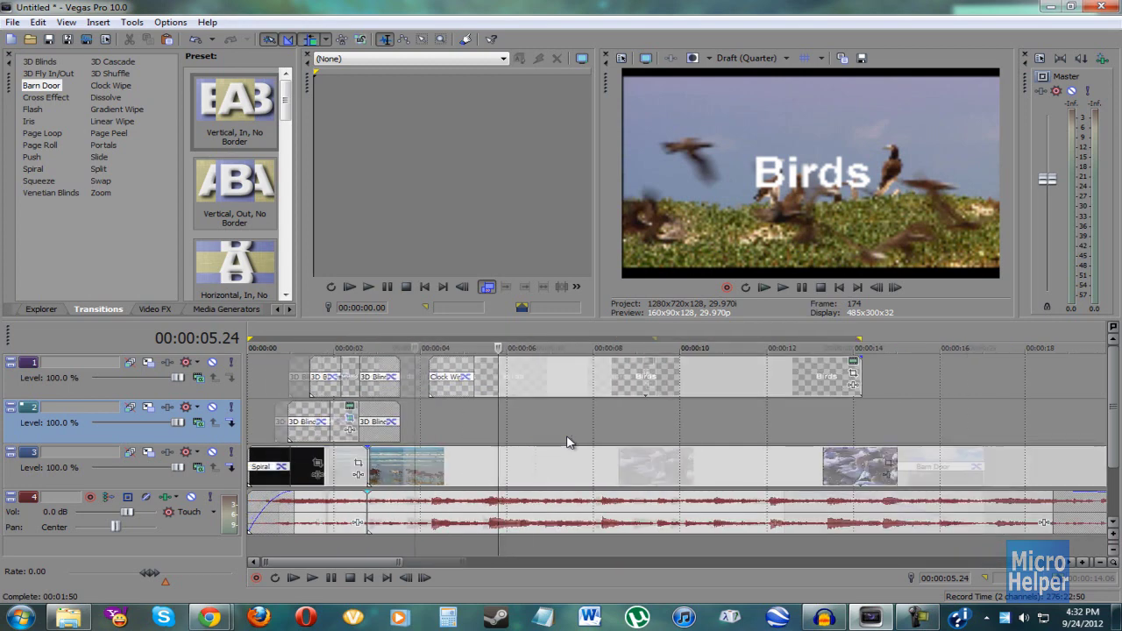